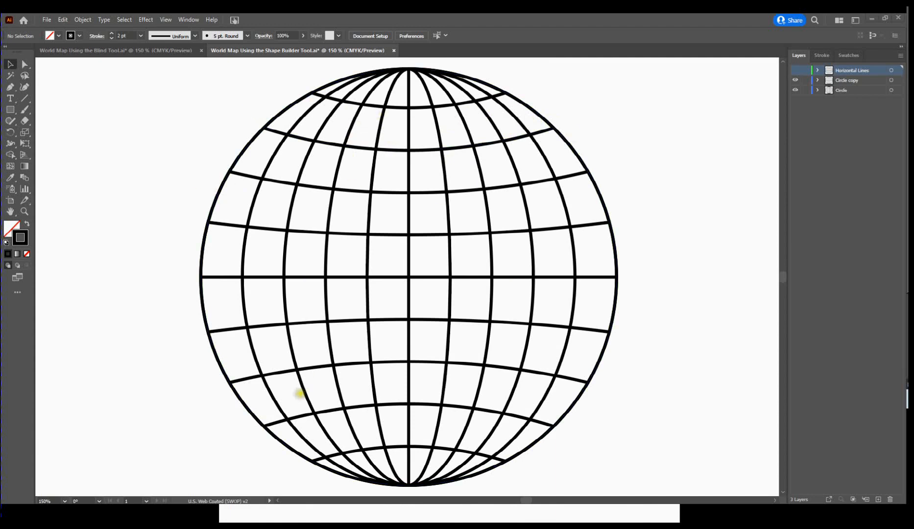
Compare the globe grids by toggling the Horizontal Lines and Circle copy layers' visibility, and view the "World Map Using the Blind Tool" document
click(795, 71)
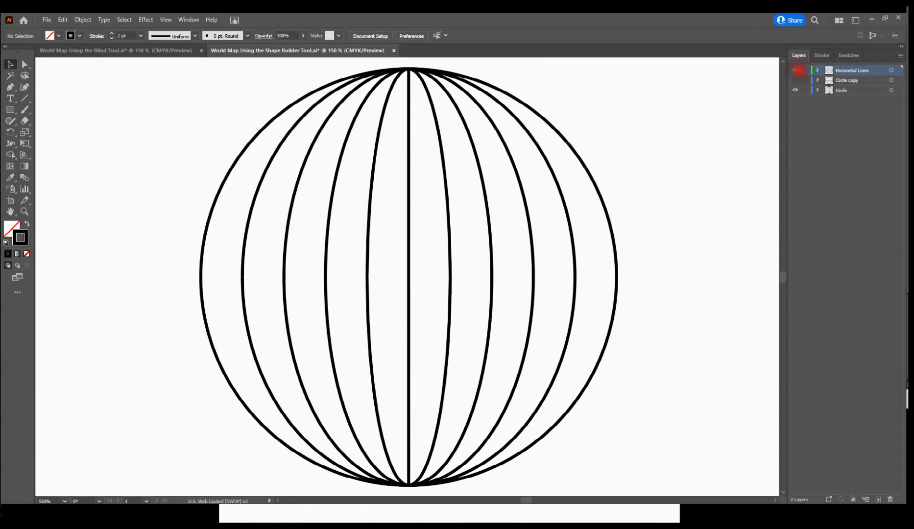
click(796, 70)
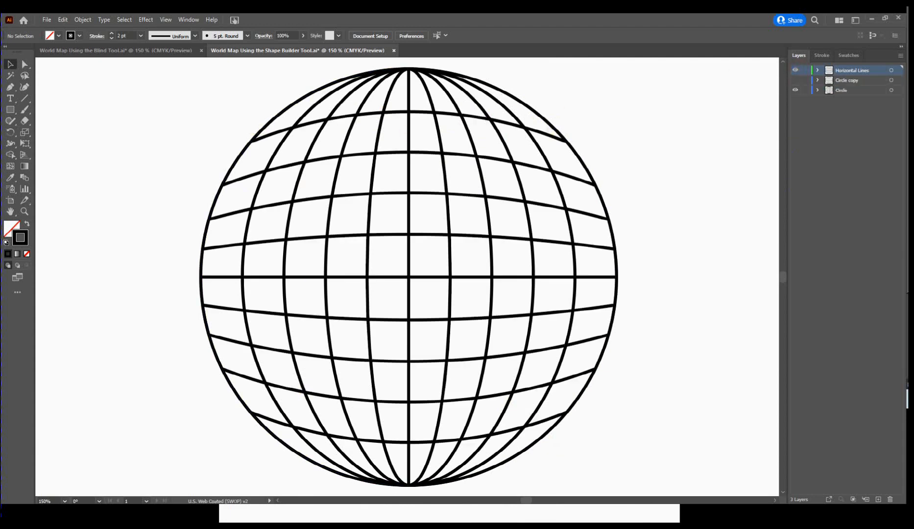
click(795, 79)
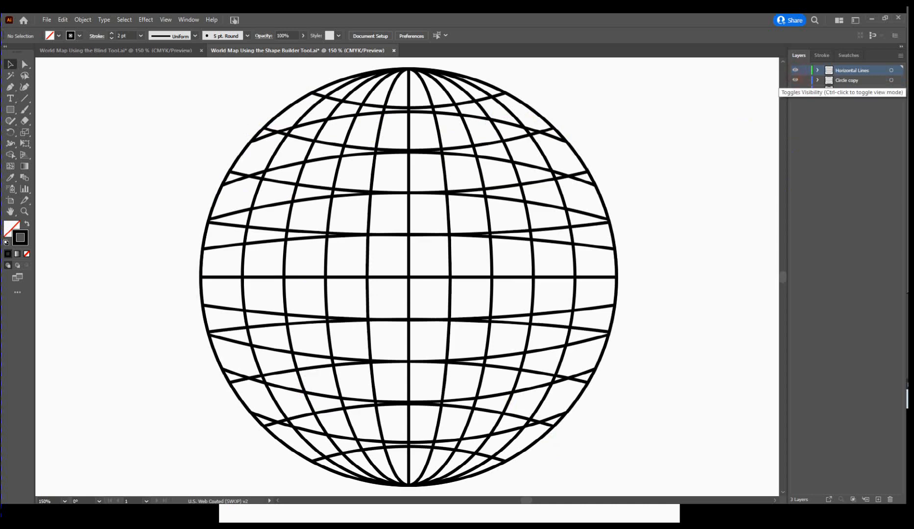
click(795, 80)
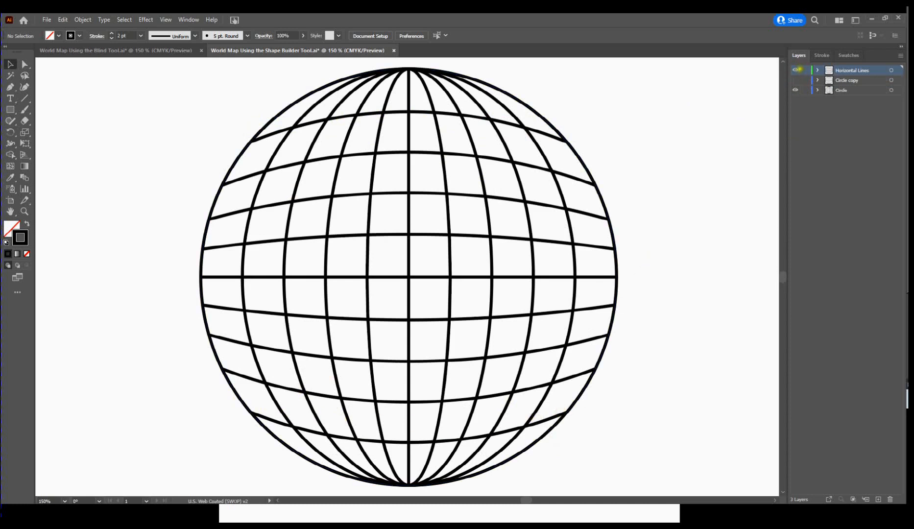
click(795, 70)
click(795, 80)
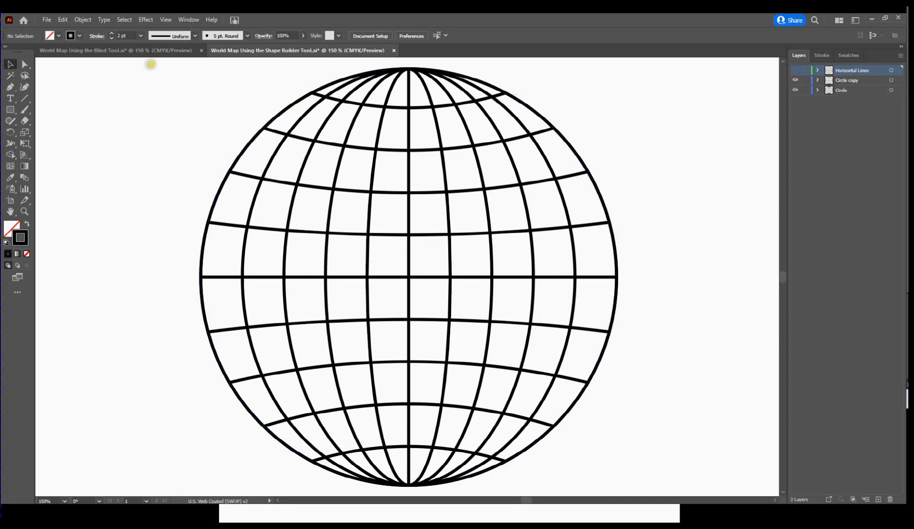
click(163, 50)
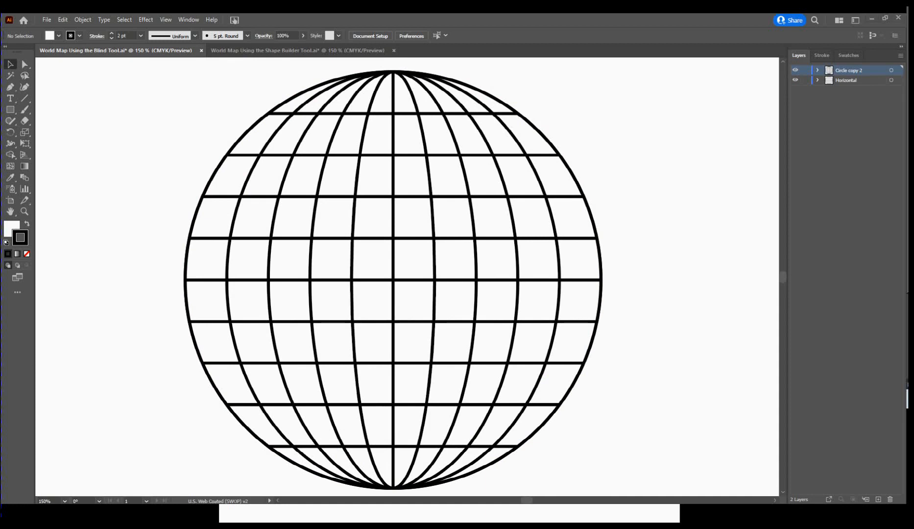
Switch to the blank Untitled-1 document, display the Layers panel and dock it at the edge of the workspace
key(alt+Tab)
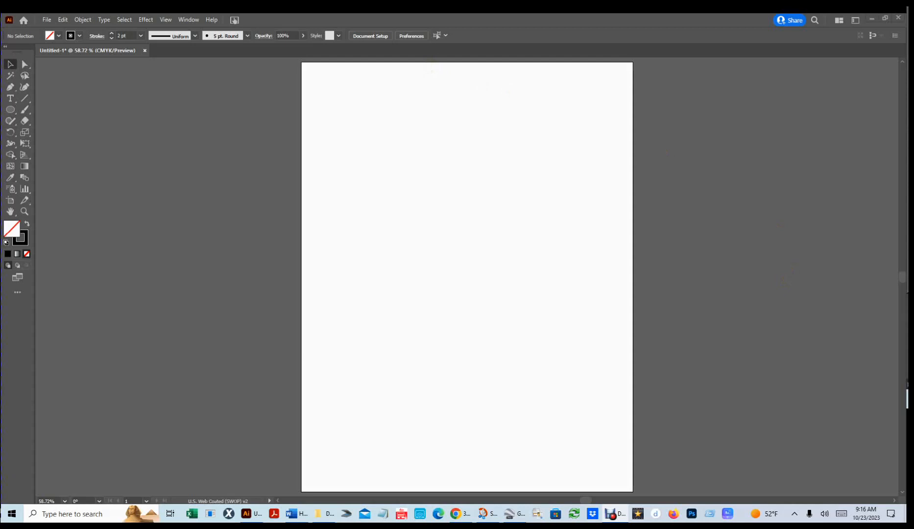
click(189, 19)
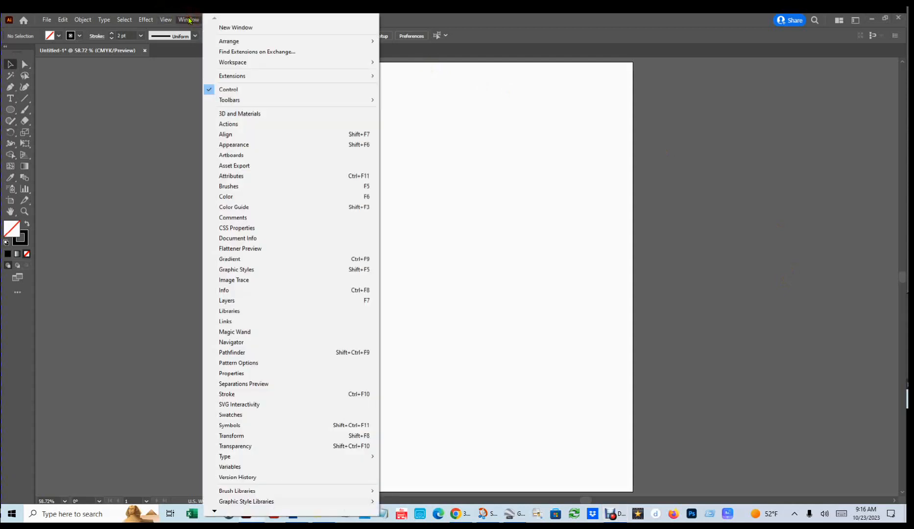
click(230, 300)
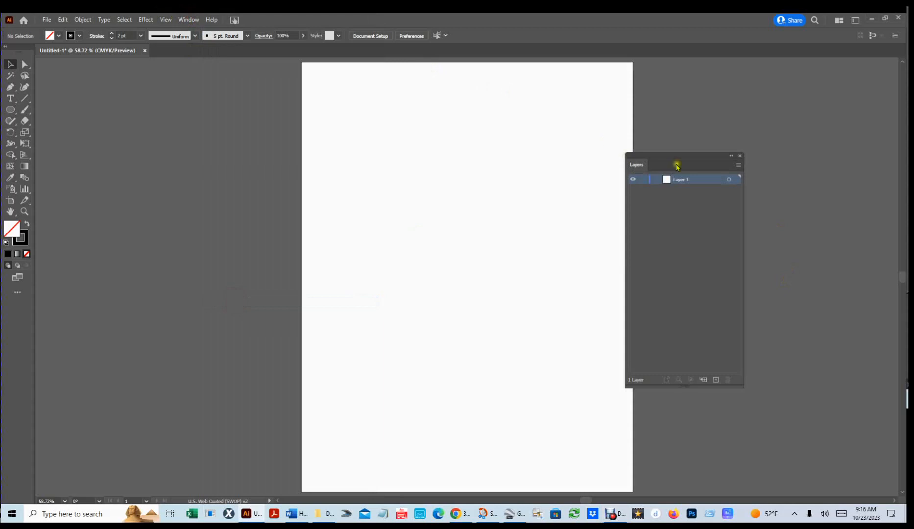
drag(678, 157, 727, 114)
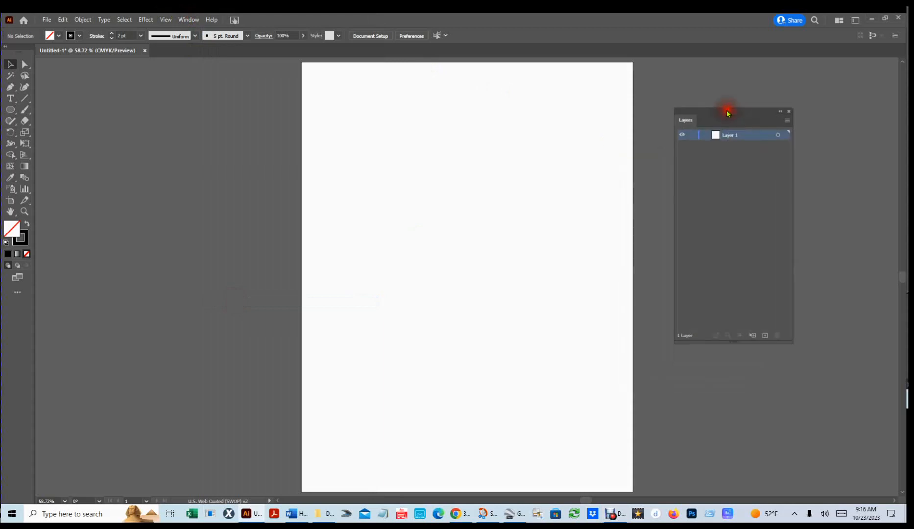
click(721, 112)
drag(721, 112, 910, 101)
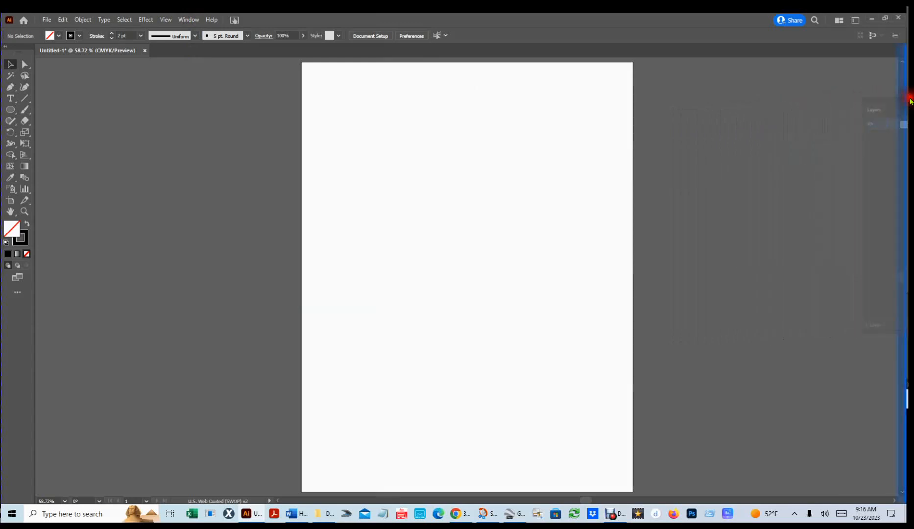
drag(910, 101, 910, 101)
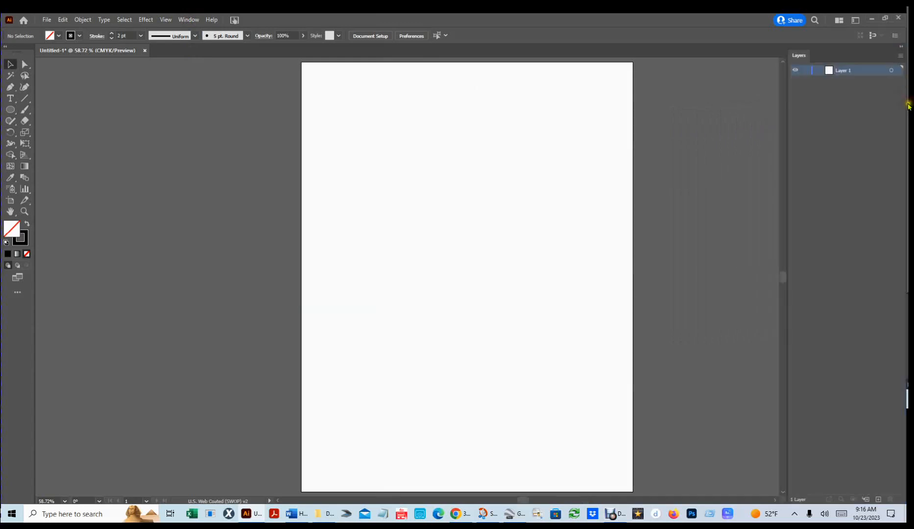
Display the Stroke panel and group it with the docked Layers panel
click(189, 19)
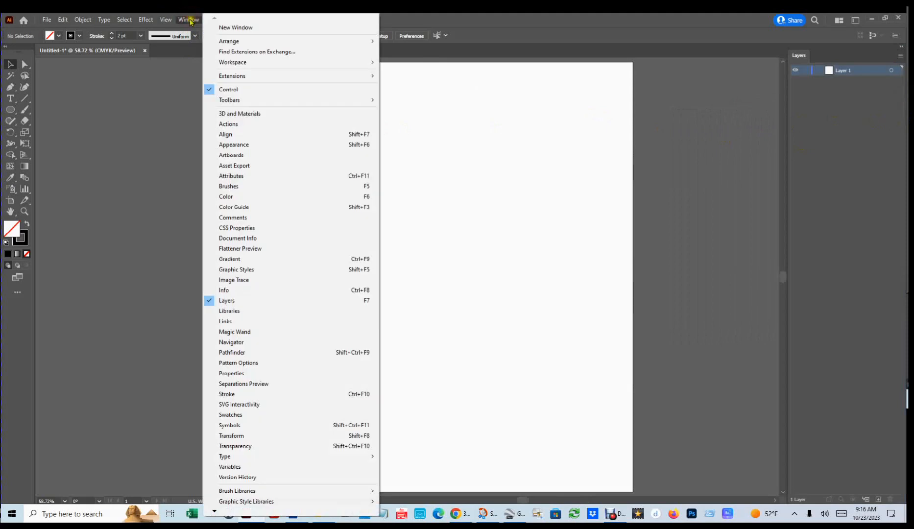
click(225, 394)
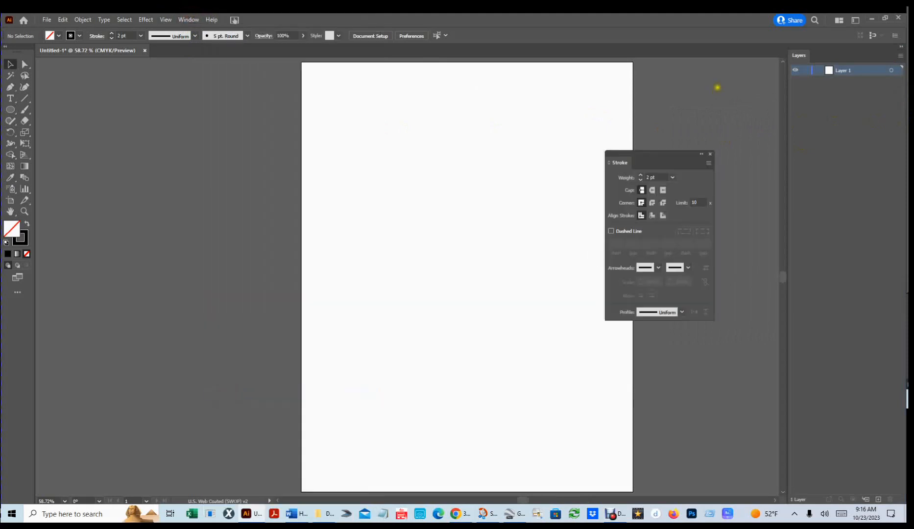
mouse_move(671, 156)
mouse_down()
mouse_move(804, 139)
mouse_move(857, 55)
mouse_move(812, 57)
mouse_move(850, 56)
mouse_up()
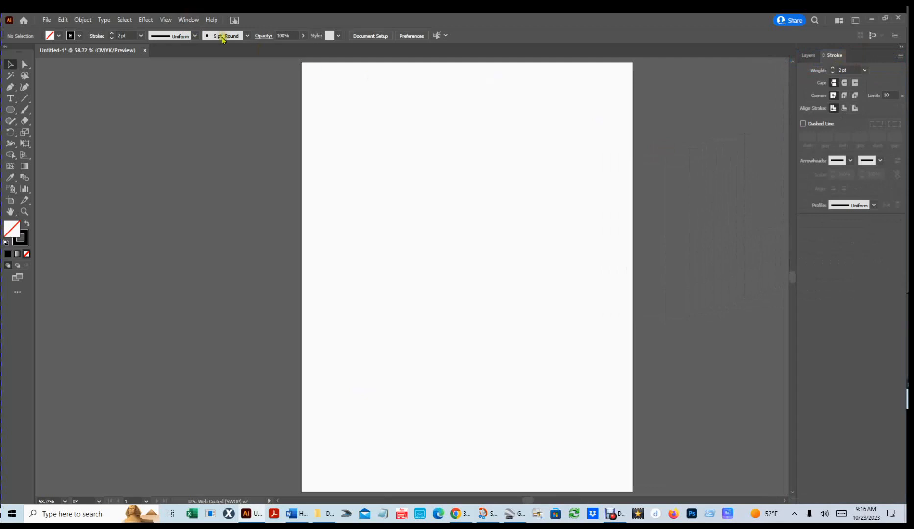
Display the Swatches panel, group it with Layers and Stroke, and look through each of the three panels
click(189, 19)
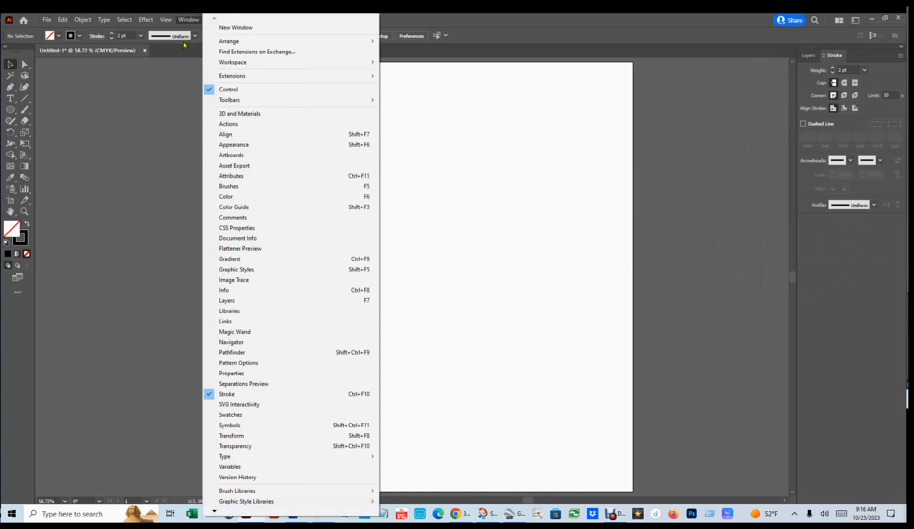
click(243, 416)
mouse_move(688, 128)
mouse_down()
mouse_move(845, 126)
mouse_move(877, 57)
mouse_move(883, 67)
mouse_move(877, 58)
mouse_up()
click(801, 55)
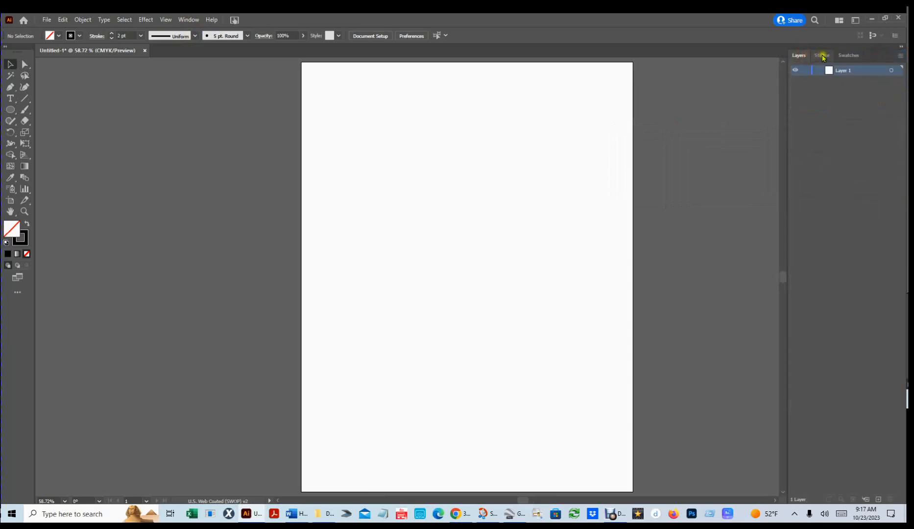
click(826, 57)
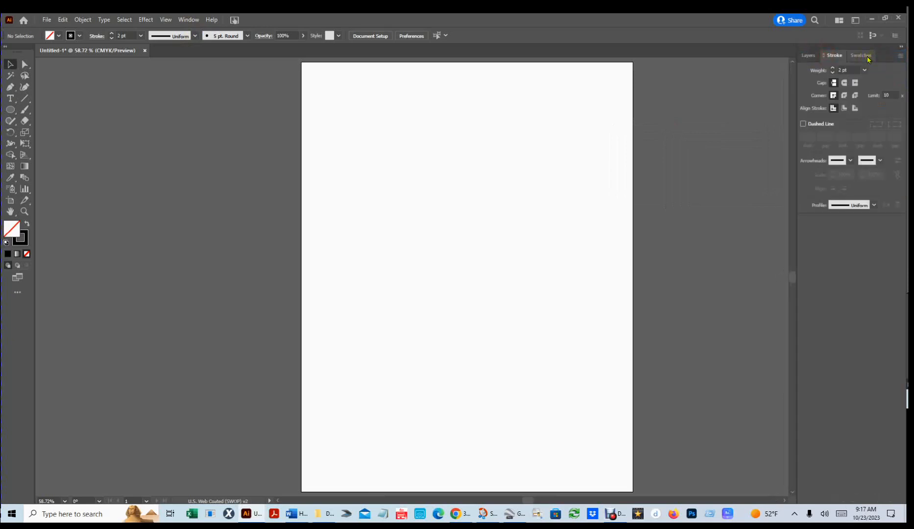
click(864, 56)
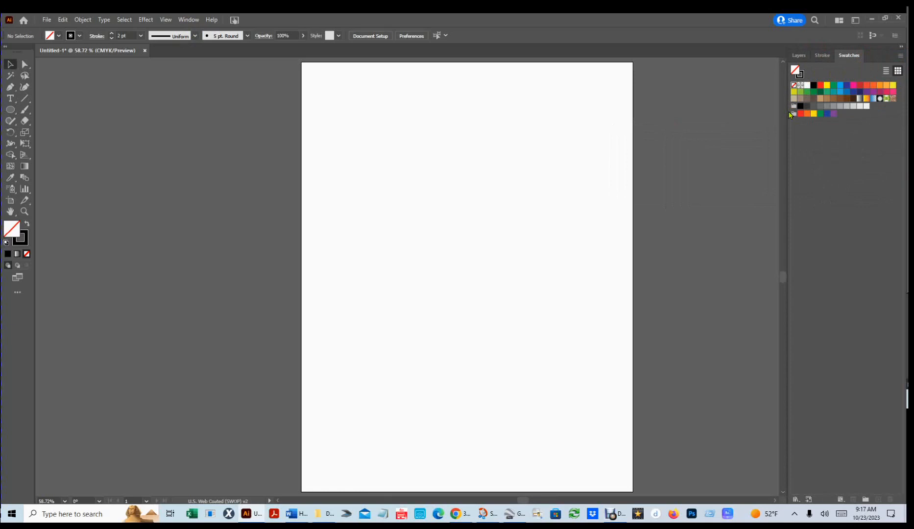
Explore the shape tools, activating the Rectangle Tool and the Ellipse Tool in turn
click(9, 110)
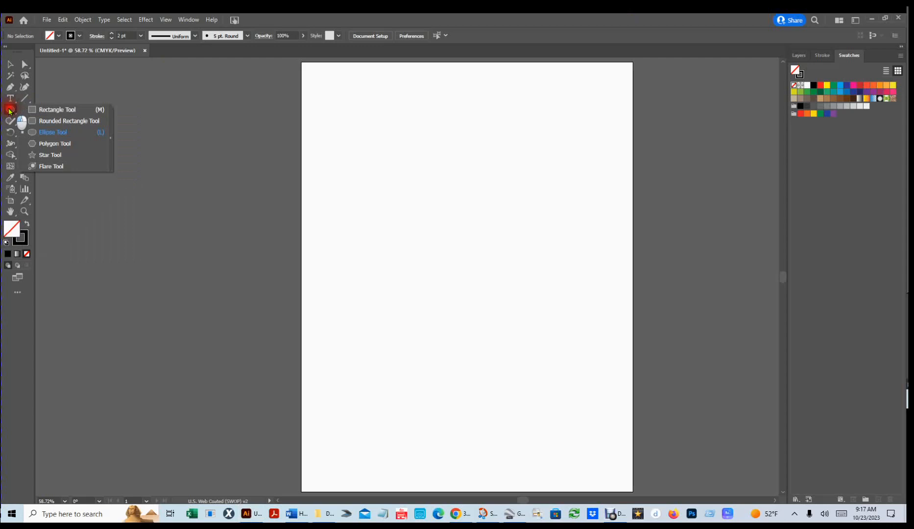
click(64, 111)
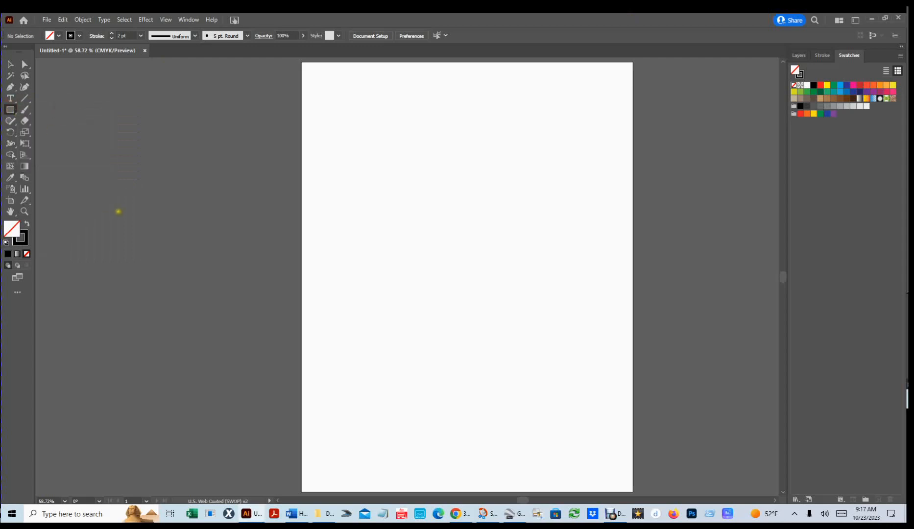
click(10, 111)
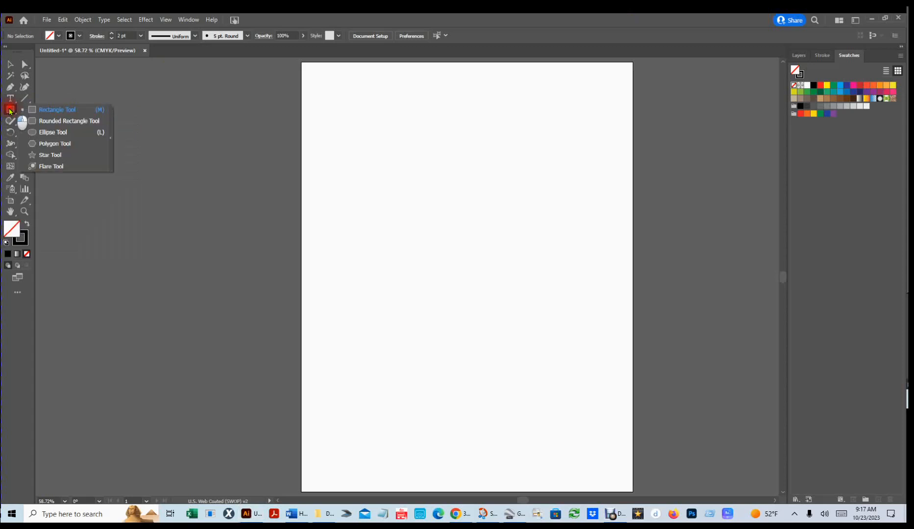
drag(9, 110, 49, 136)
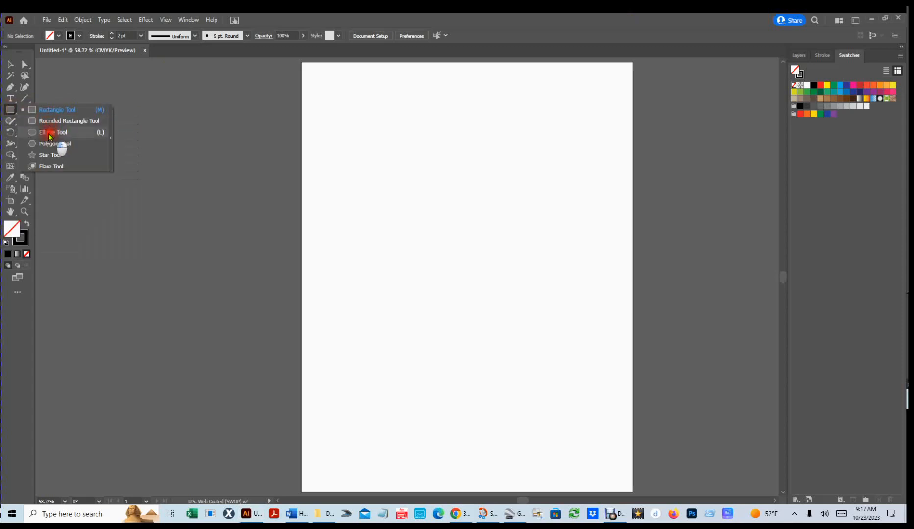
drag(50, 136, 49, 136)
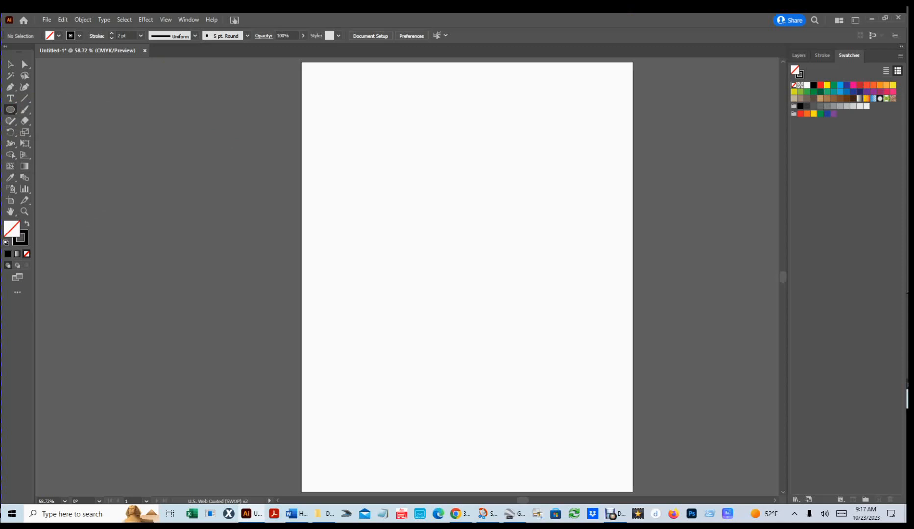
Look over the line tool group and activate the Line Segment Tool
click(26, 97)
drag(26, 98, 76, 112)
drag(24, 94, 73, 132)
drag(24, 97, 73, 101)
click(73, 101)
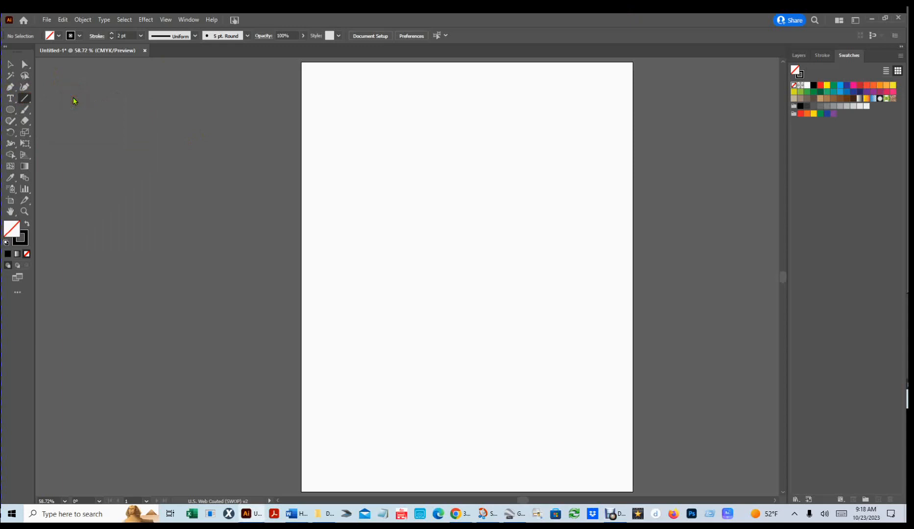
Explore the Shape Builder tool group, activating the Live Paint Bucket, the Live Paint Selection Tool and the Shape Builder Tool in turn
click(9, 154)
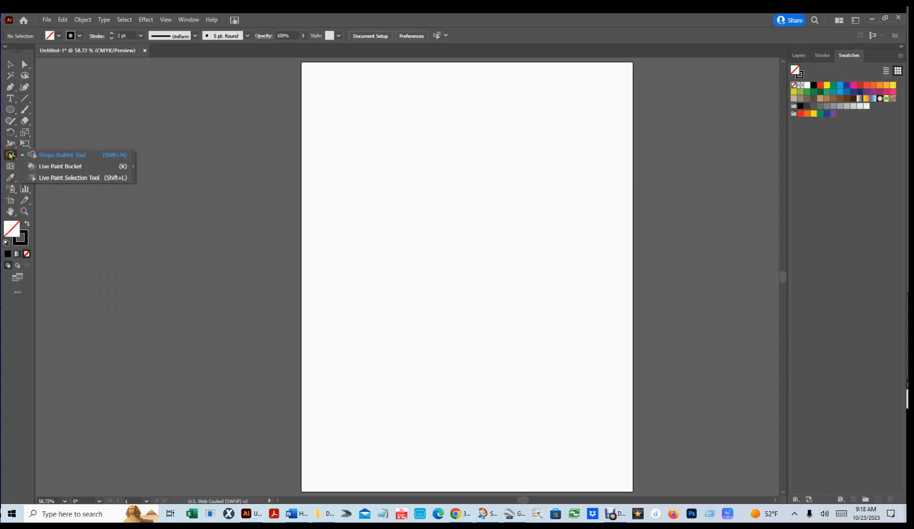
click(78, 168)
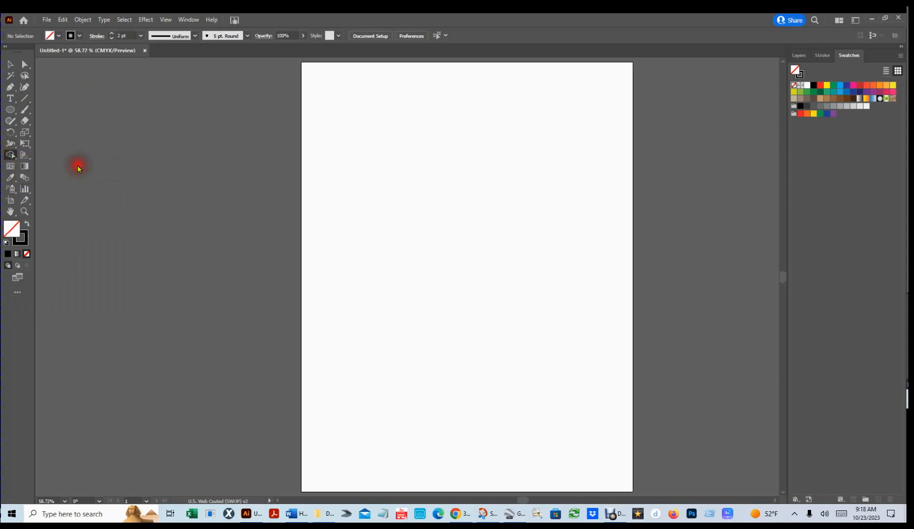
click(8, 156)
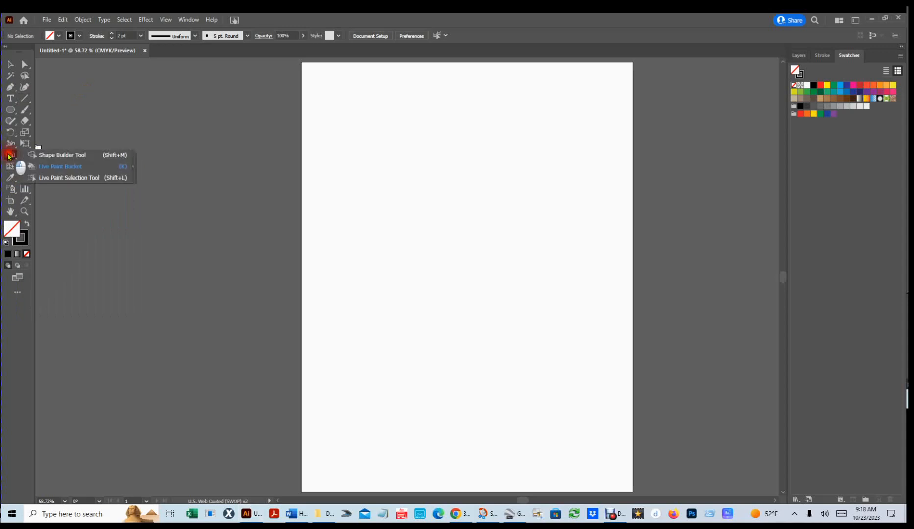
click(70, 179)
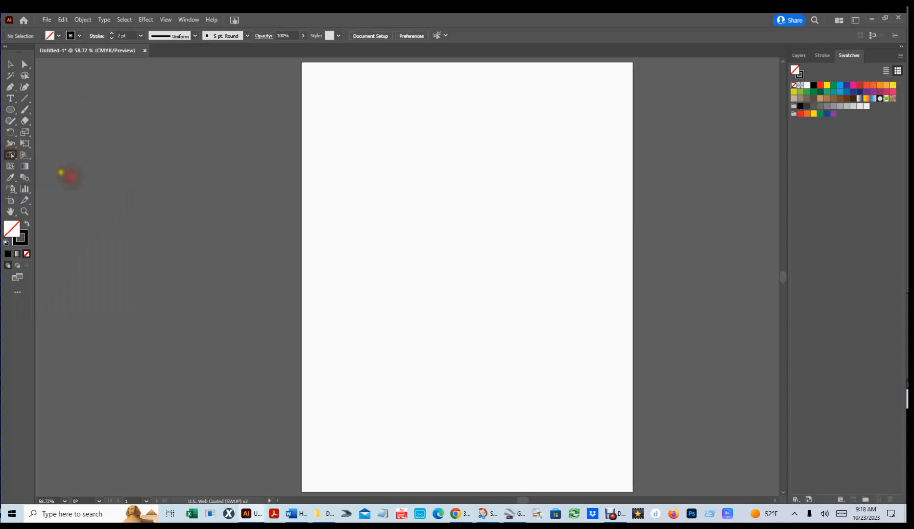
click(10, 155)
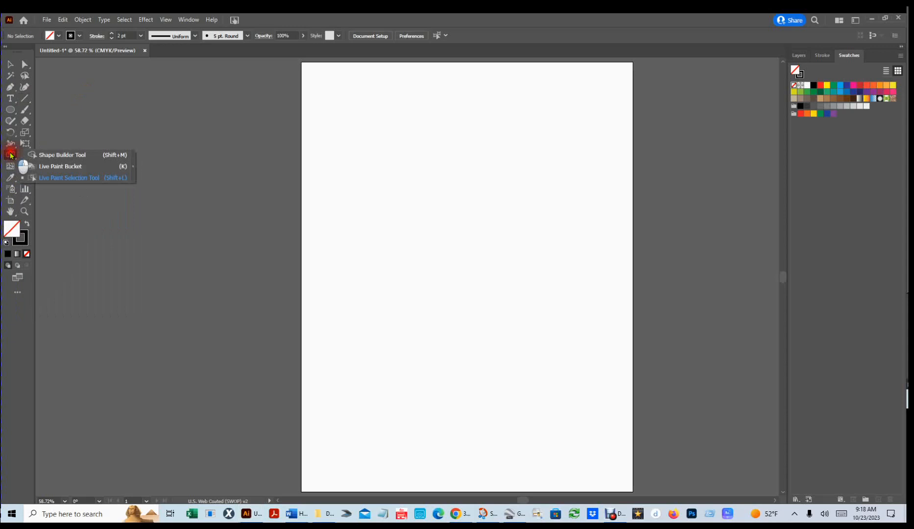
click(71, 155)
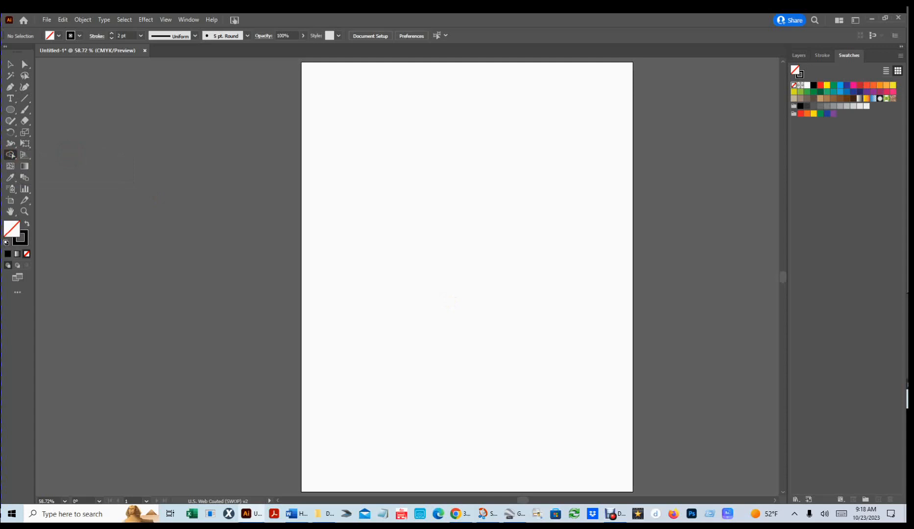
Review the available measurement units in Document Setup and keep the document units set to Points
click(482, 328)
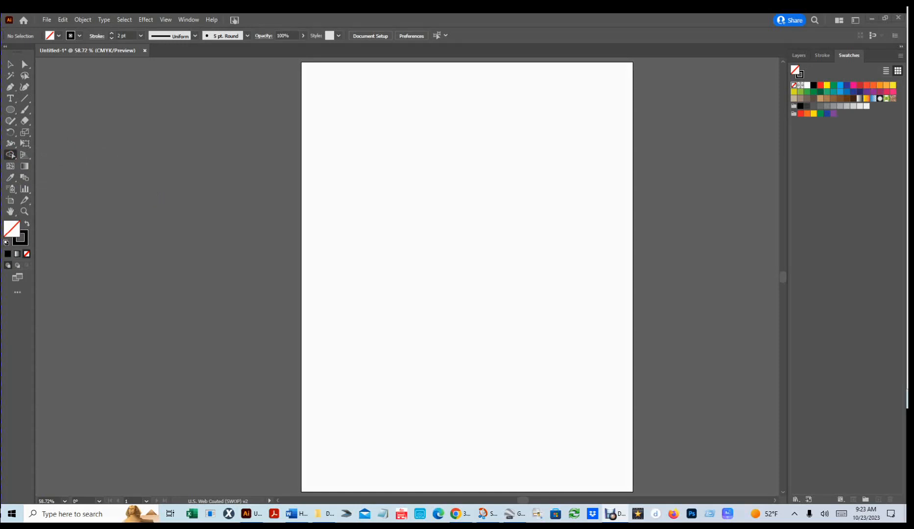
click(375, 230)
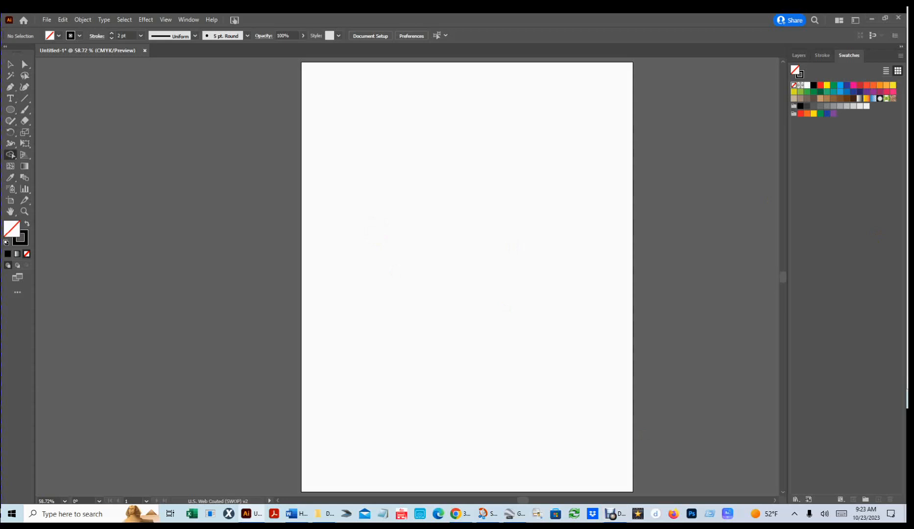
key(ctrl+alt+p)
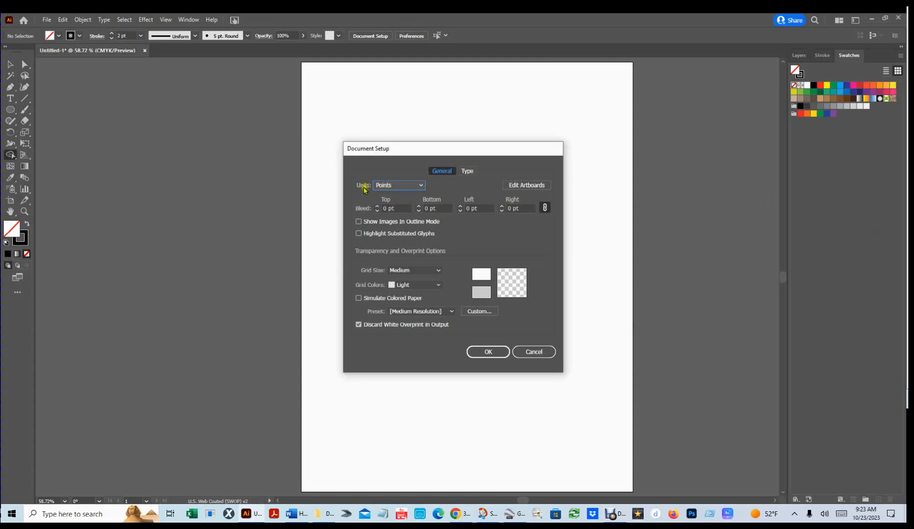
click(424, 186)
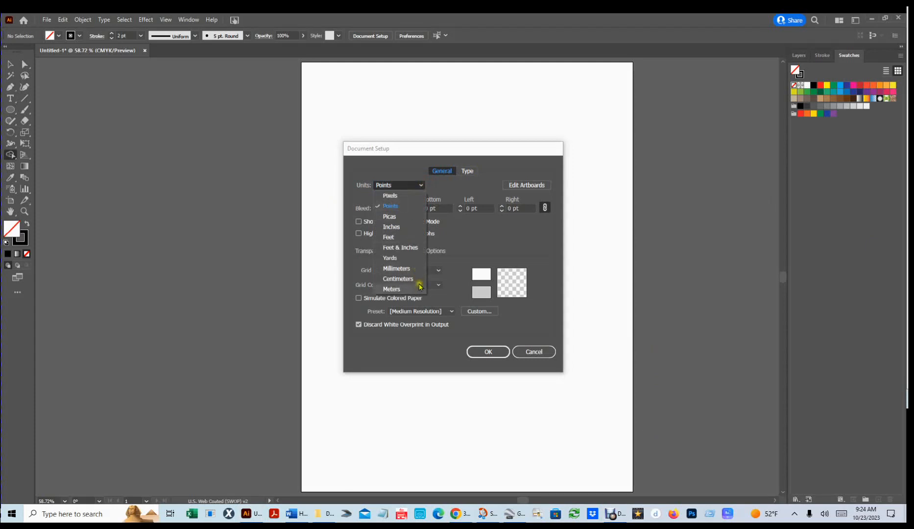
click(403, 209)
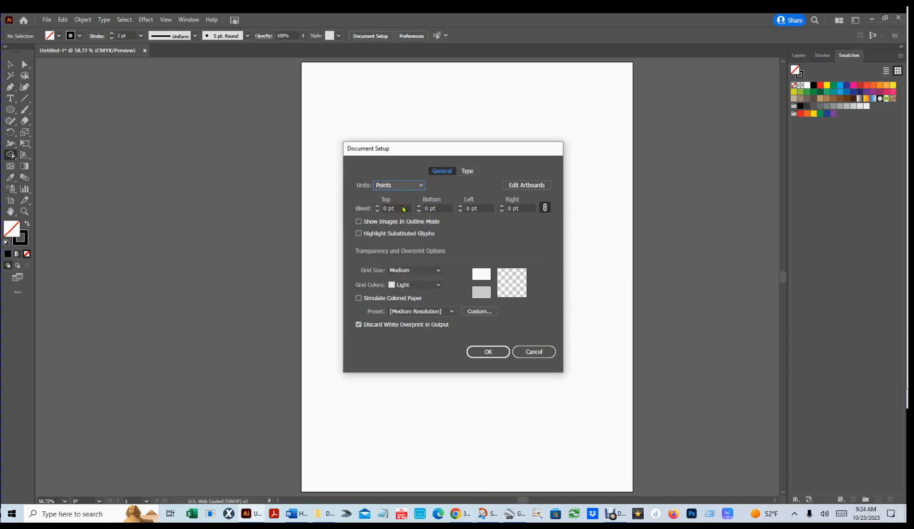
click(491, 353)
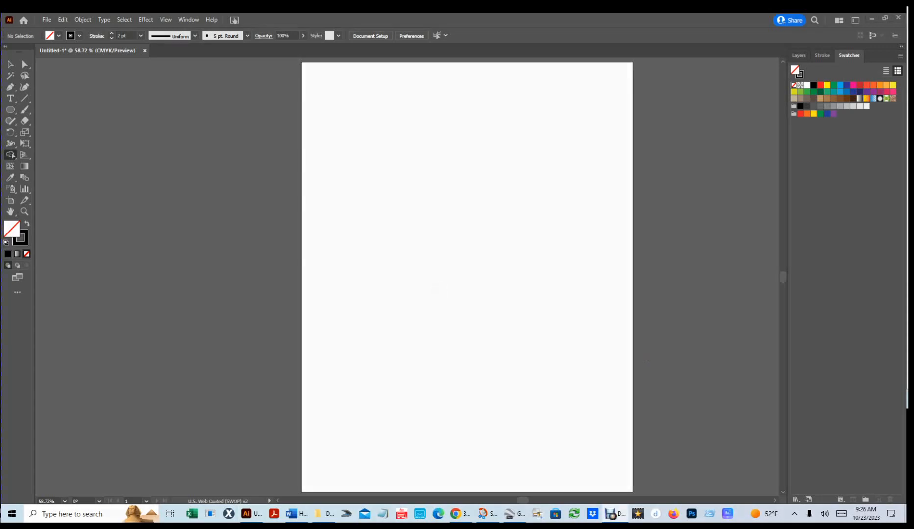
Create a circle 300 pt wide and 300 pt high on the artboard with the Ellipse Tool
click(9, 110)
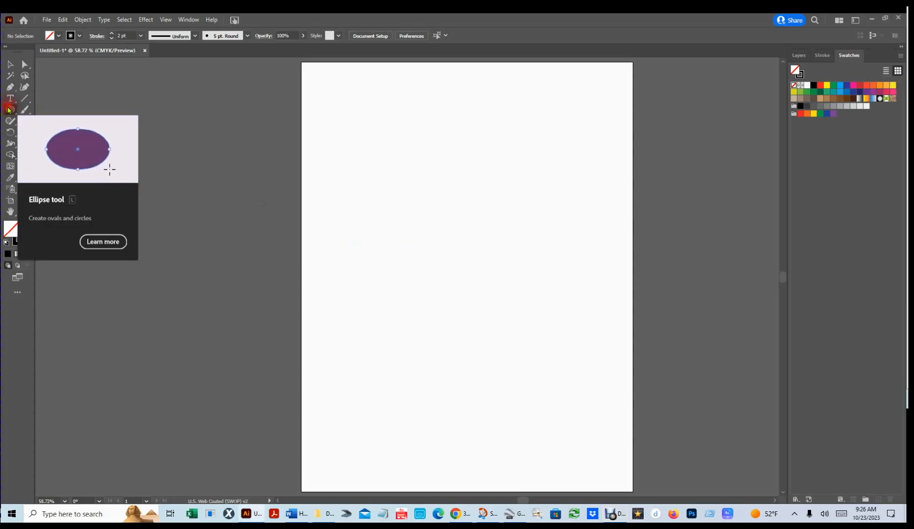
drag(383, 183, 383, 183)
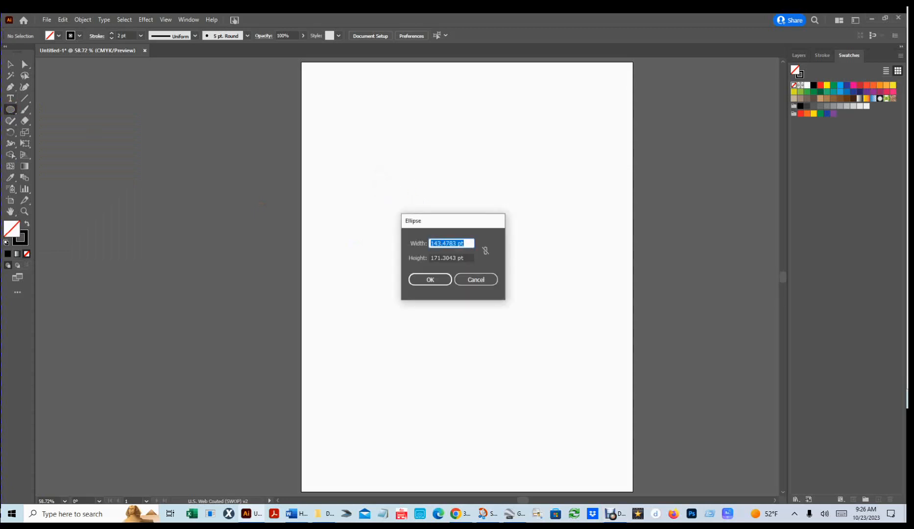
text(300)
key(Tab)
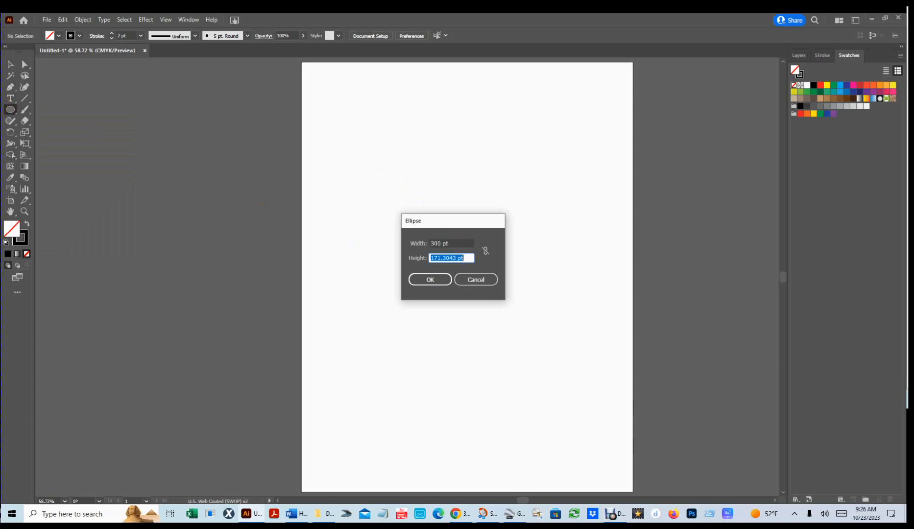
text(300)
click(433, 280)
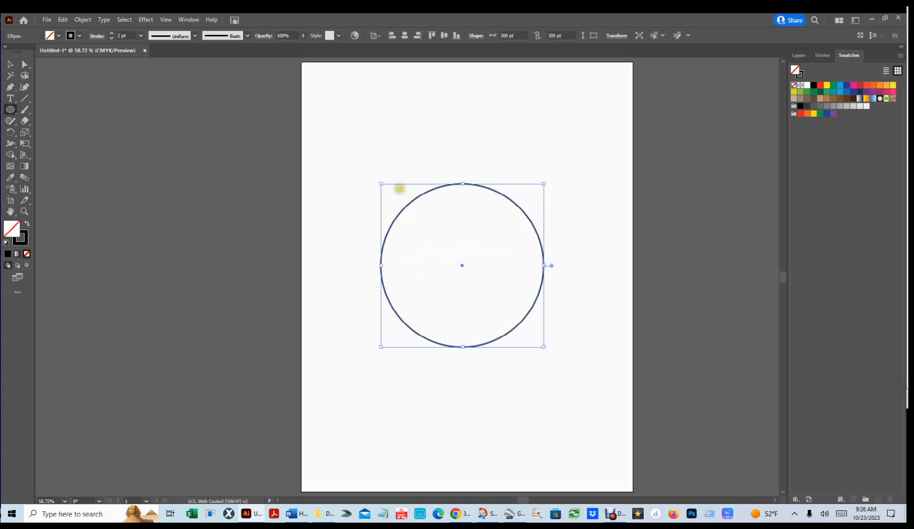
Try adjusting the circle from its topmost point with the Ellipse and Selection tools, undoing each attempt
drag(466, 184, 464, 229)
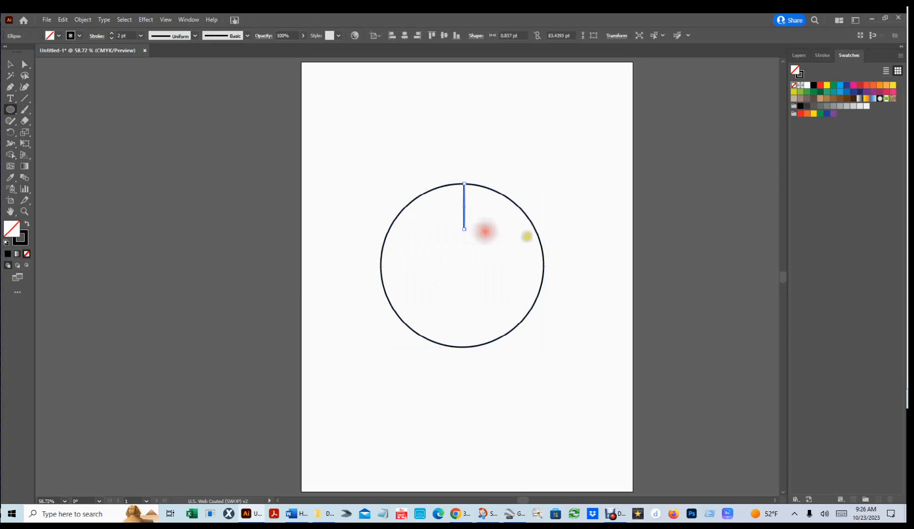
key(ctrl+z)
click(10, 64)
drag(463, 184, 463, 224)
key(ctrl+z)
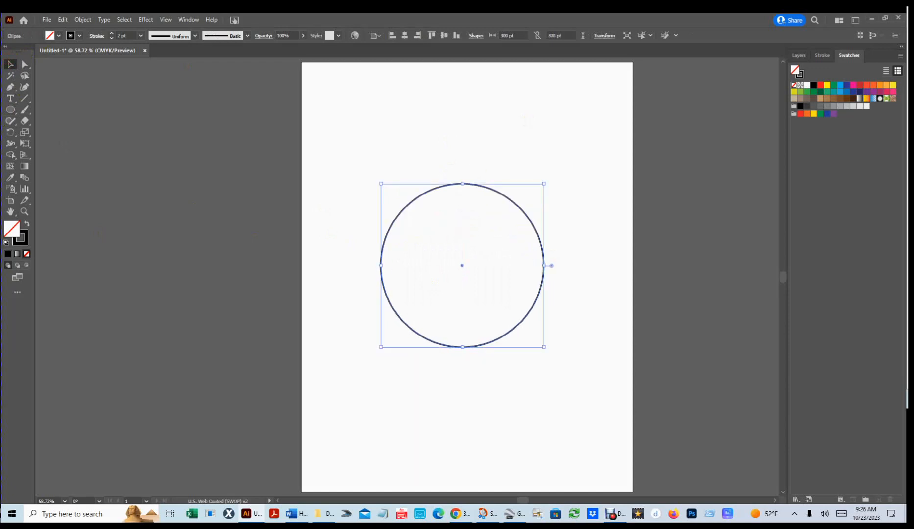
Select the whole circle, cut it, and paste it back centred on the artboard
drag(333, 149, 598, 410)
key(ctrl+shift+b)
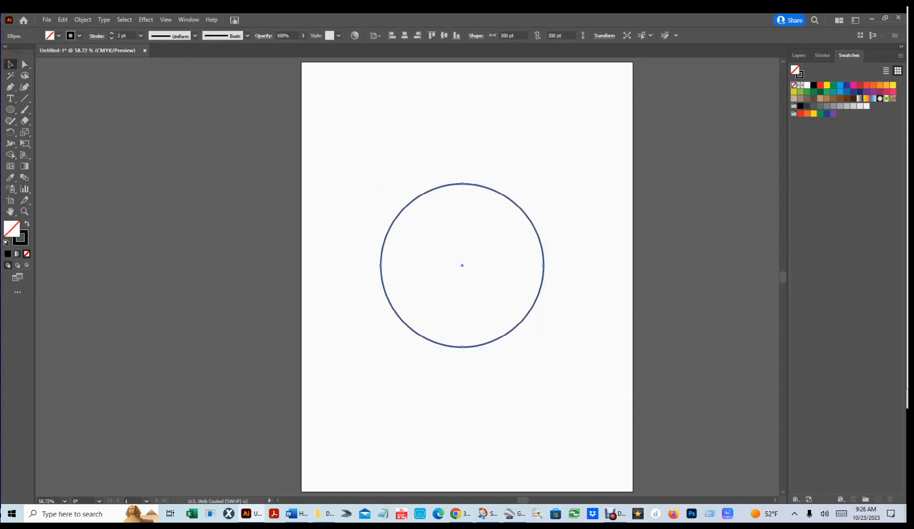
key(Delete)
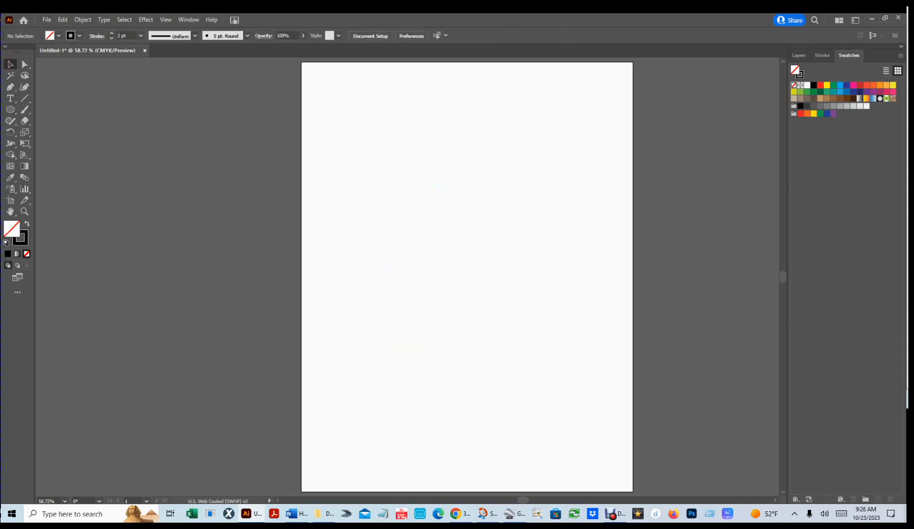
scroll(407, 277, right, 2)
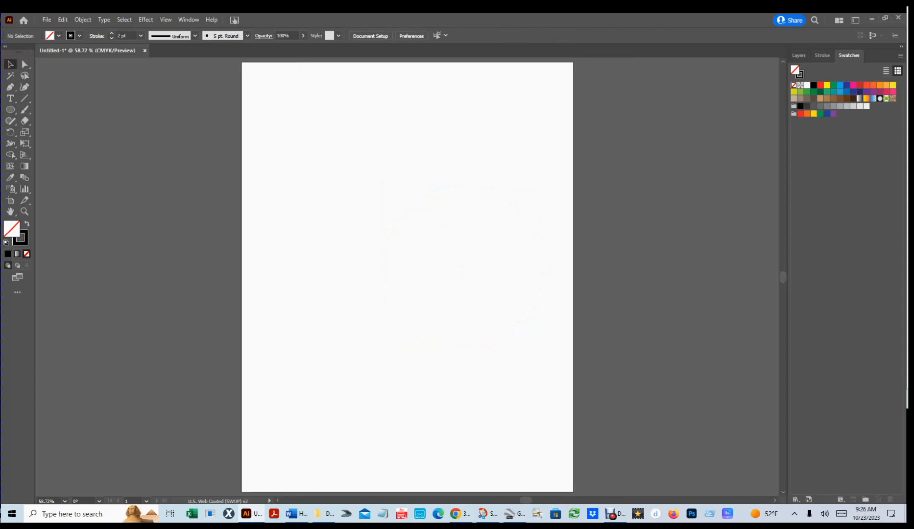
key(ctrl+z)
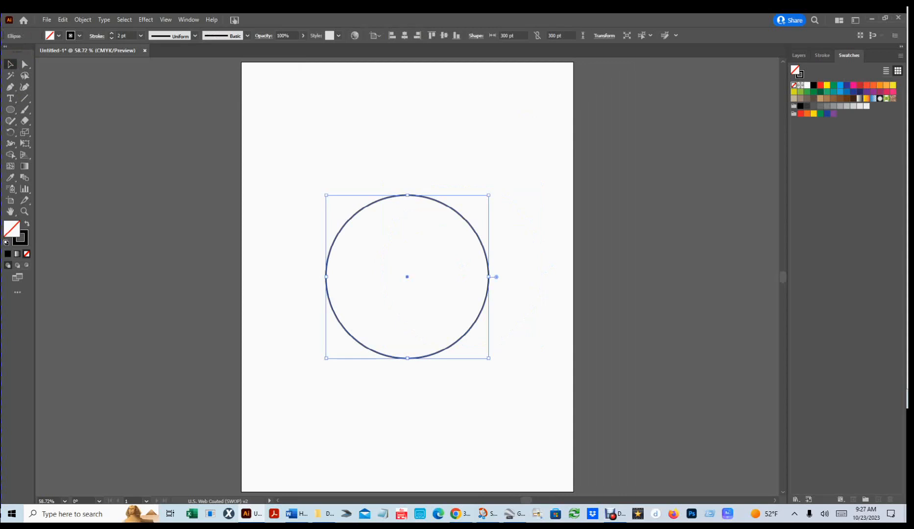
Cut the circle and try pasting it with the artboard shifted down in view, and put it back centred on the artboard
key(ctrl+x)
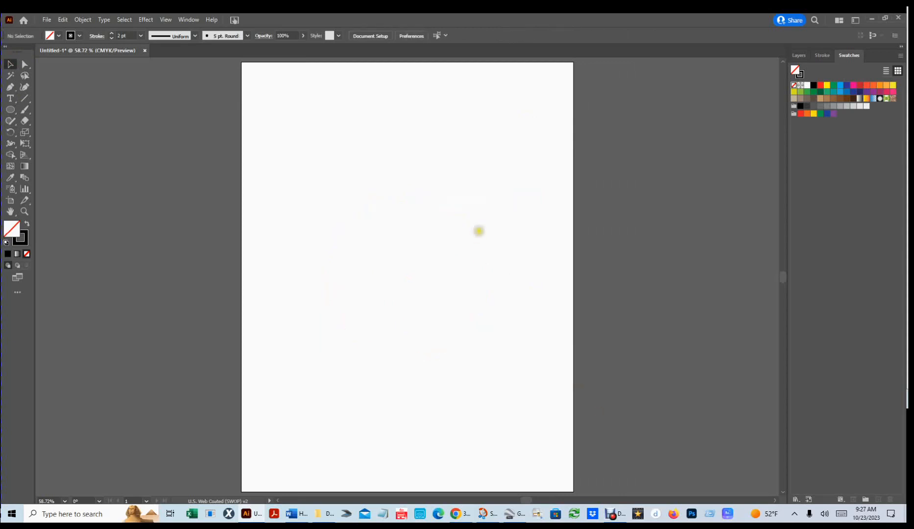
scroll(479, 231, up, 1)
scroll(479, 231, up, 4)
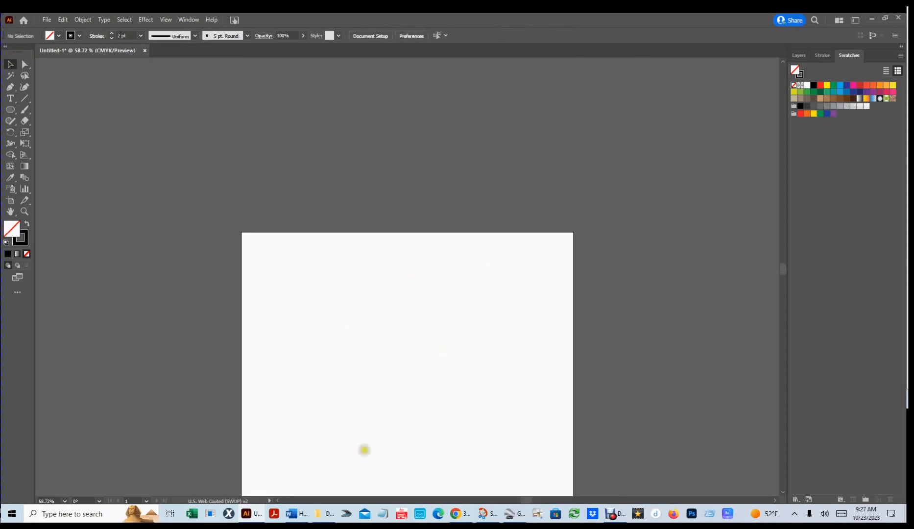
key(ctrl+v)
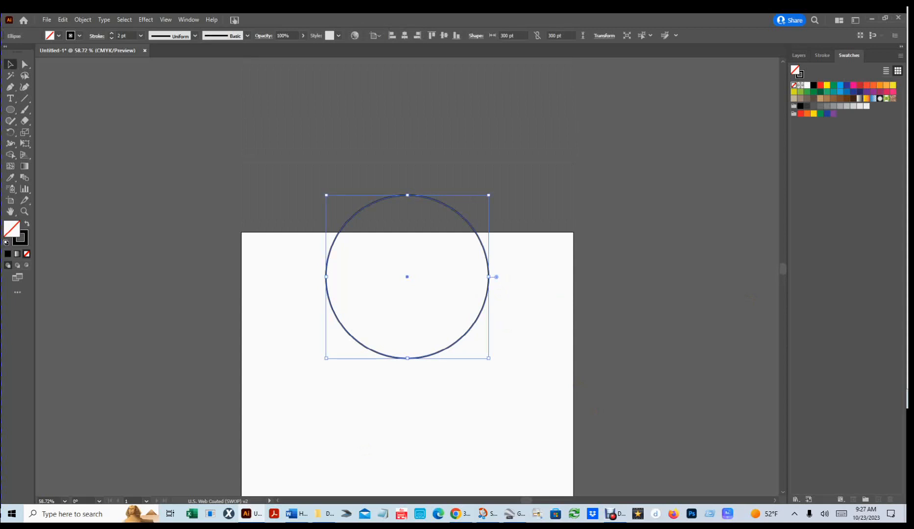
key(Delete)
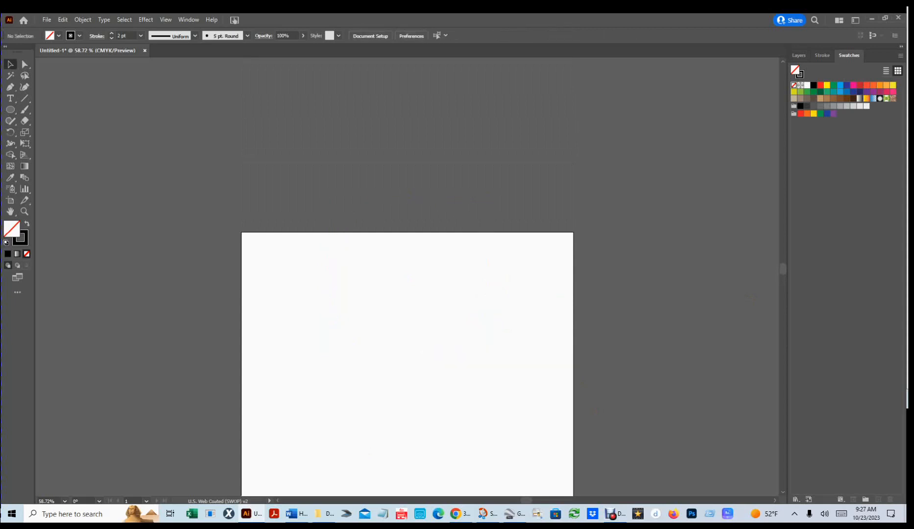
scroll(407, 276, down, 3)
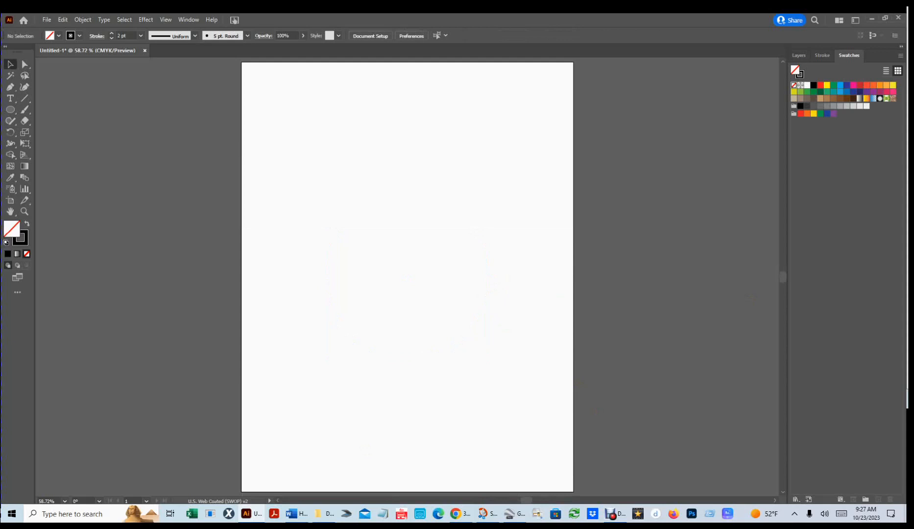
key(ctrl+z)
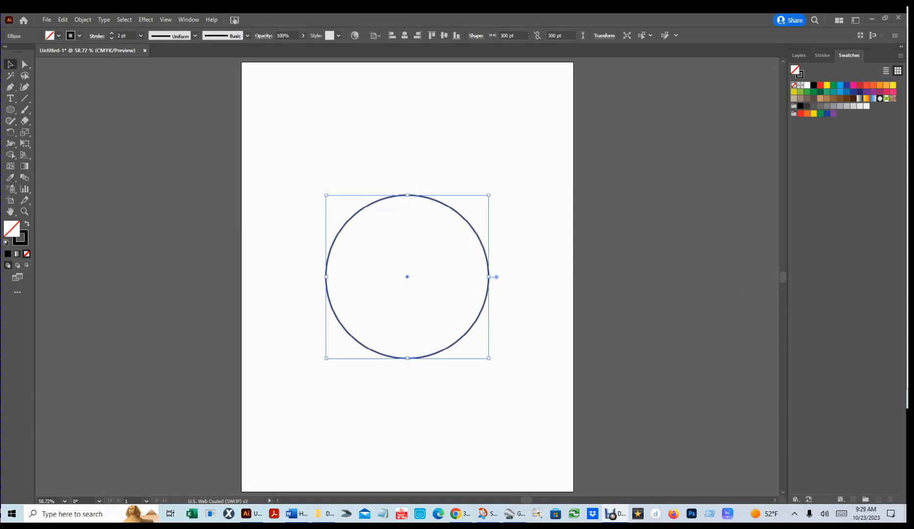
Rename Layer 1 as Circle
click(804, 55)
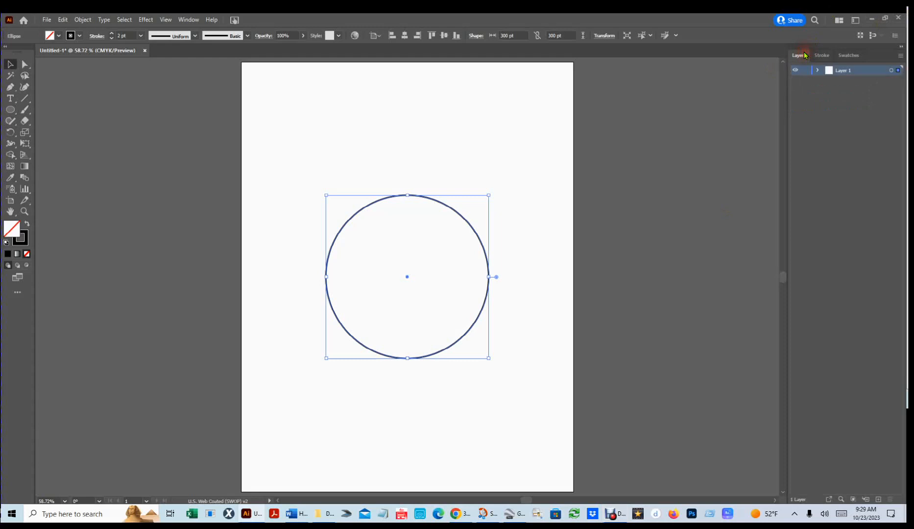
click(904, 56)
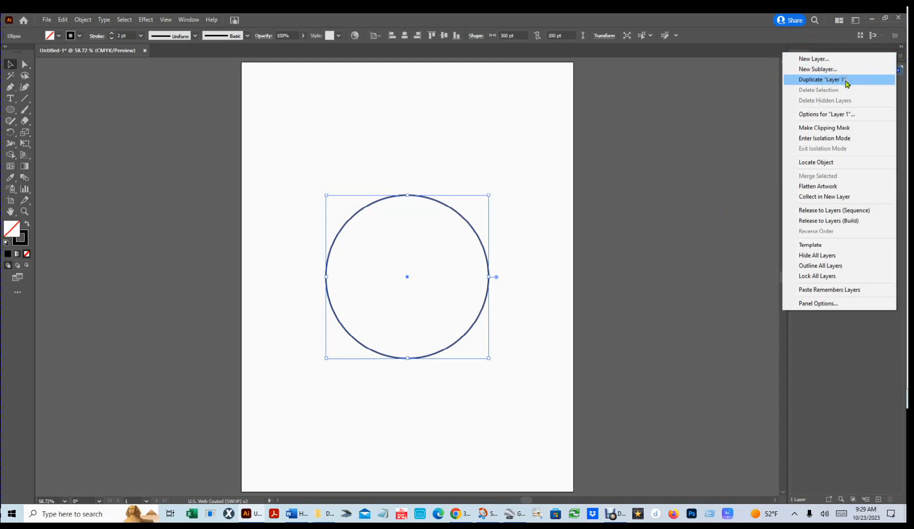
click(843, 397)
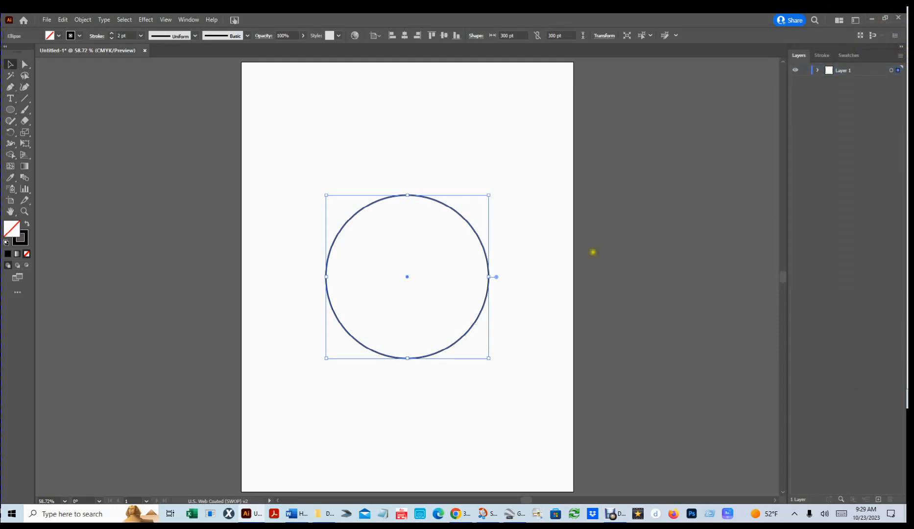
double_click(854, 70)
drag(865, 70, 794, 73)
text(Circle)
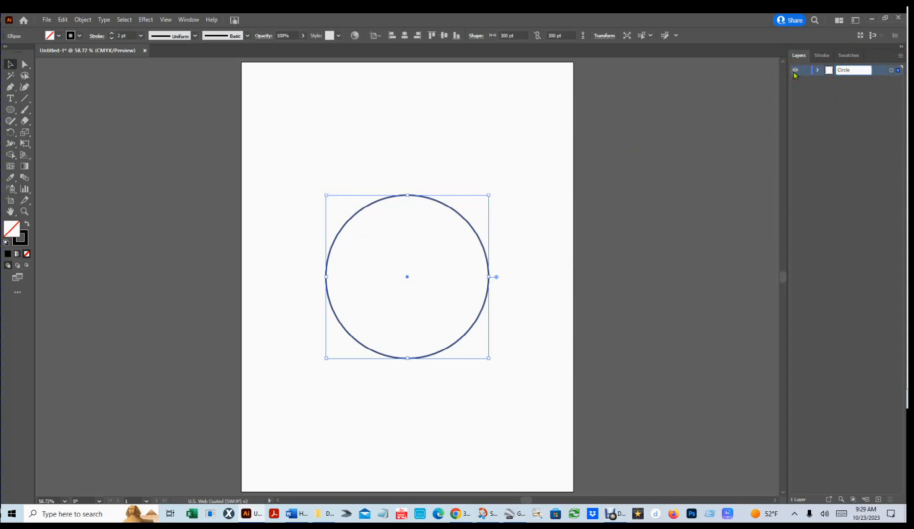
key(Return)
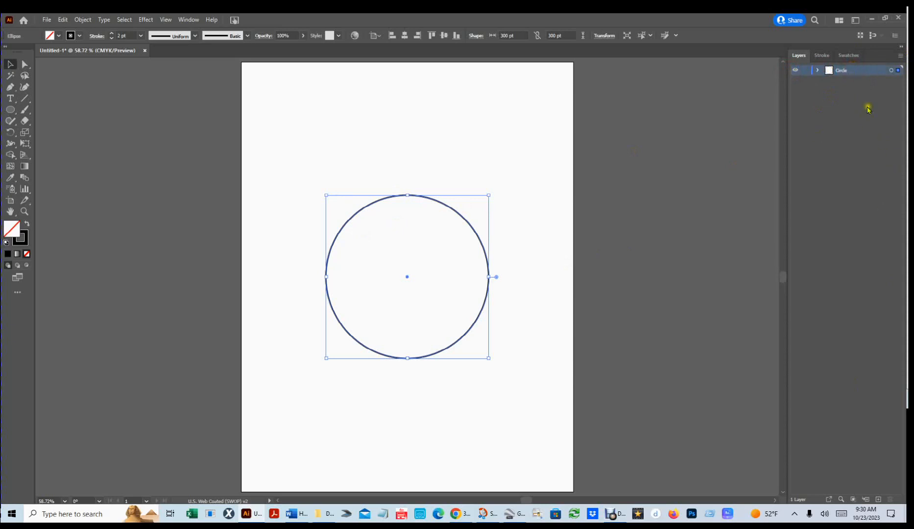
Duplicate the Circle layer and hide both the copy and the original layer
click(902, 56)
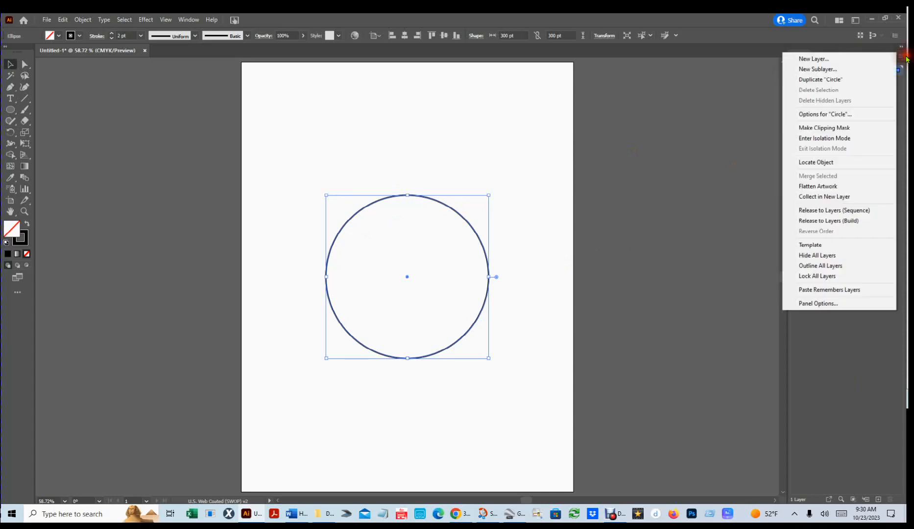
click(824, 81)
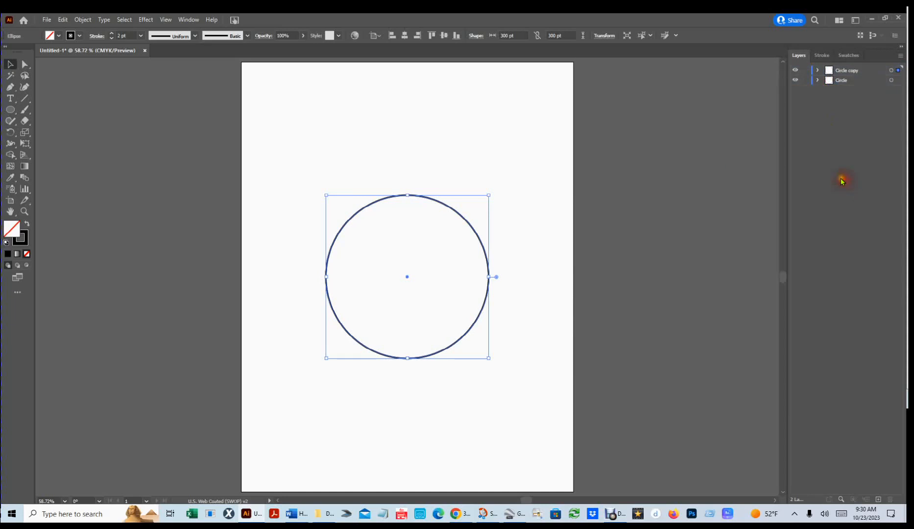
click(795, 70)
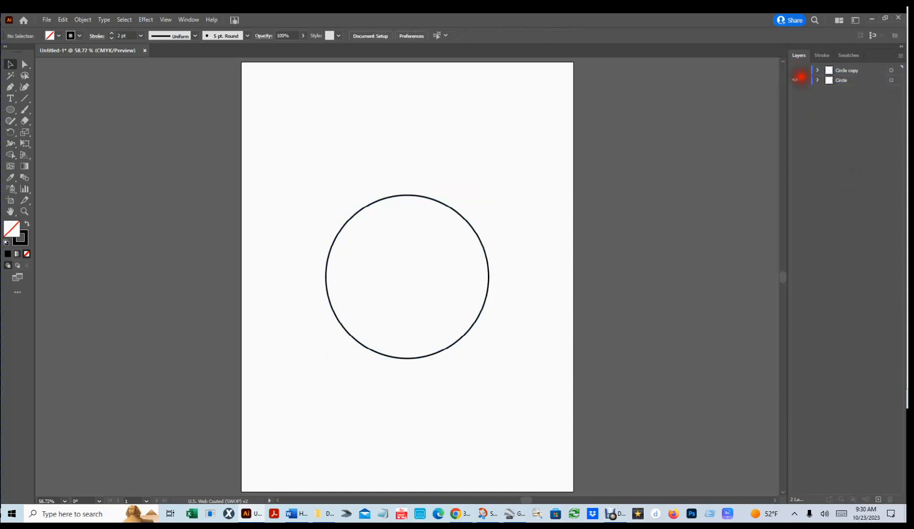
click(796, 80)
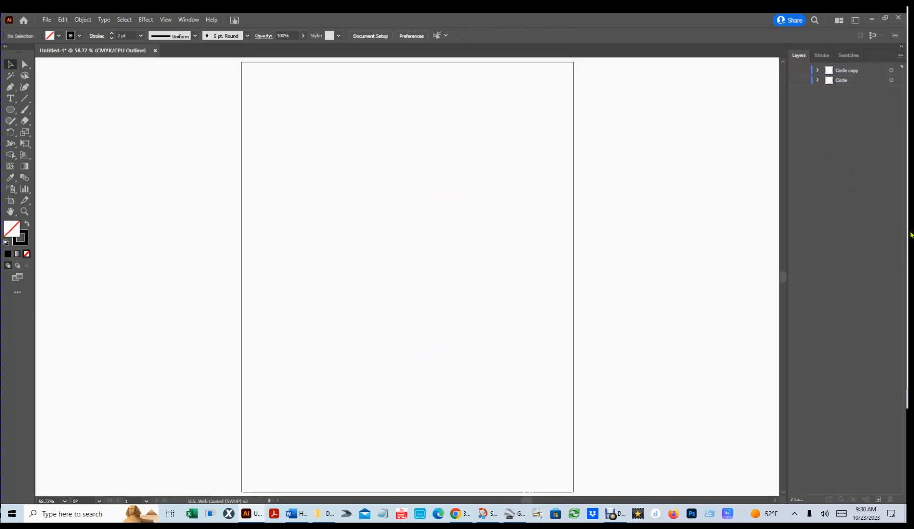
Show and hide the Circle copy layer and the Circle layer in turn to compare their contents
click(797, 70)
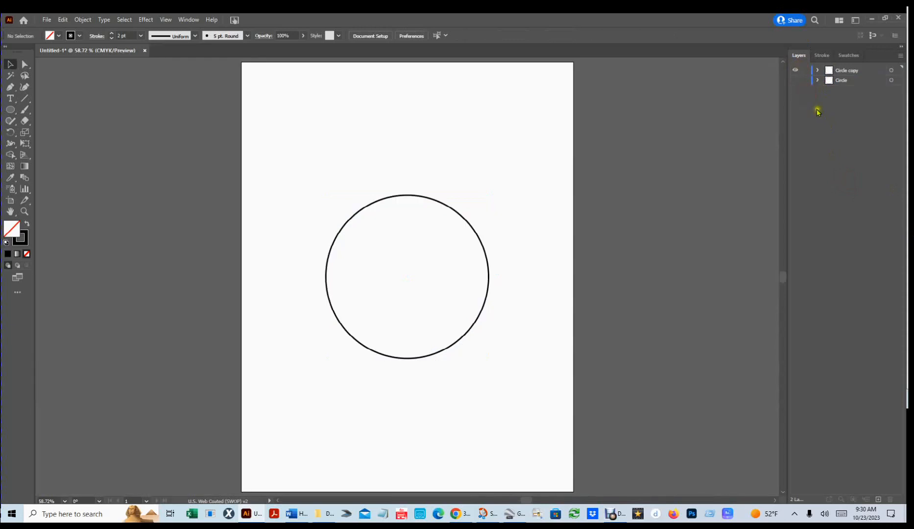
click(796, 70)
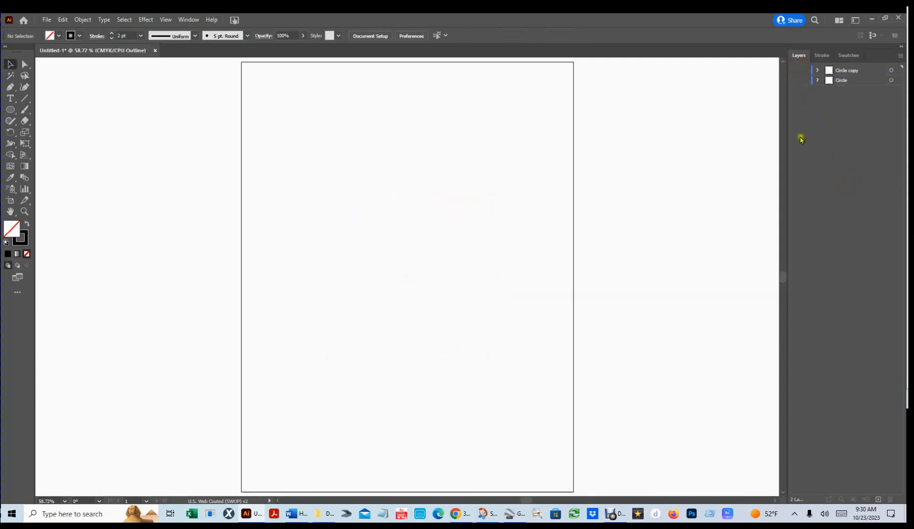
click(796, 79)
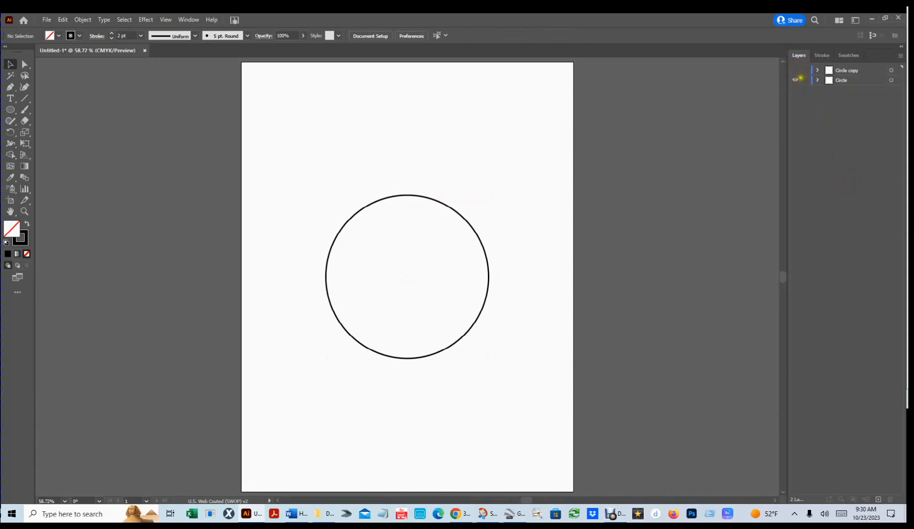
click(798, 79)
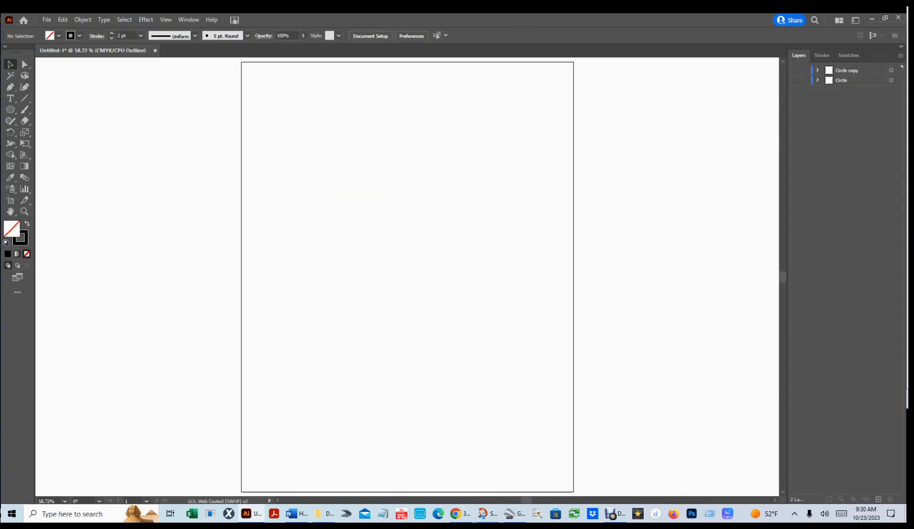
Show both circle layers and draw a horizontal line about 452 pt long above the circle
click(801, 81)
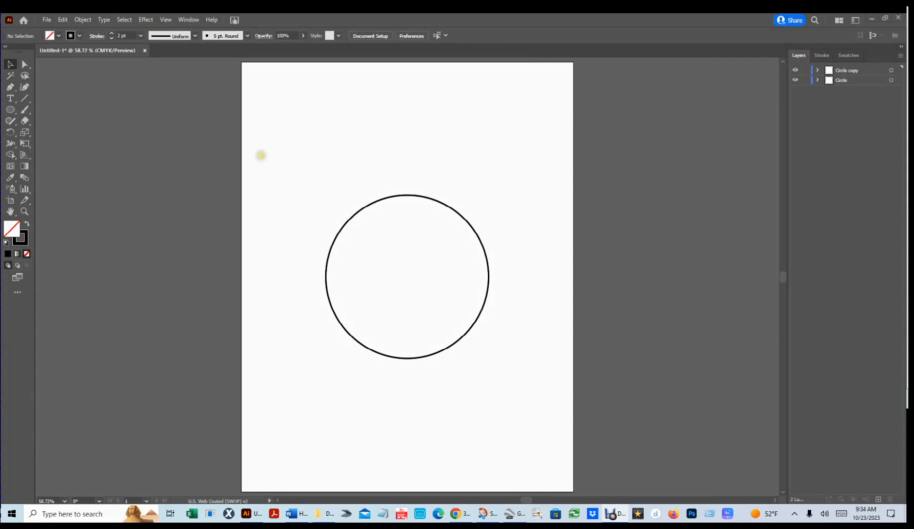
click(23, 97)
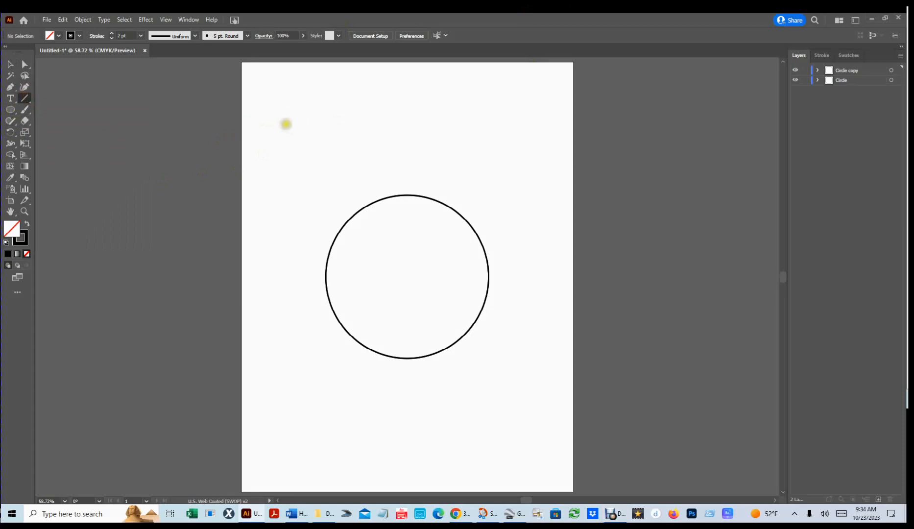
drag(277, 121, 520, 121)
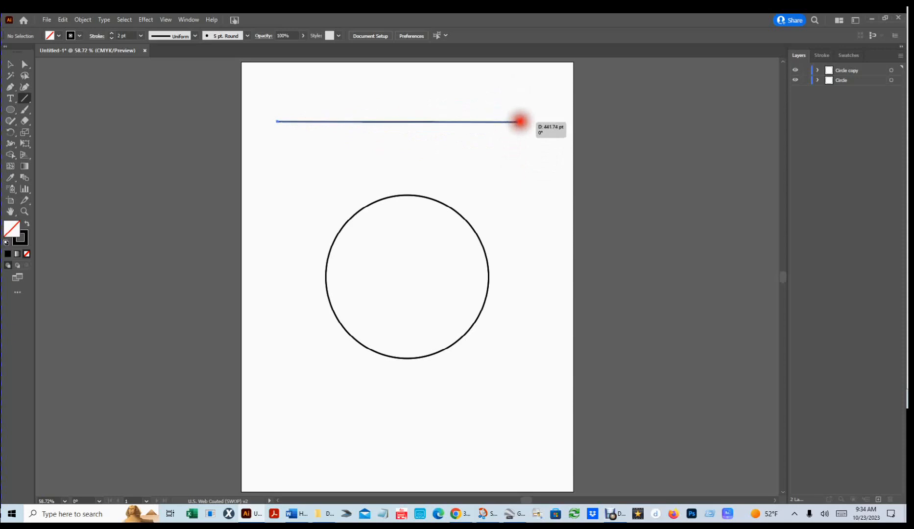
mouse_move(519, 121)
mouse_down()
mouse_move(520, 157)
mouse_move(451, 121)
mouse_move(402, 122)
mouse_move(457, 94)
mouse_move(480, 122)
mouse_move(512, 129)
mouse_move(474, 126)
mouse_move(525, 130)
mouse_up()
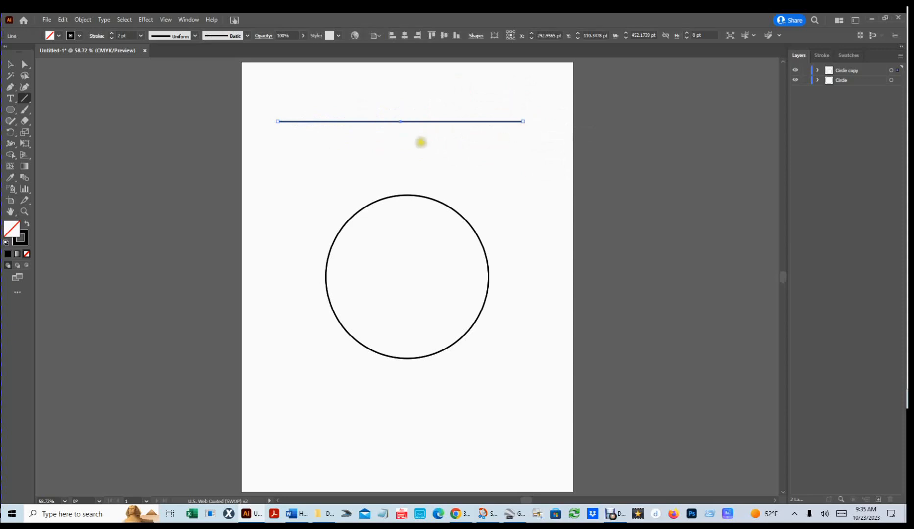
Set the horizontal line's width to 400 pt
click(8, 65)
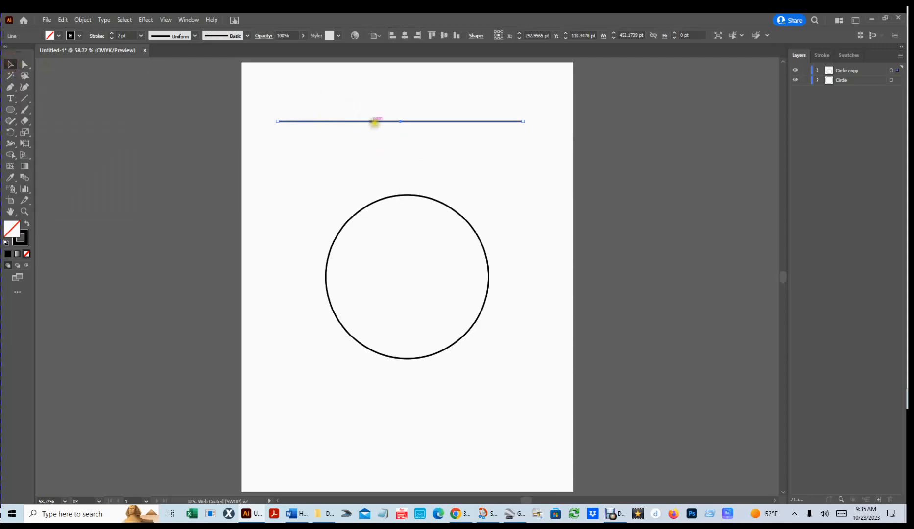
click(393, 121)
click(395, 121)
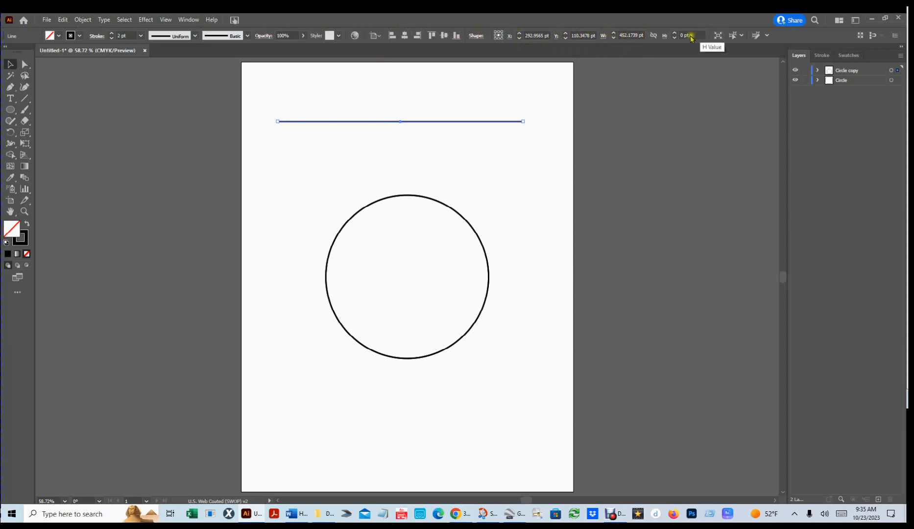
double_click(632, 35)
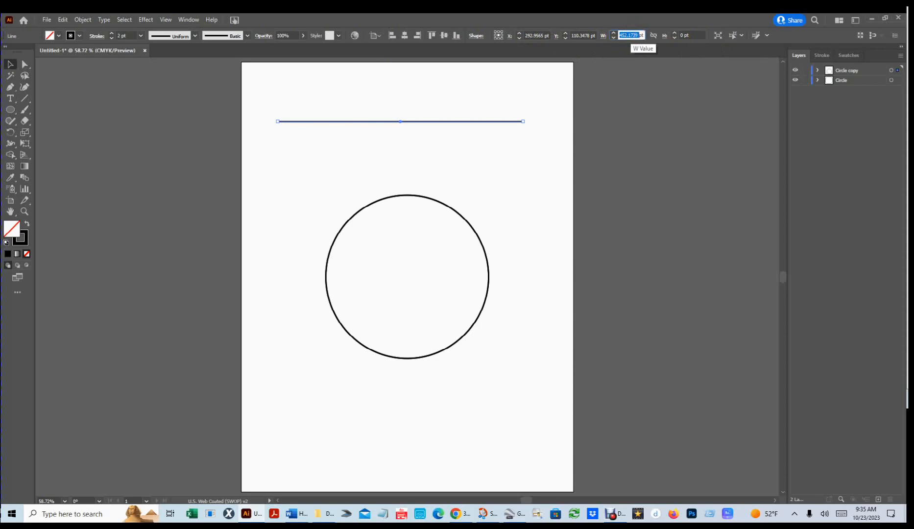
text(400)
key(Return)
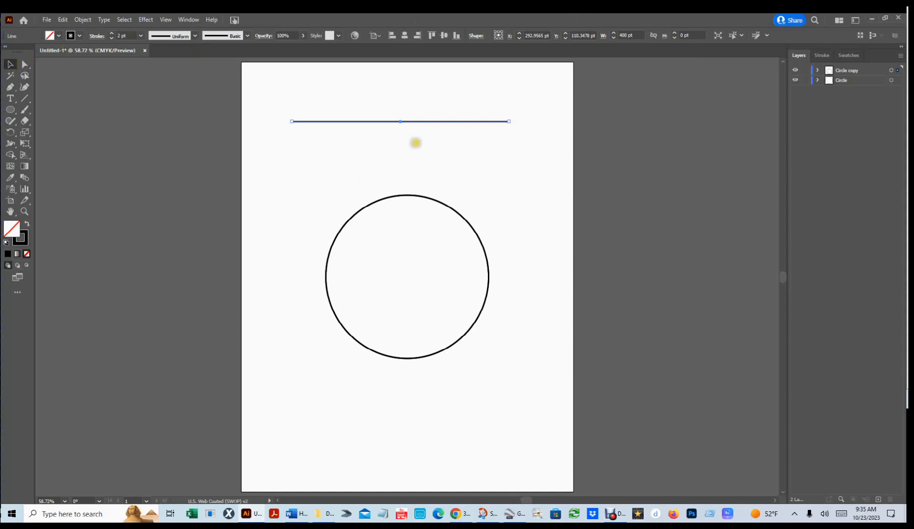
Cut the 400 pt line and paste it back centred on the artboard, across the middle of the circle
click(415, 119)
key(Delete)
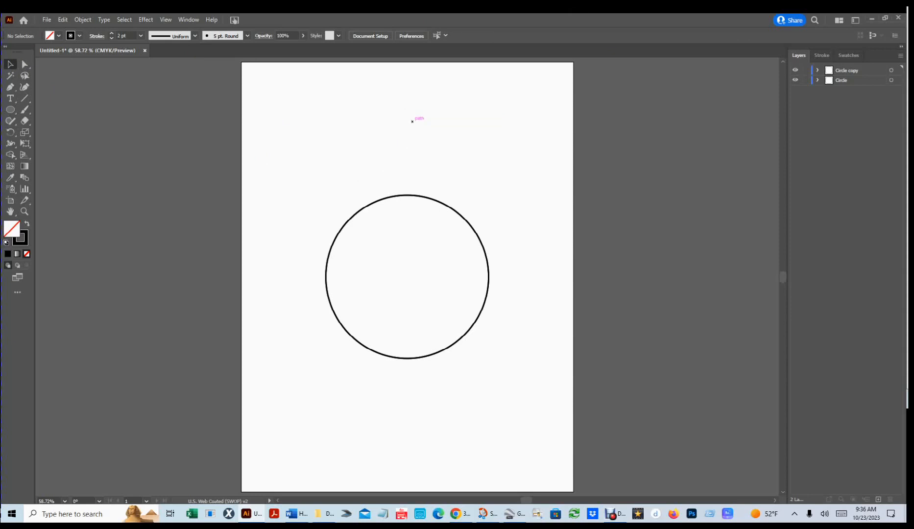
key(ctrl+z)
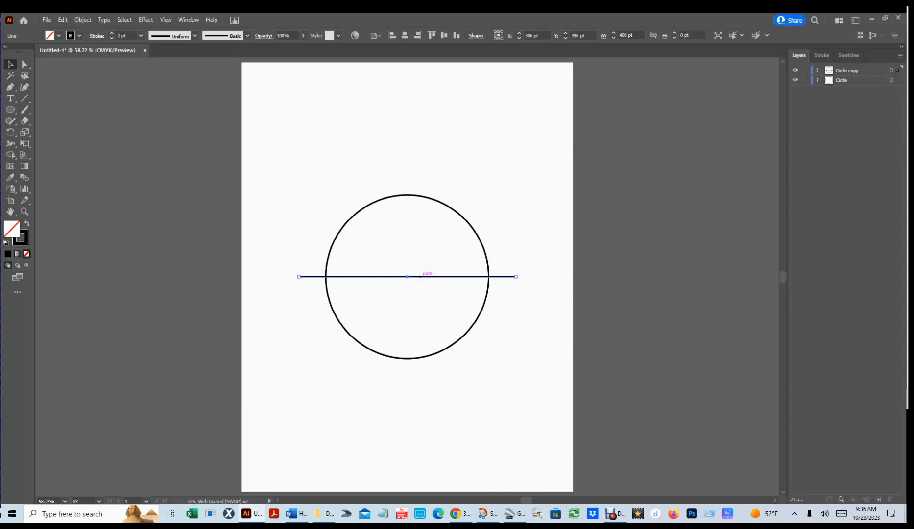
Move the line straight up 150 pt so it touches the top of the circle, and deselect it
click(421, 277)
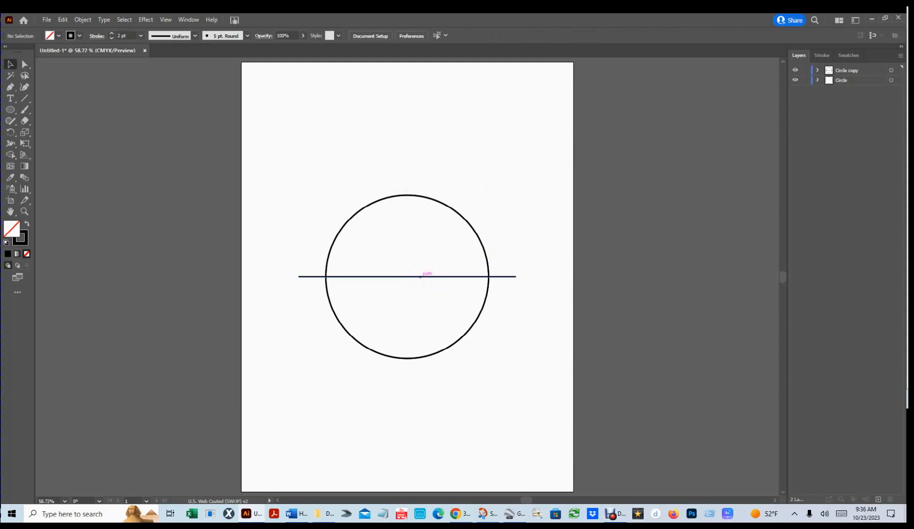
click(421, 276)
drag(423, 275, 417, 195)
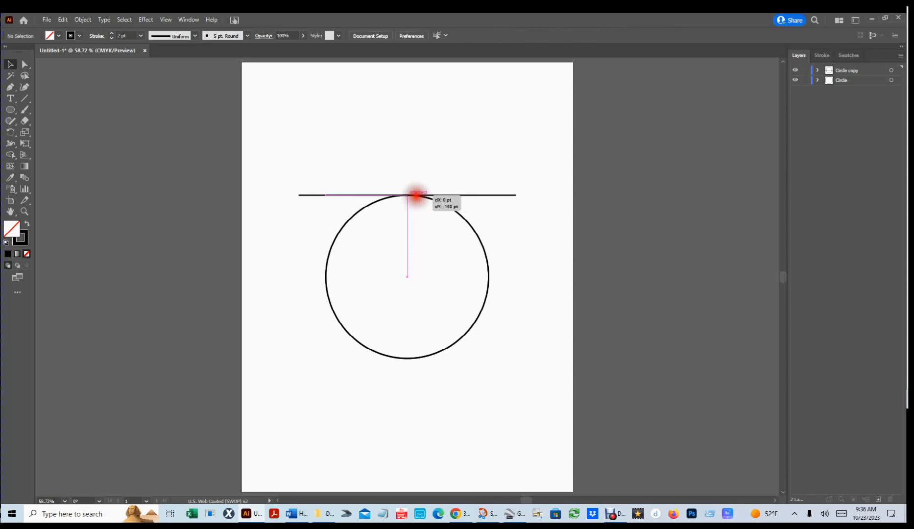
drag(416, 195, 415, 195)
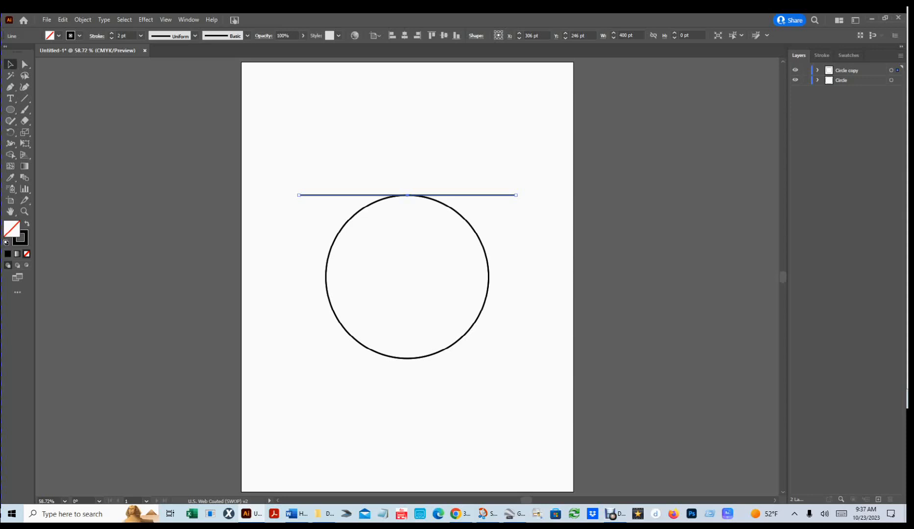
right_click(418, 198)
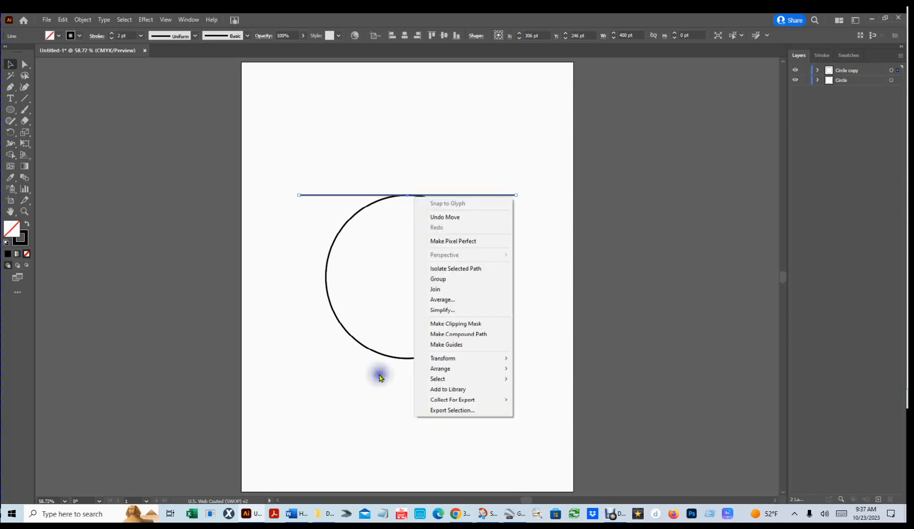
click(395, 407)
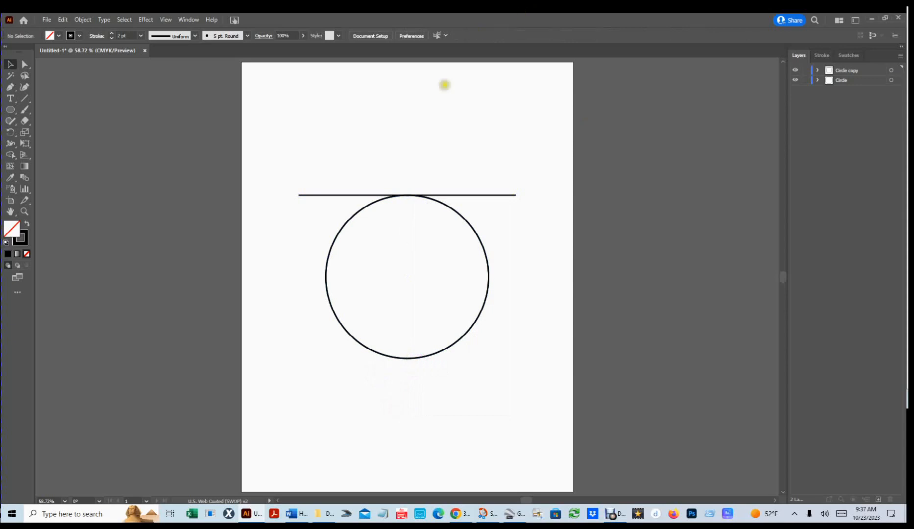
Copy the top line straight down 300 pt so the duplicate touches the bottom of the circle
click(439, 100)
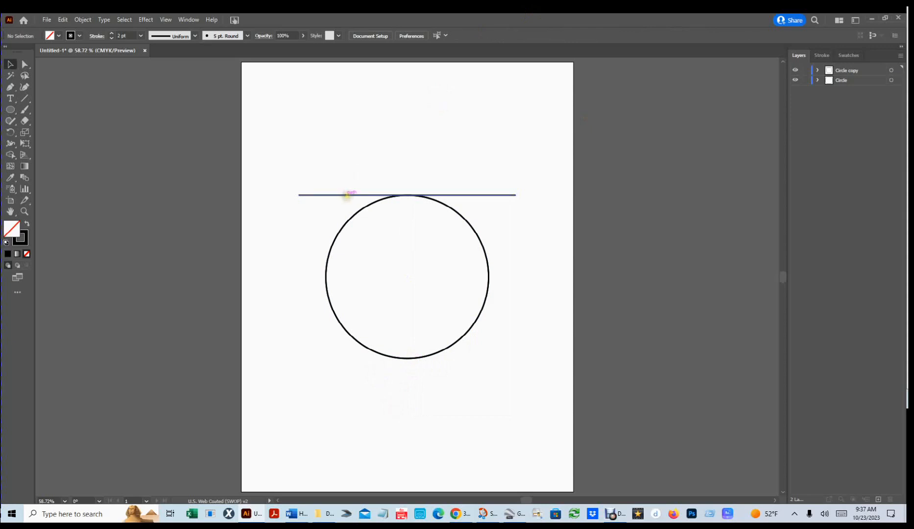
click(347, 194)
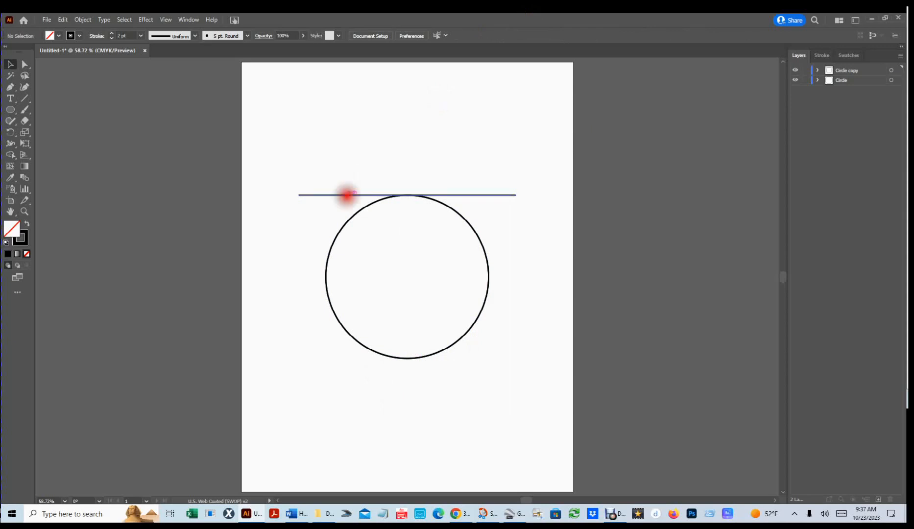
drag(347, 194, 351, 358)
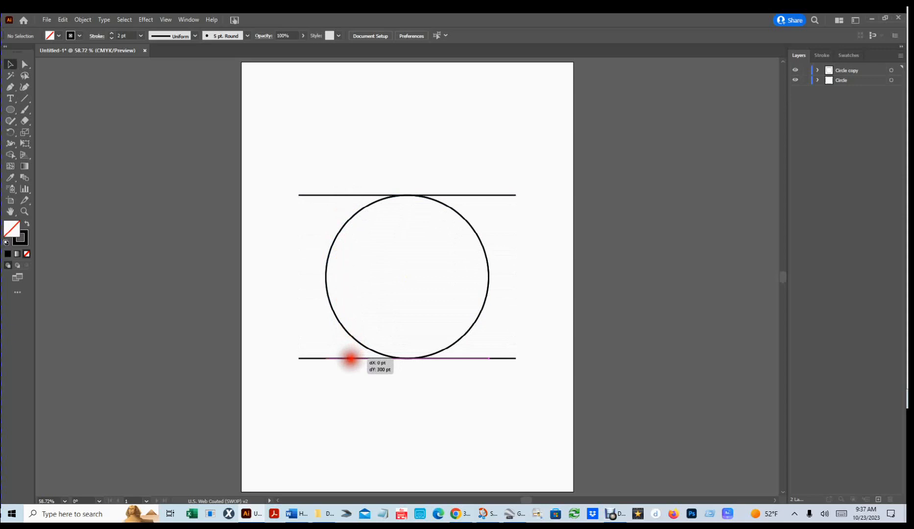
drag(351, 359, 350, 358)
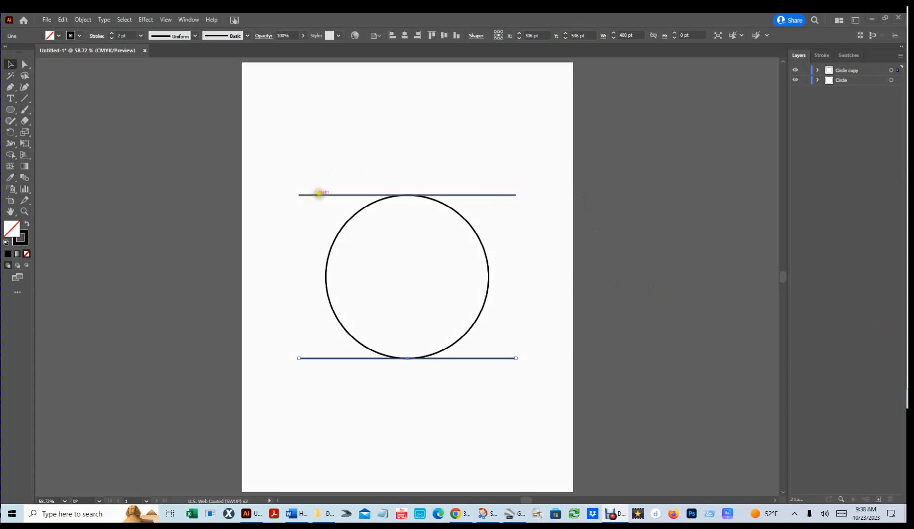
Select the top and bottom lines and set the blend options to 9 specified steps, aligned to the page
click(325, 194)
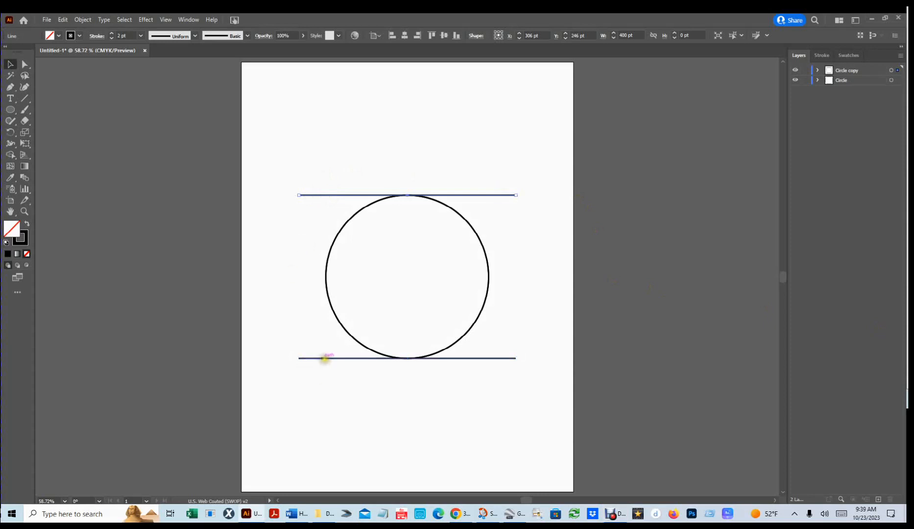
shift+click(322, 358)
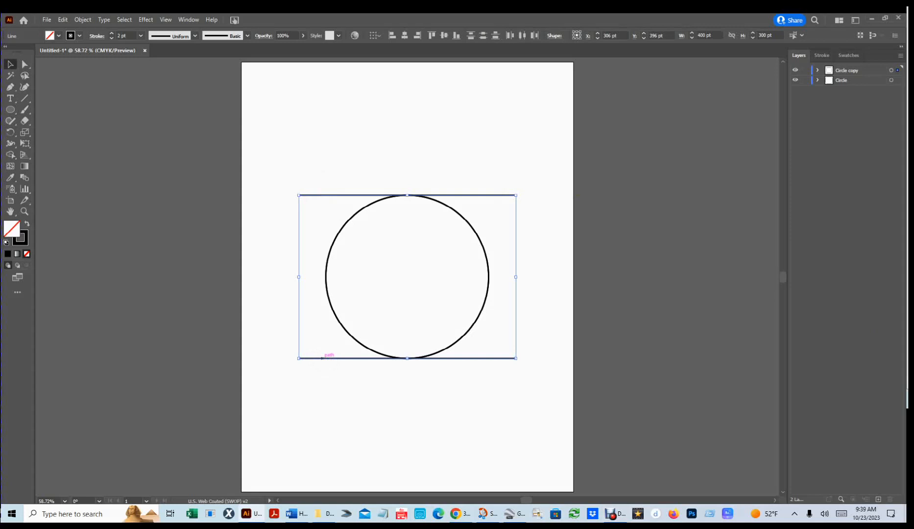
click(89, 17)
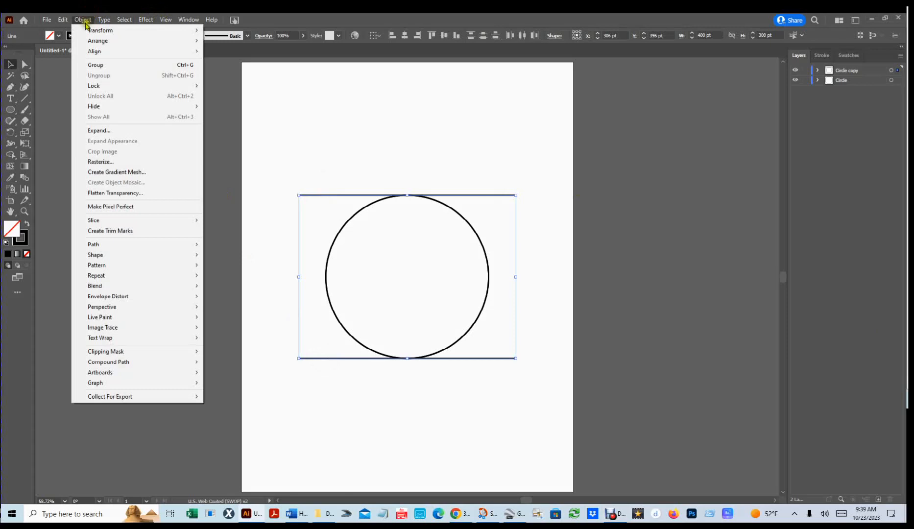
mouse_move(109, 286)
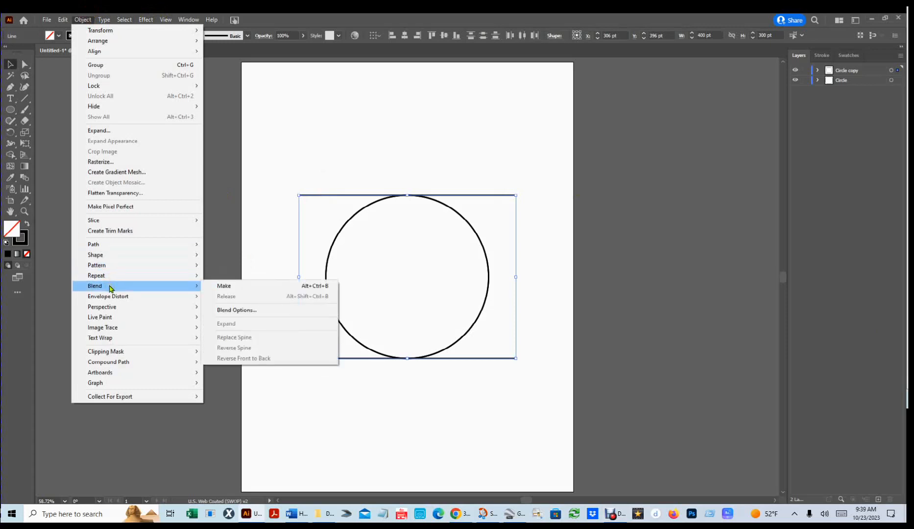
click(252, 313)
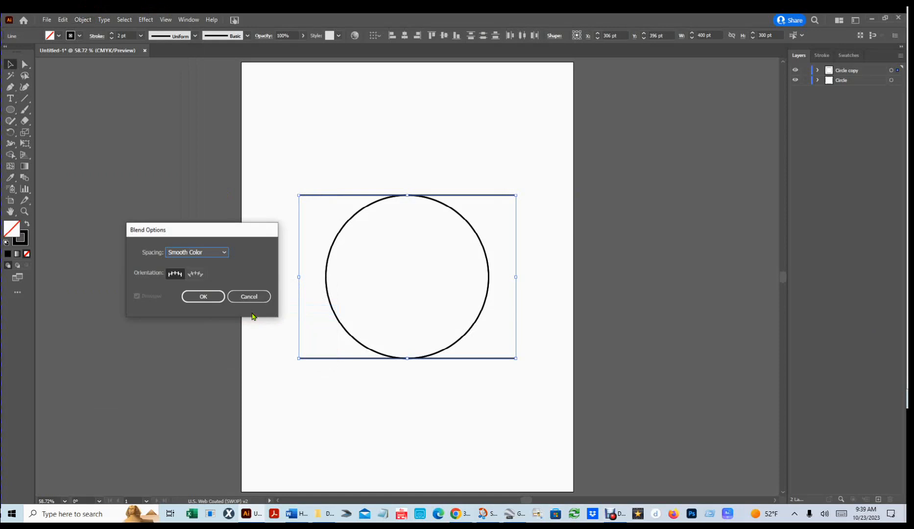
click(221, 252)
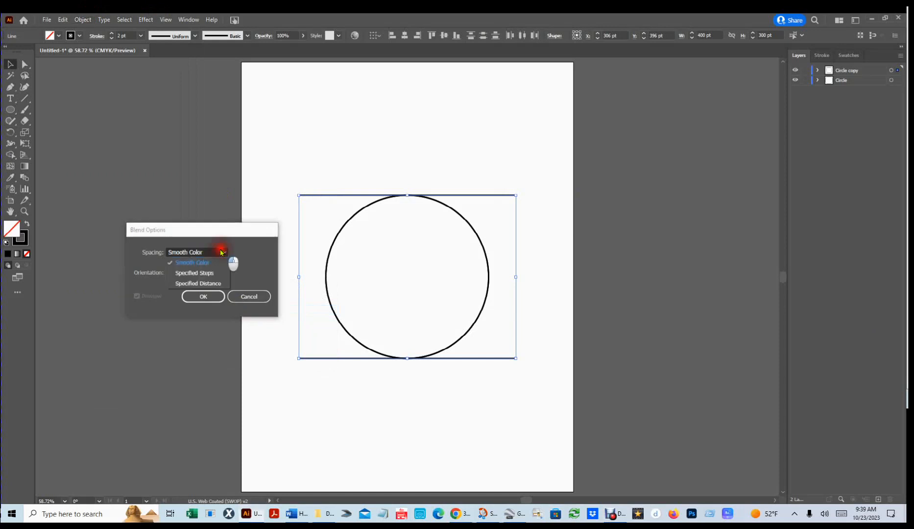
click(202, 276)
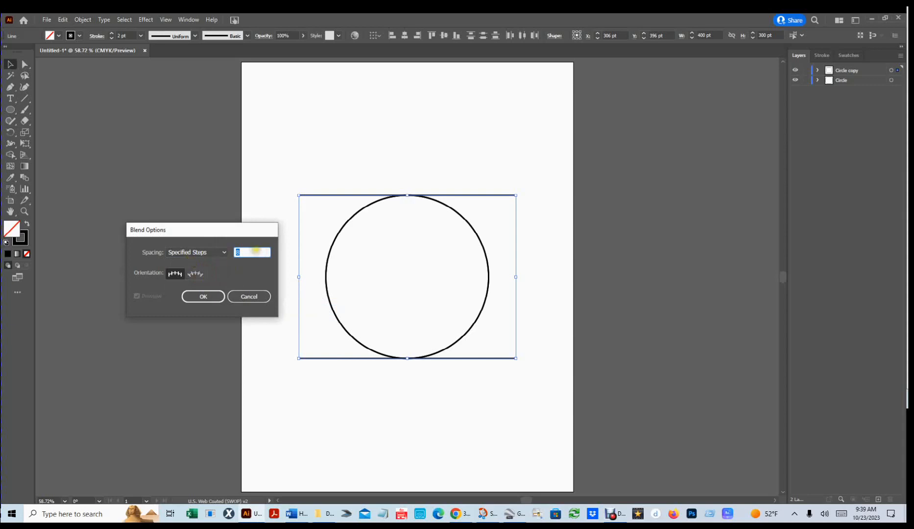
click(255, 252)
double_click(254, 252)
text(9)
click(174, 274)
click(203, 297)
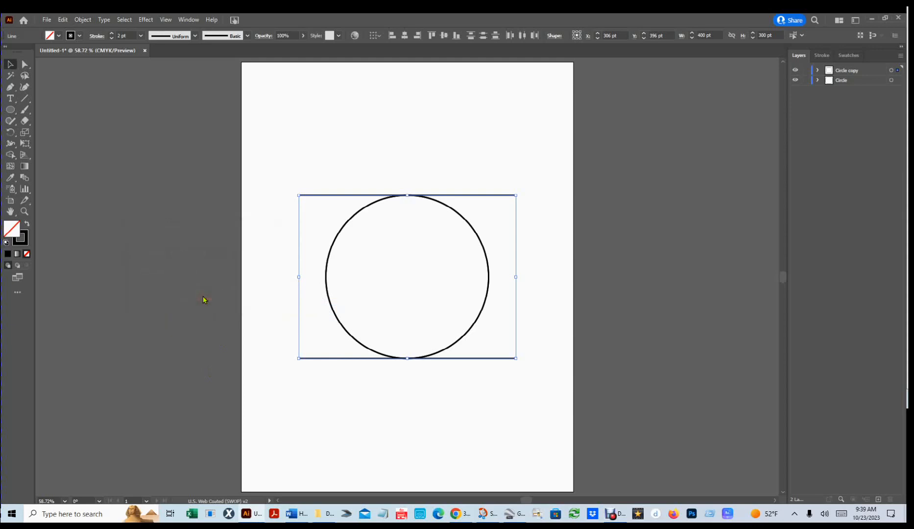
Make a blend between the two selected lines to fill the circle's height with evenly spaced horizontal lines, and deselect it
click(83, 19)
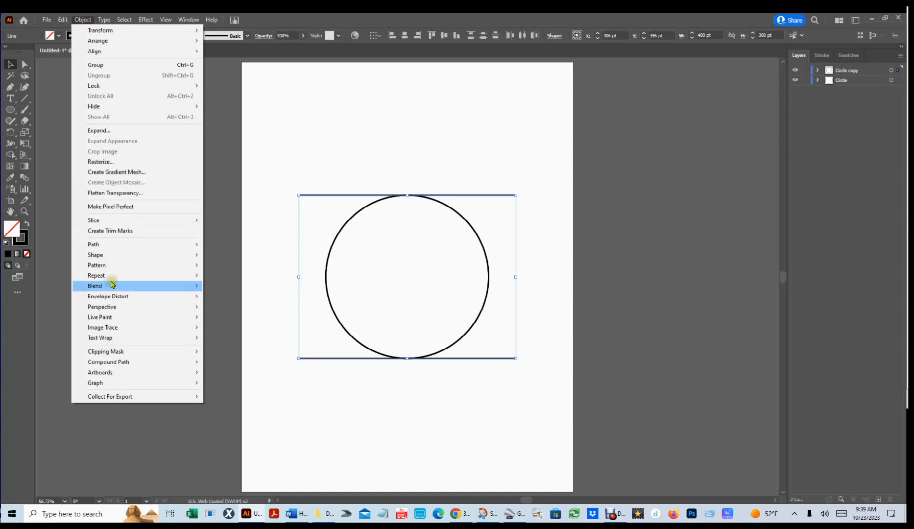
mouse_move(112, 284)
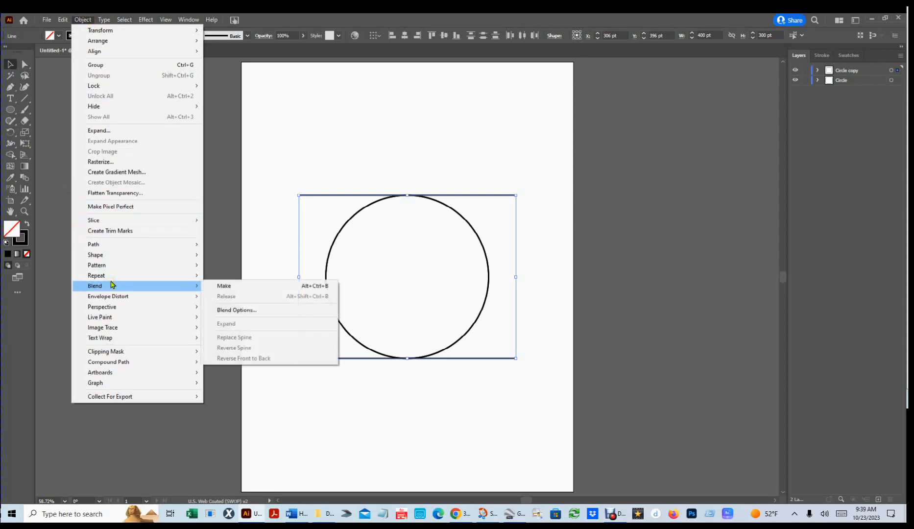
click(232, 288)
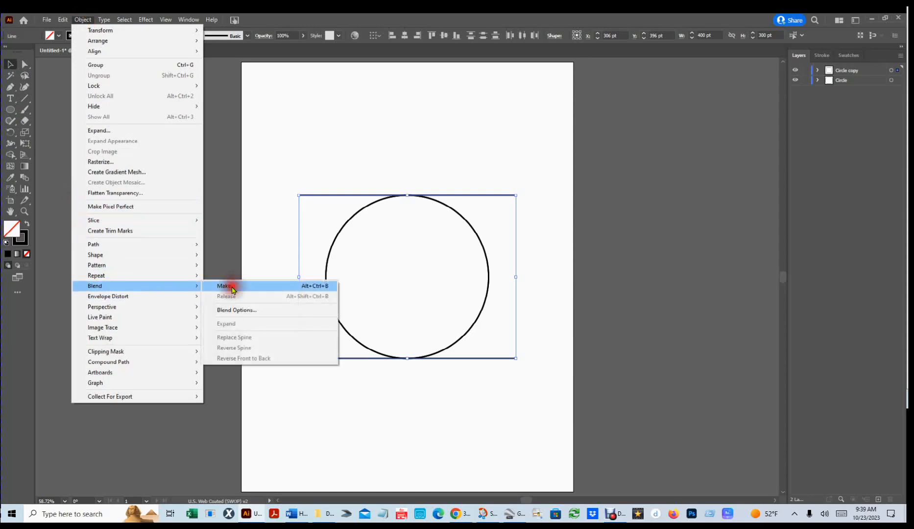
click(432, 135)
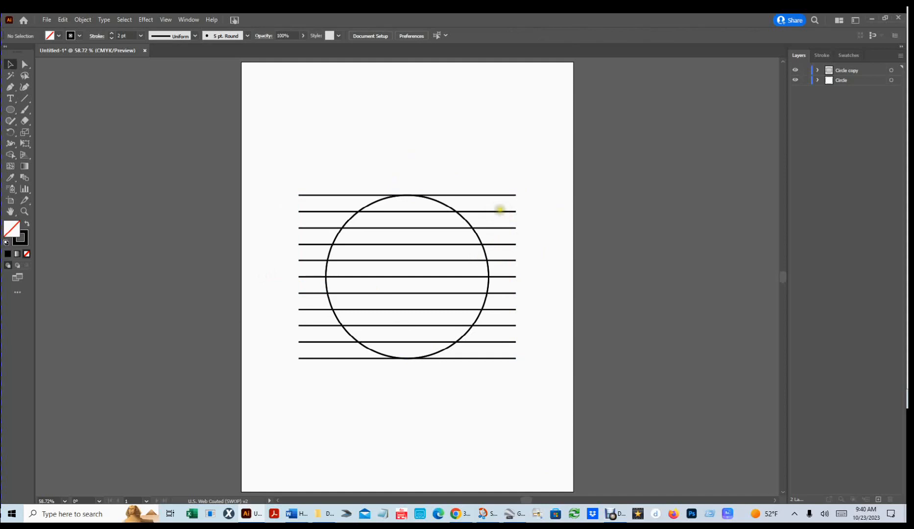
Select the blended lines and create a new layer named Horizontal Lines
click(500, 211)
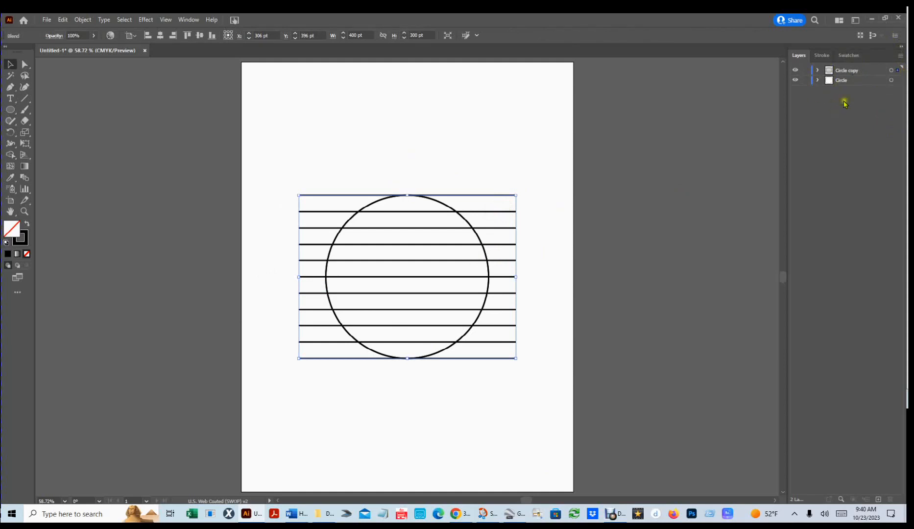
click(902, 55)
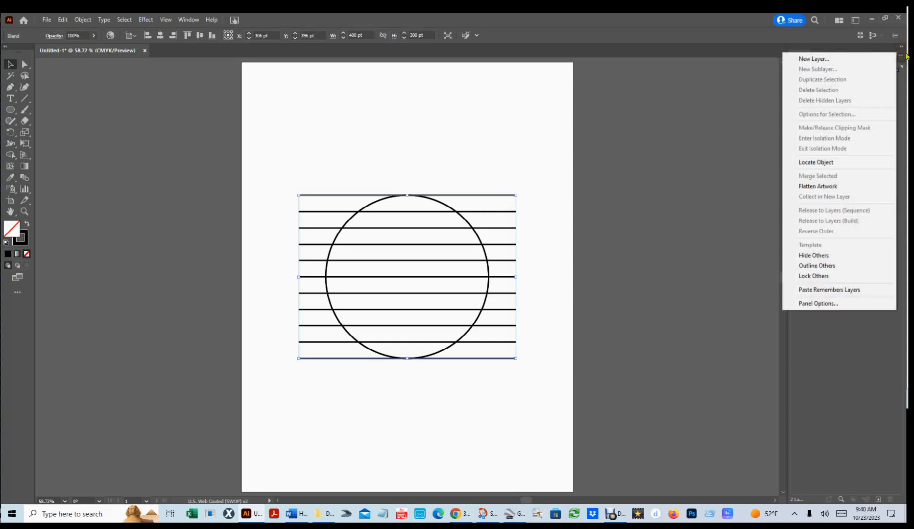
click(838, 59)
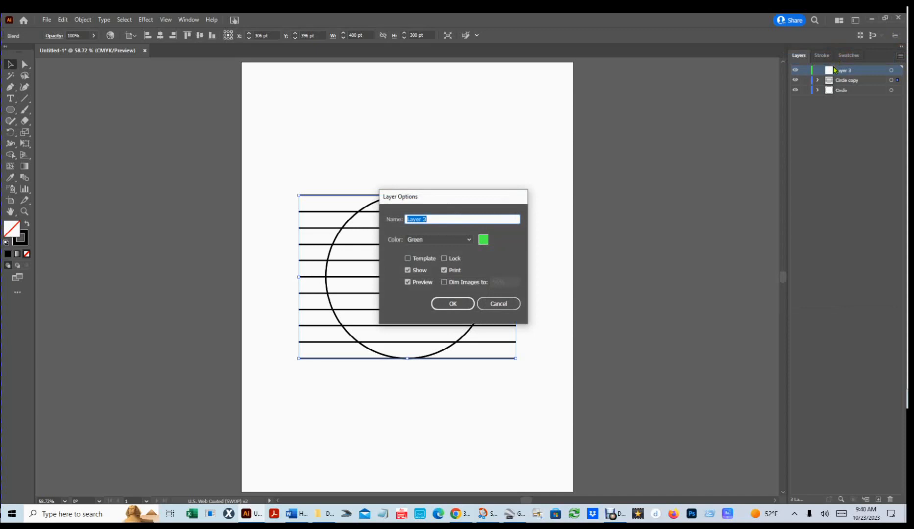
text(Horizontal Lines)
click(451, 304)
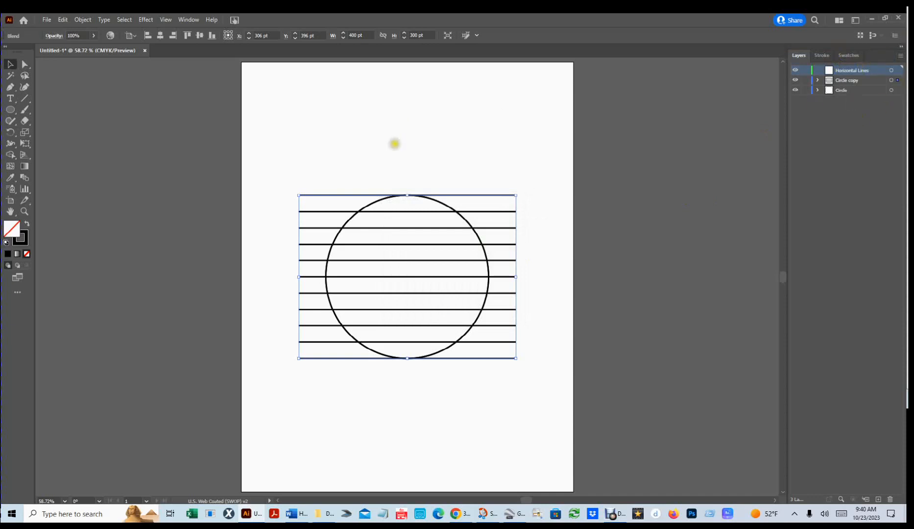
Select the blended lines and move them from the Circle copy layer to the Horizontal Lines layer
click(378, 134)
click(495, 228)
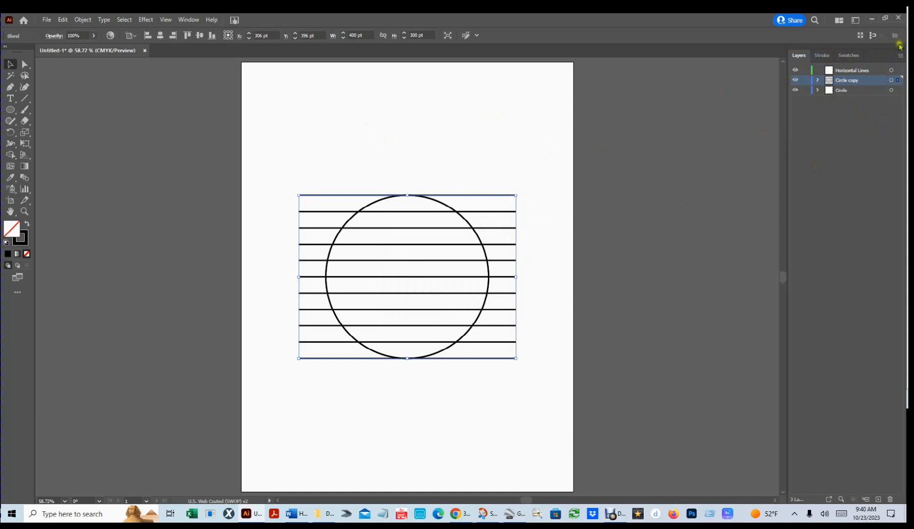
click(901, 79)
drag(900, 73, 899, 70)
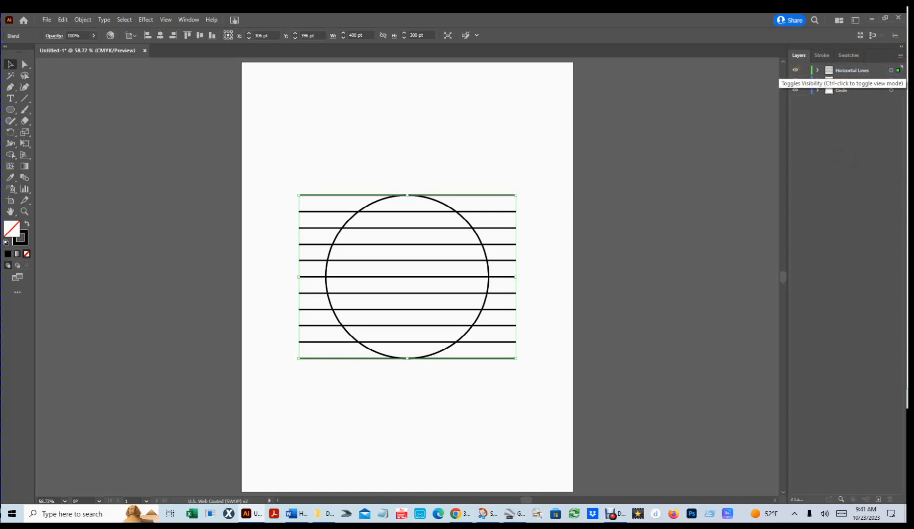
Toggle the visibility of the Horizontal Lines, Circle copy and Circle layers to check what each one contains
click(795, 70)
click(795, 70)
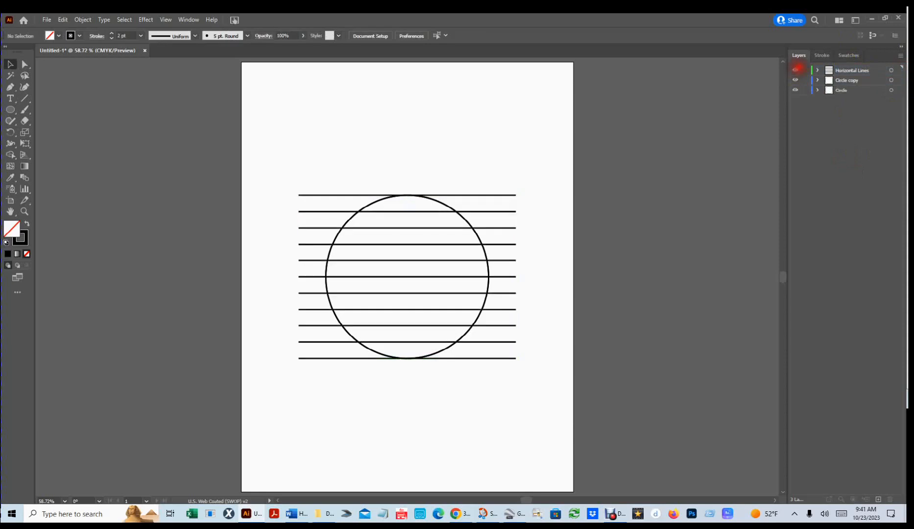
click(795, 70)
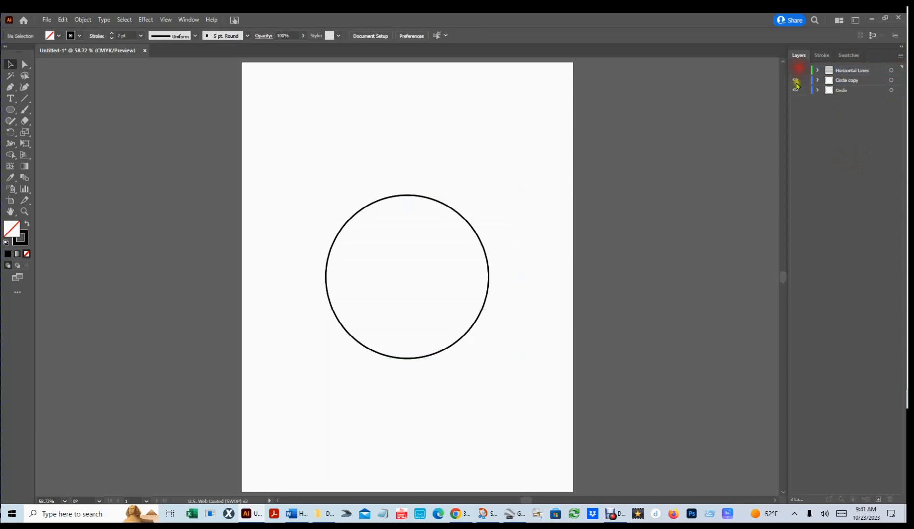
click(795, 80)
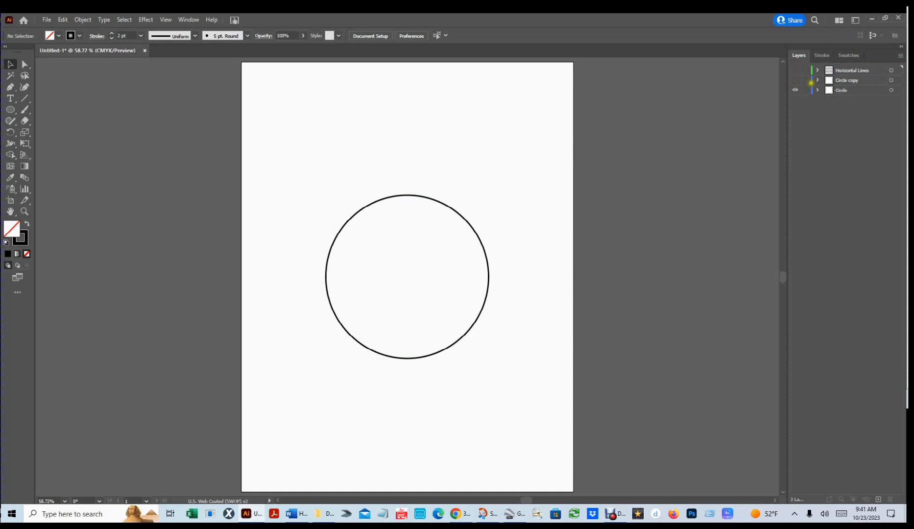
ctrl+click(795, 90)
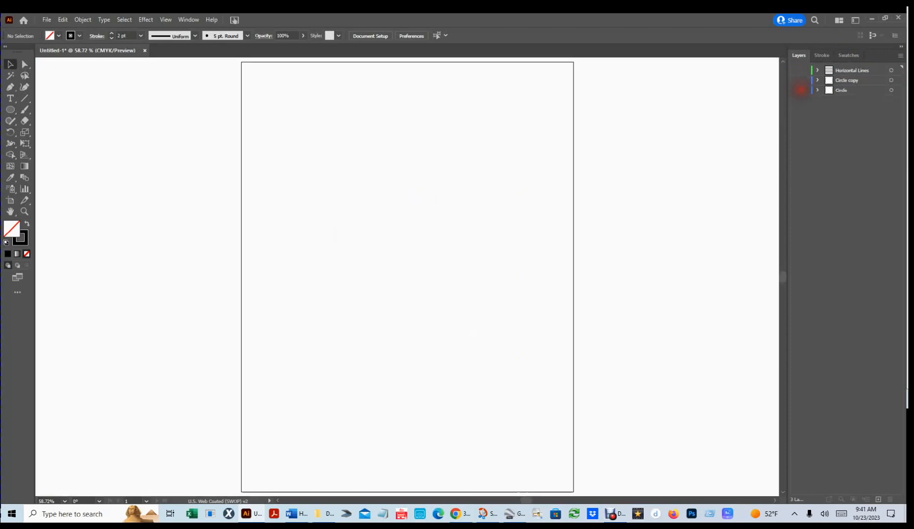
click(850, 90)
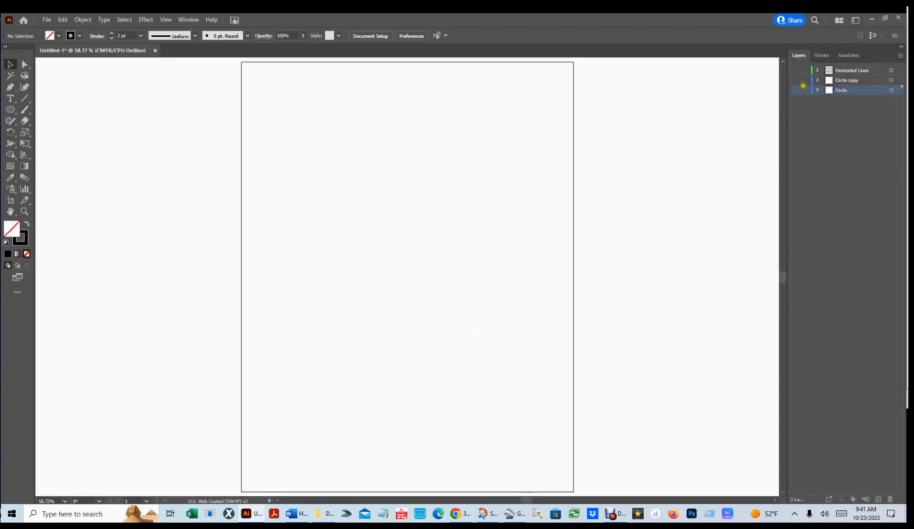
ctrl+click(795, 80)
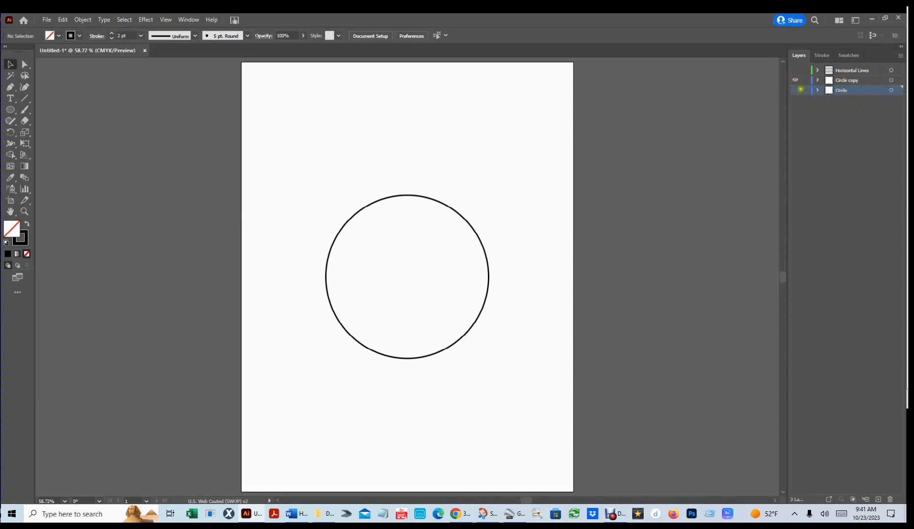
click(795, 70)
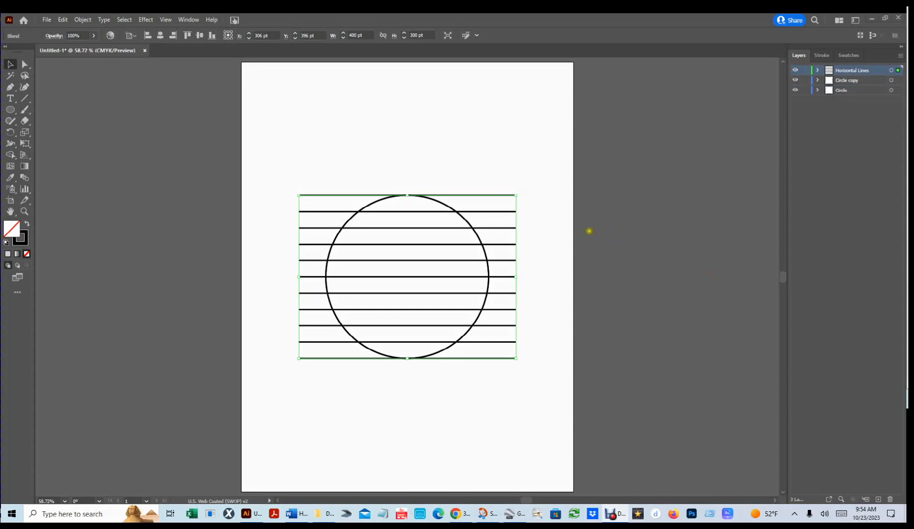
Select the blended horizontal lines and start an Envelope Distort with Warp on them
click(495, 194)
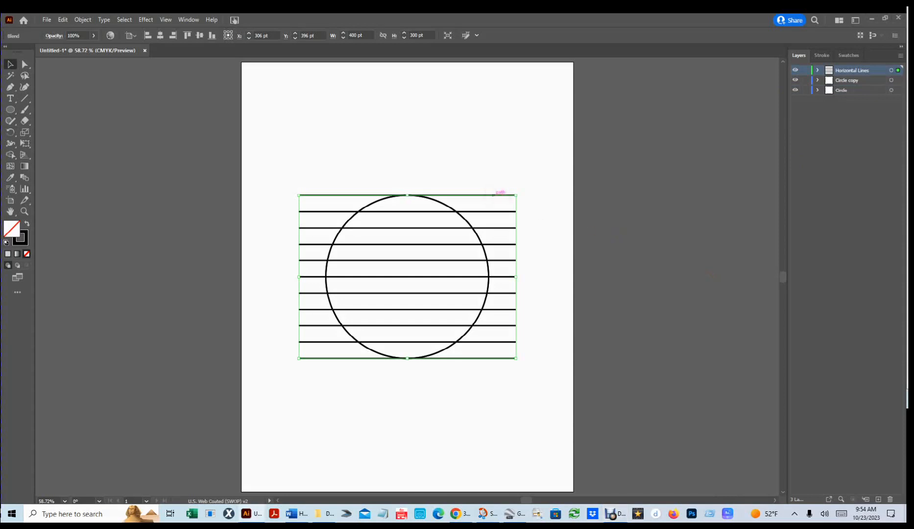
click(83, 19)
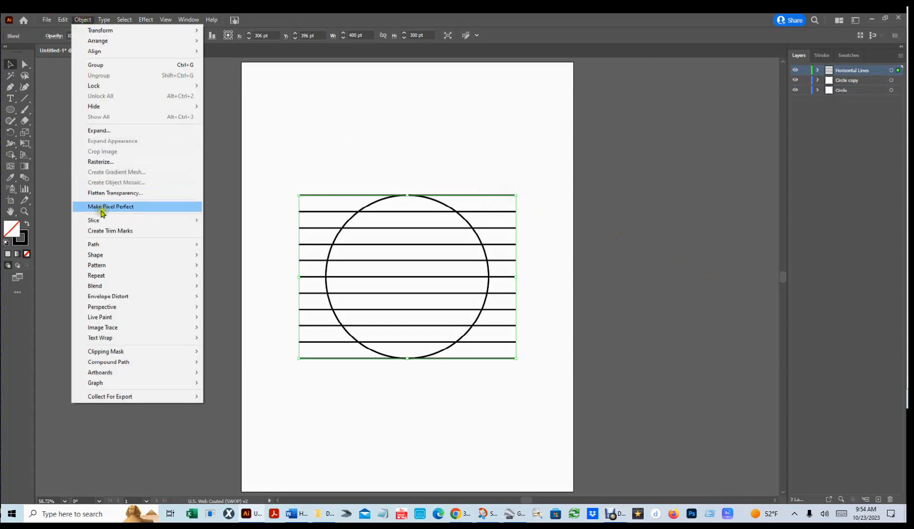
mouse_move(116, 296)
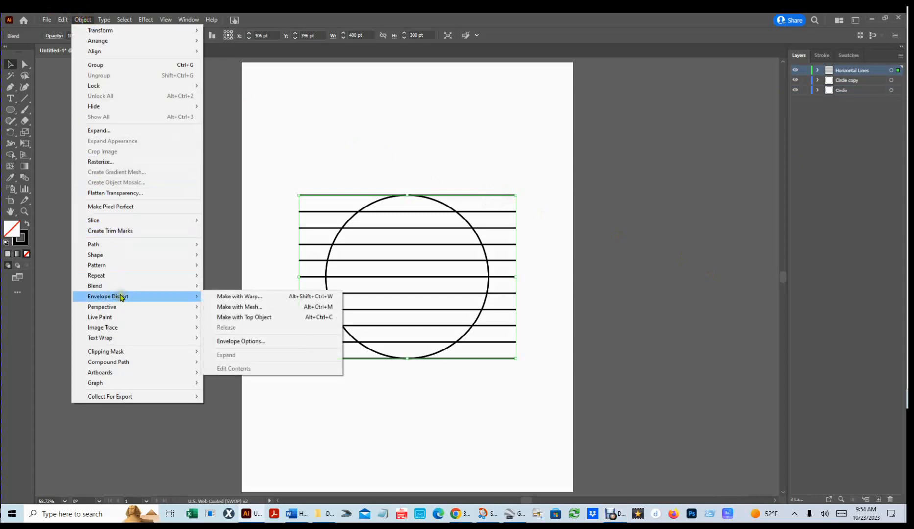
click(260, 297)
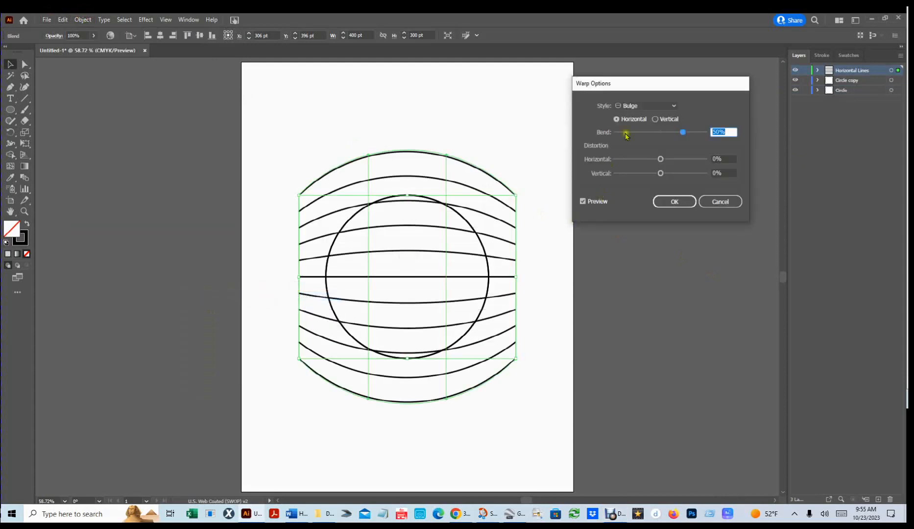
Preview the Arc warp style and the vertical orientation of Bulge, returning to the horizontal Bulge style
click(671, 107)
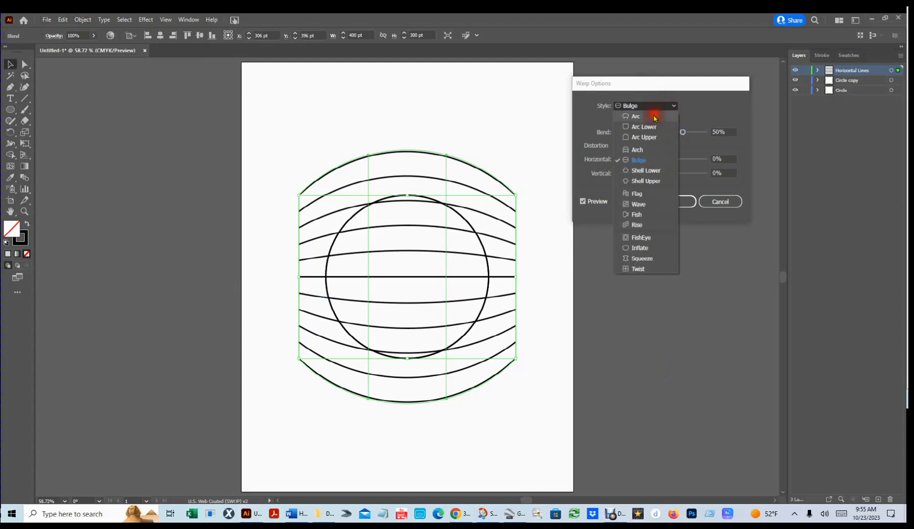
click(655, 117)
click(661, 104)
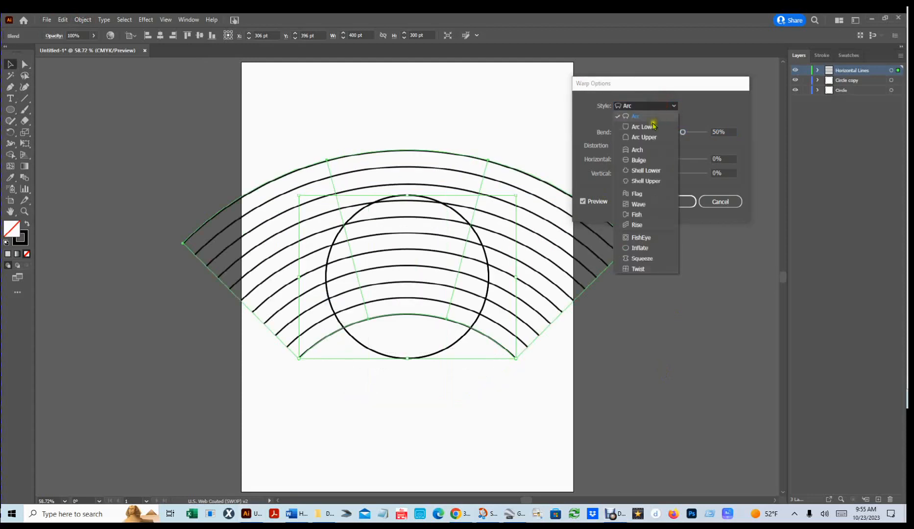
click(651, 159)
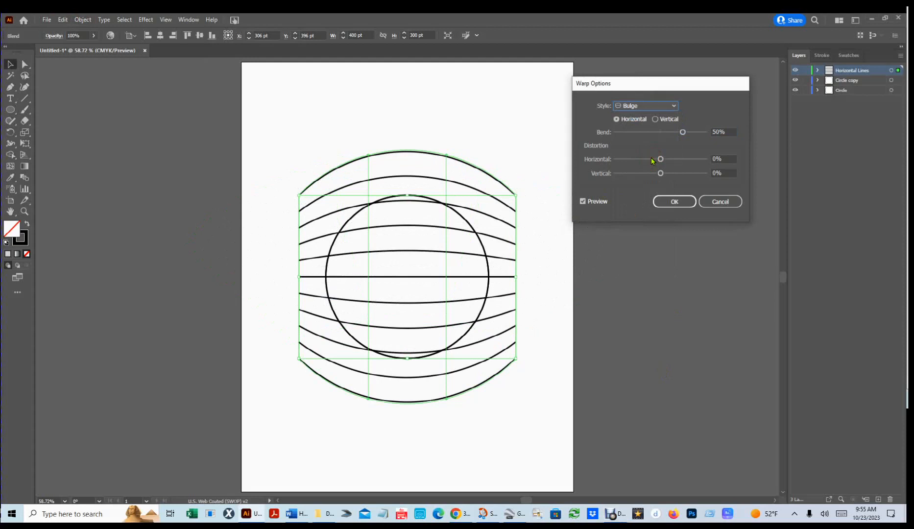
click(618, 119)
click(620, 119)
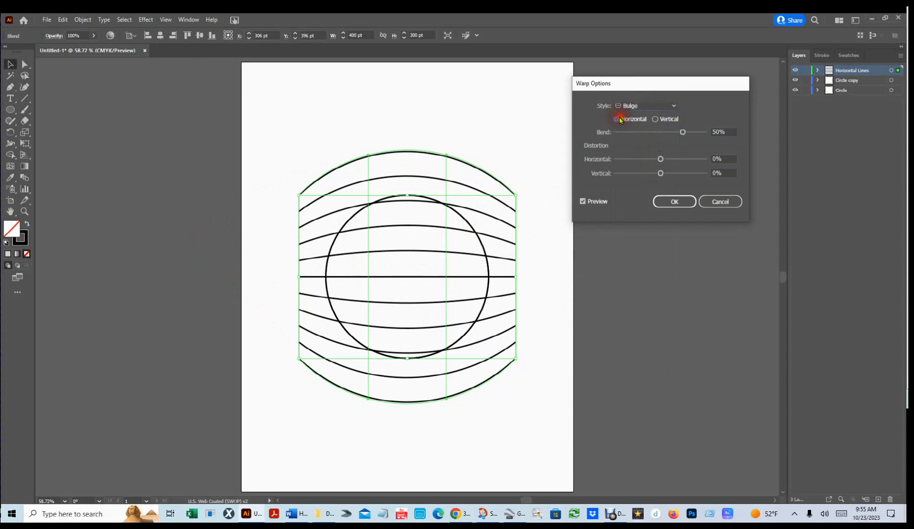
click(656, 119)
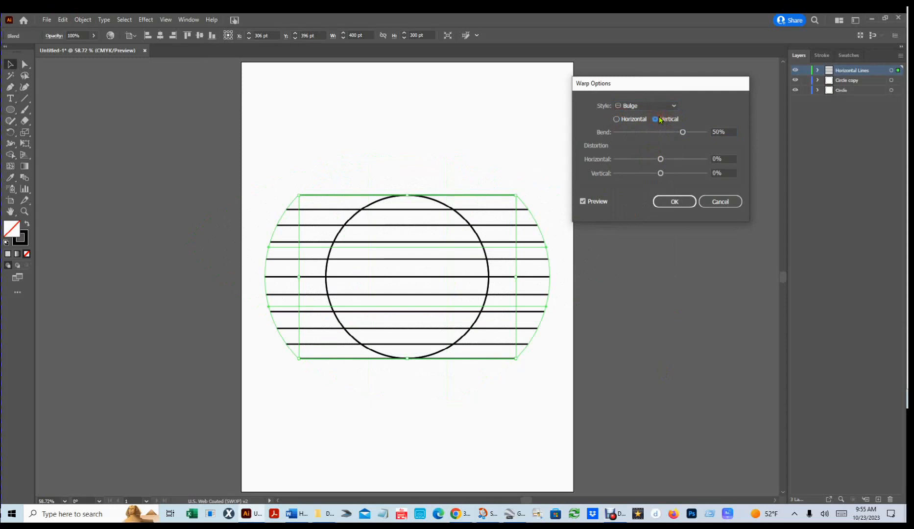
click(618, 120)
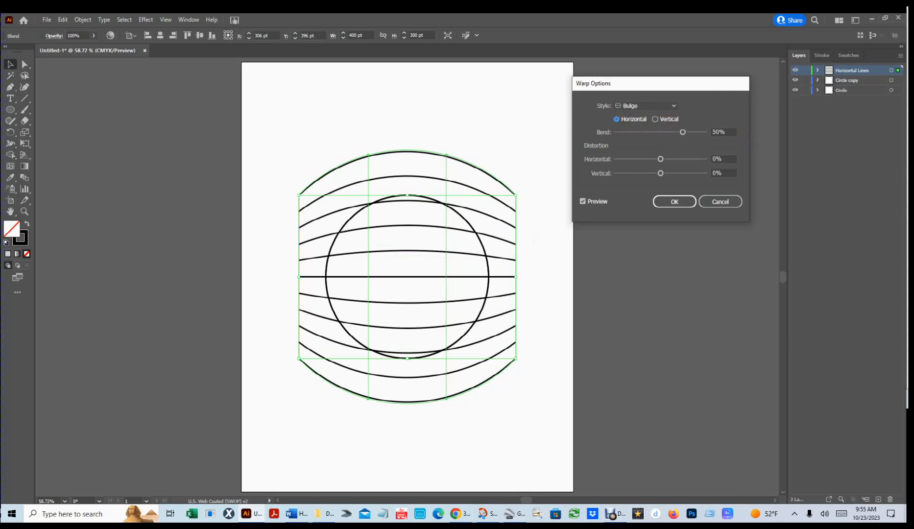
Apply the horizontal Bulge warp to the lines with 50% bend and 0% horizontal and vertical distortion
click(737, 132)
key(Tab)
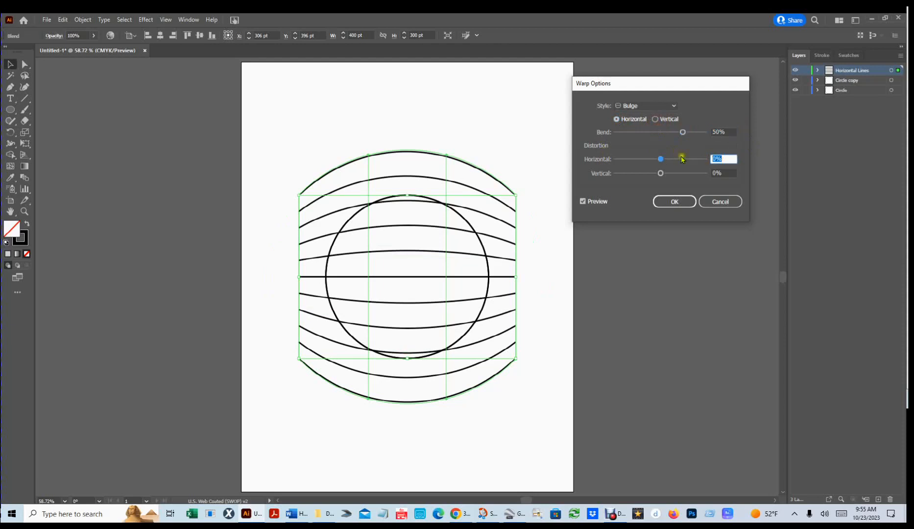
click(686, 202)
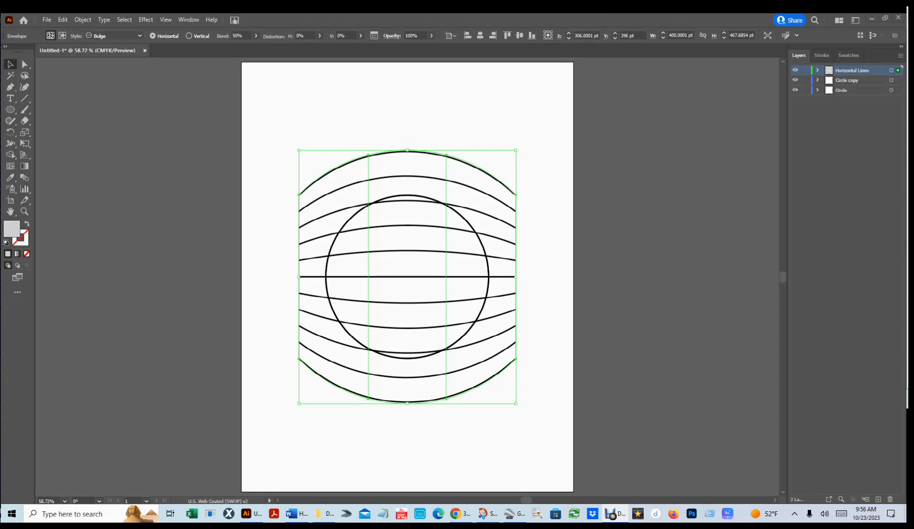
Try resizing the warped lines to 300 pt wide from their top-left reference point, and undo the resize
click(547, 32)
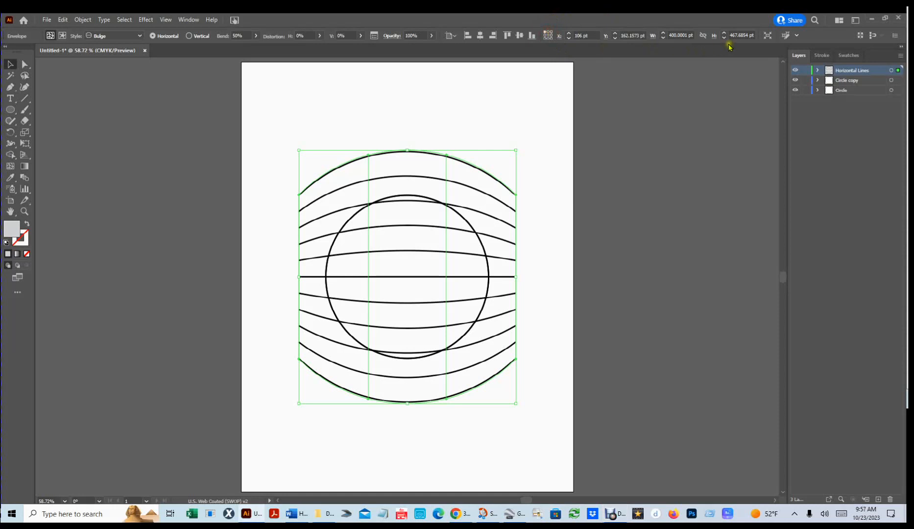
double_click(679, 35)
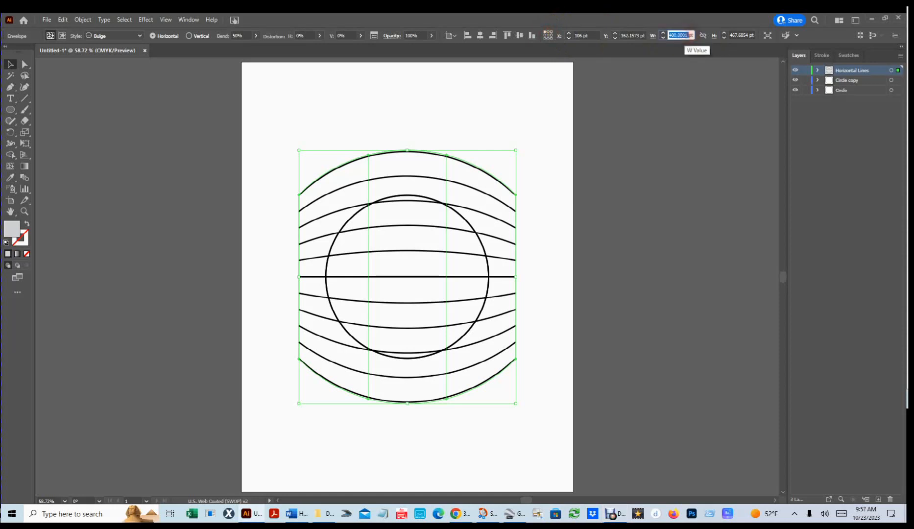
text(300)
key(Return)
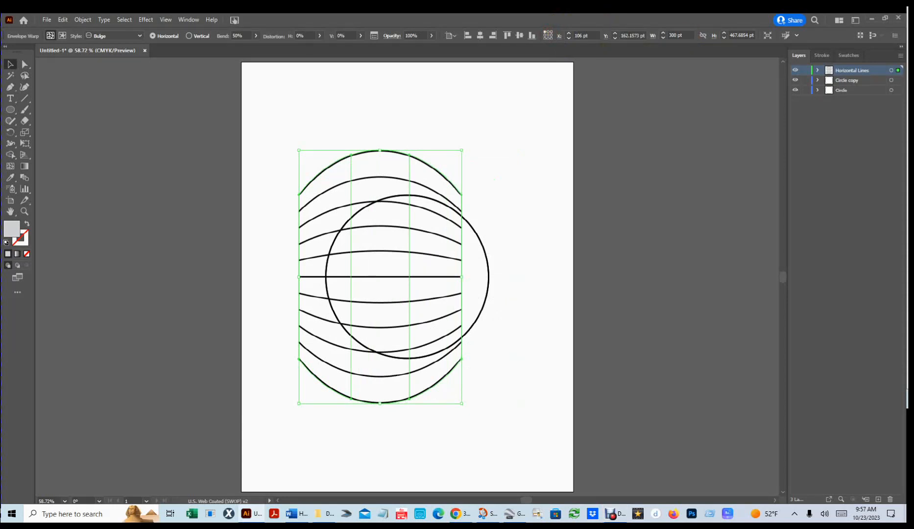
key(ctrl+z)
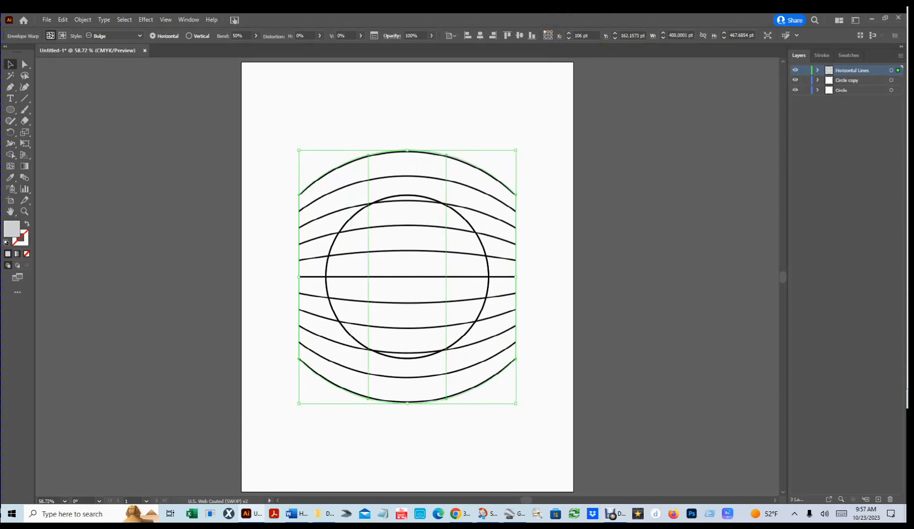
Set the reference point to the centre and the warped lines' width to 310 pt
click(548, 35)
click(668, 36)
text(310)
key(Return)
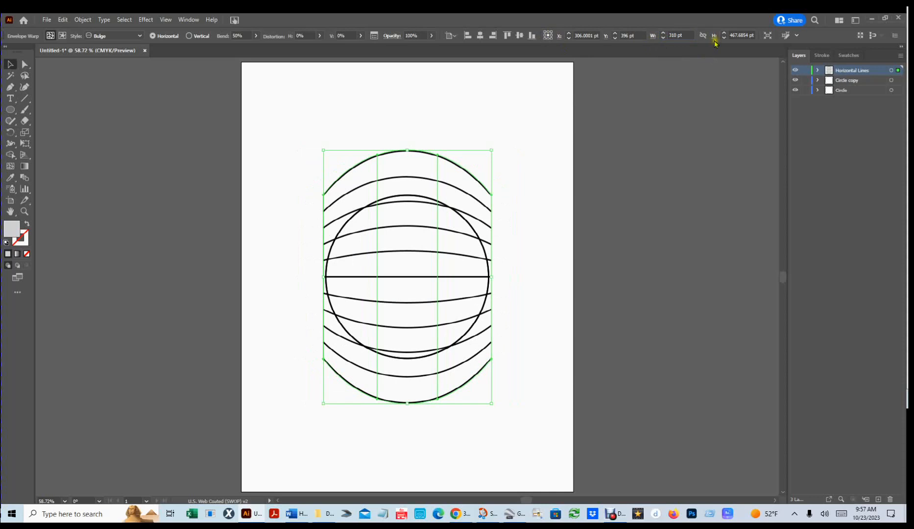
Set the warped lines' height to 300 pt to match the circle, and deselect them
click(743, 35)
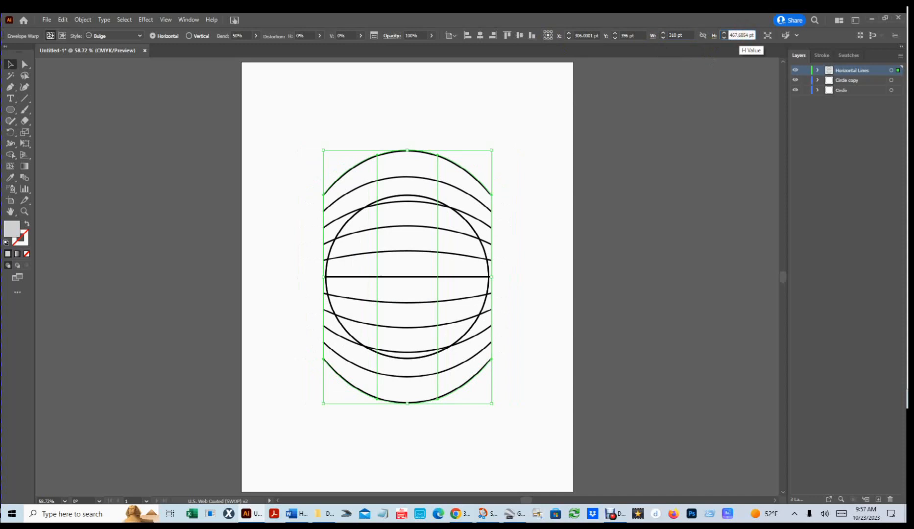
text(3)
click(745, 35)
double_click(745, 35)
text(300)
key(Return)
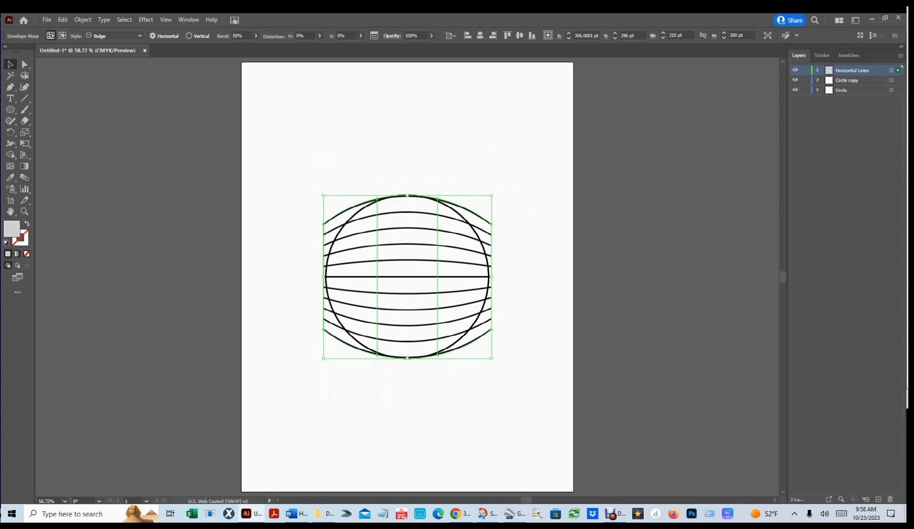
click(525, 201)
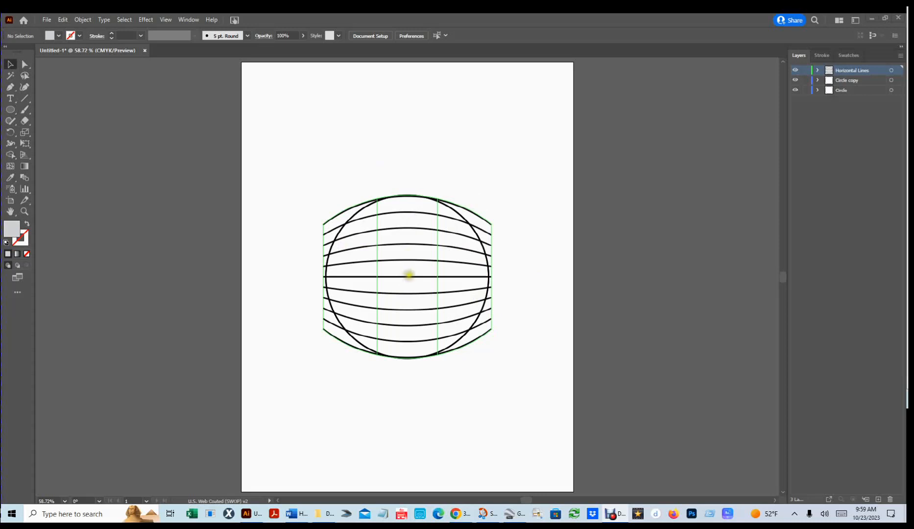
Examine up close how the curved lines meet and extend past the circle's outline
scroll(411, 269, left, 1)
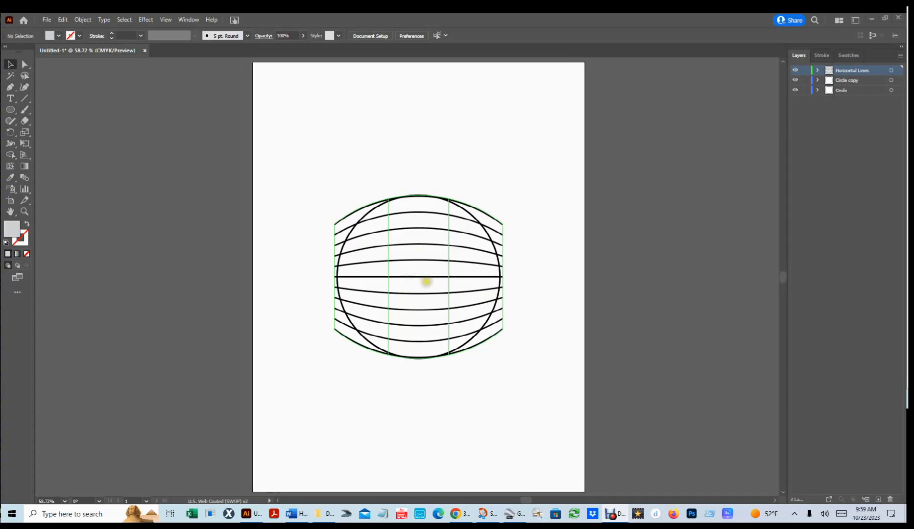
scroll(421, 278, up, 3)
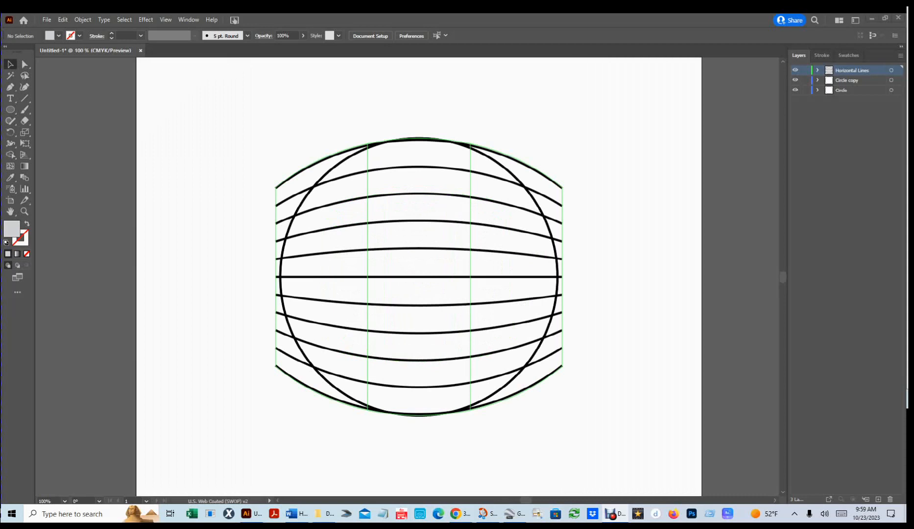
scroll(418, 278, down, 3)
scroll(418, 278, up, 4)
scroll(418, 278, down, 4)
scroll(417, 278, up, 2)
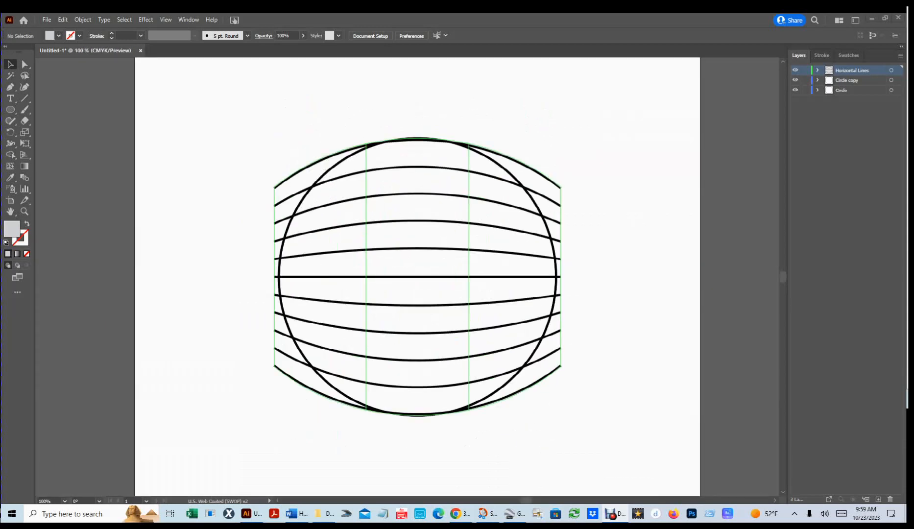
scroll(418, 278, up, 1)
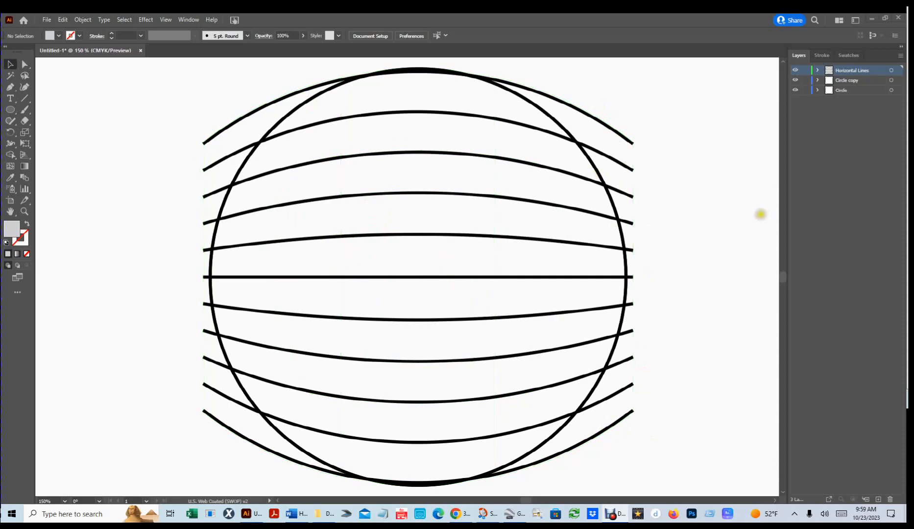
click(9, 155)
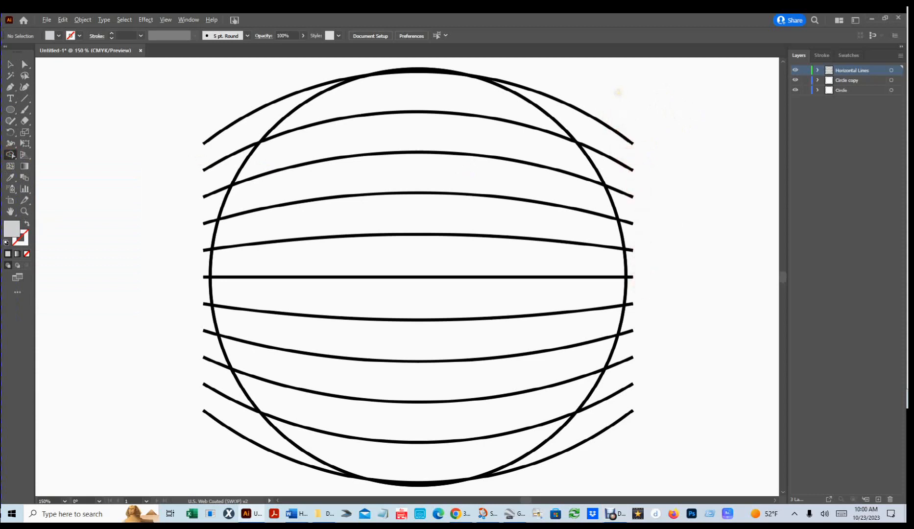
click(9, 166)
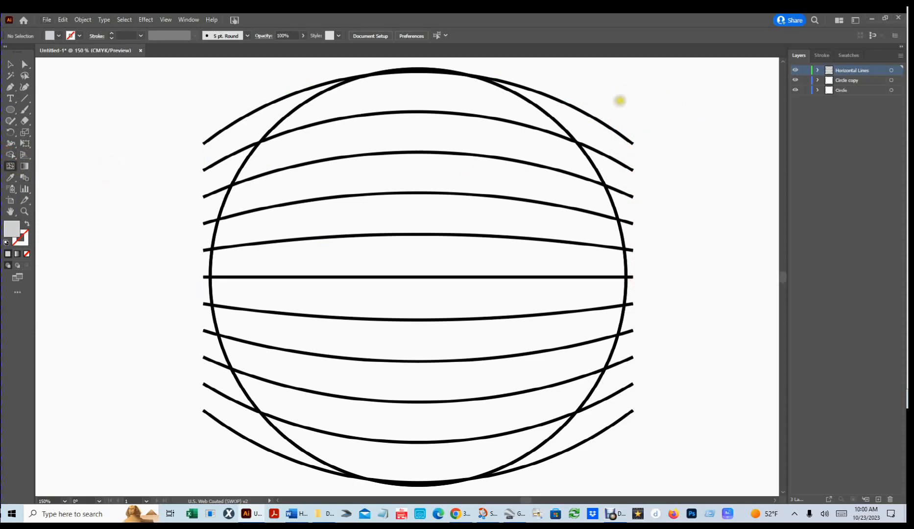
click(10, 155)
drag(629, 128, 642, 169)
scroll(646, 136, down, 1)
scroll(646, 136, up, 1)
scroll(646, 136, down, 1)
scroll(645, 135, down, 1)
scroll(645, 136, up, 2)
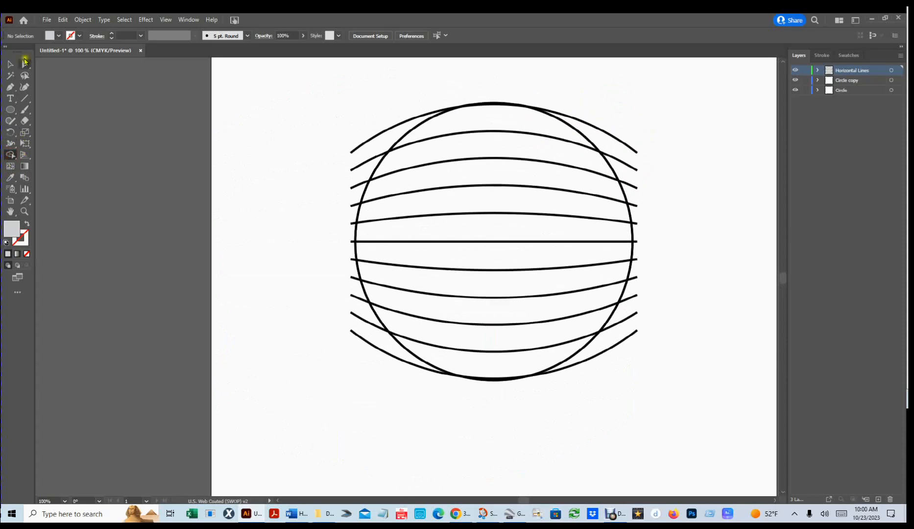
Expand the envelope distortion on the warped horizontal lines into editable paths, and deselect them
click(8, 64)
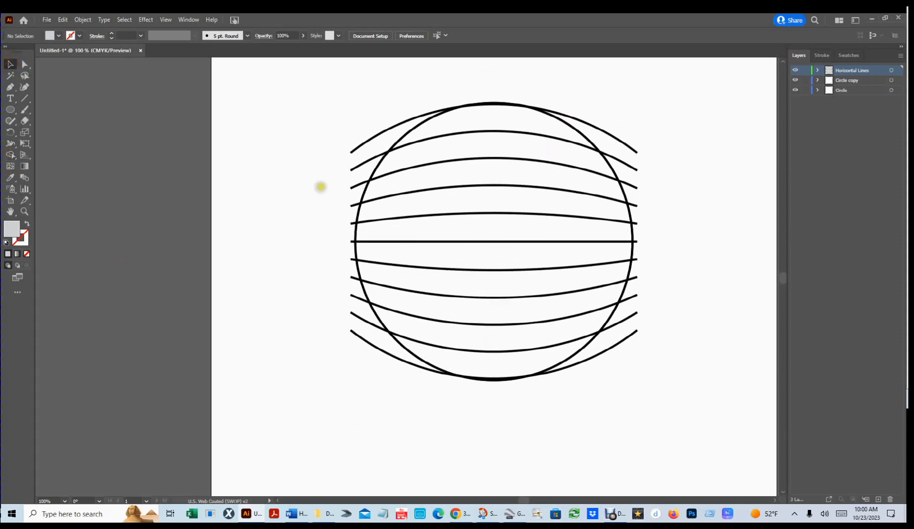
click(351, 150)
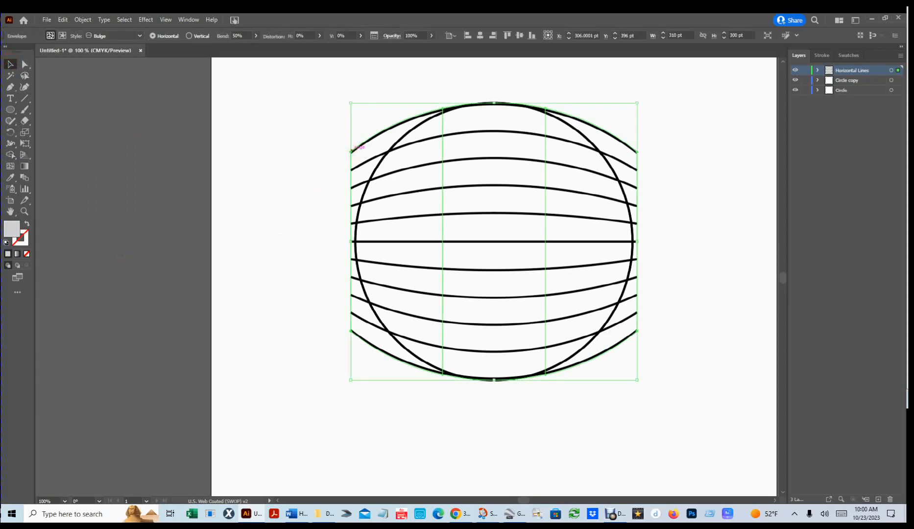
click(84, 19)
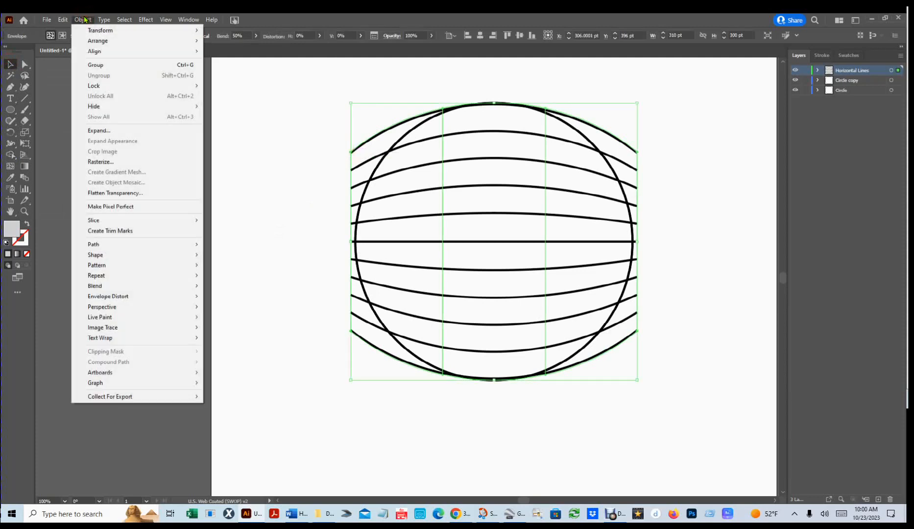
mouse_move(120, 298)
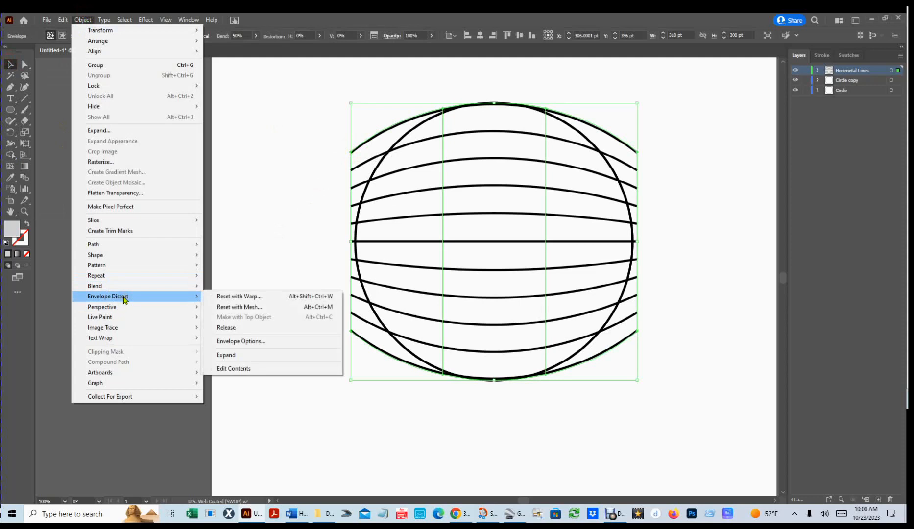
click(252, 358)
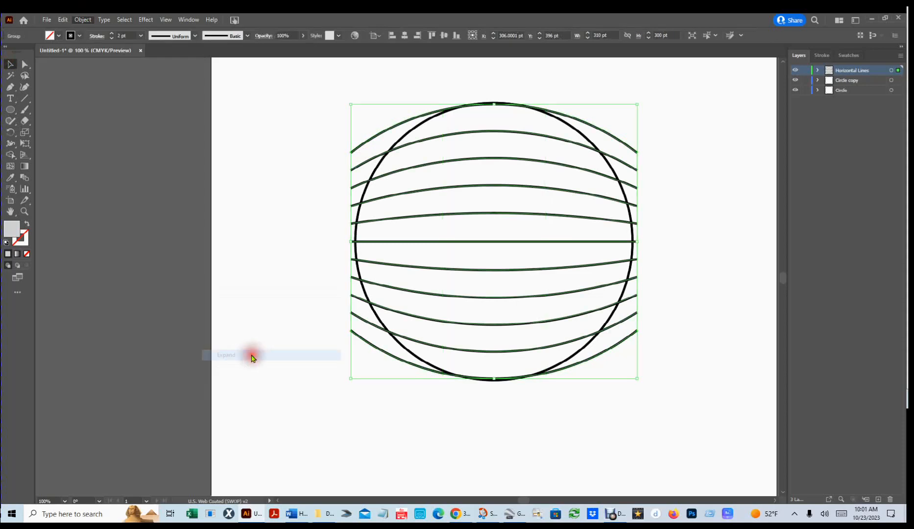
click(676, 269)
Try moving the expanded line group away from the circle, undo the move and deselect the lines
click(366, 141)
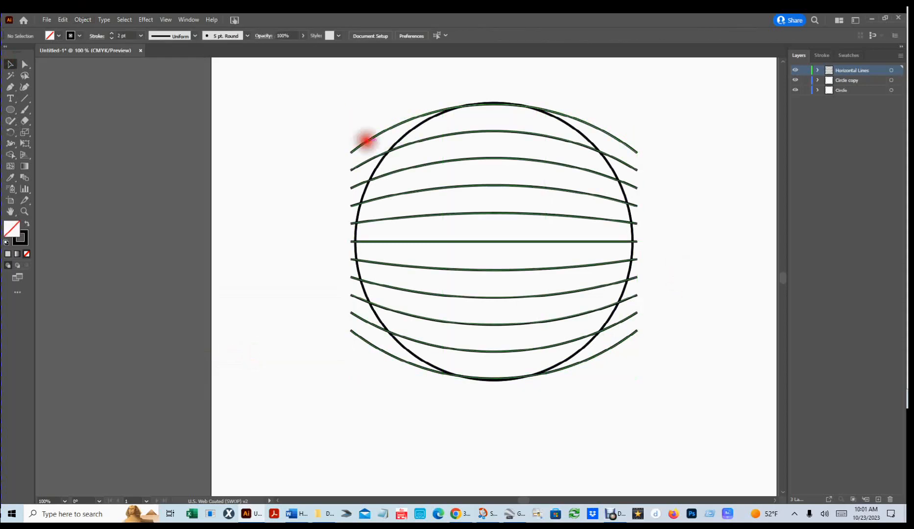
drag(367, 142, 338, 174)
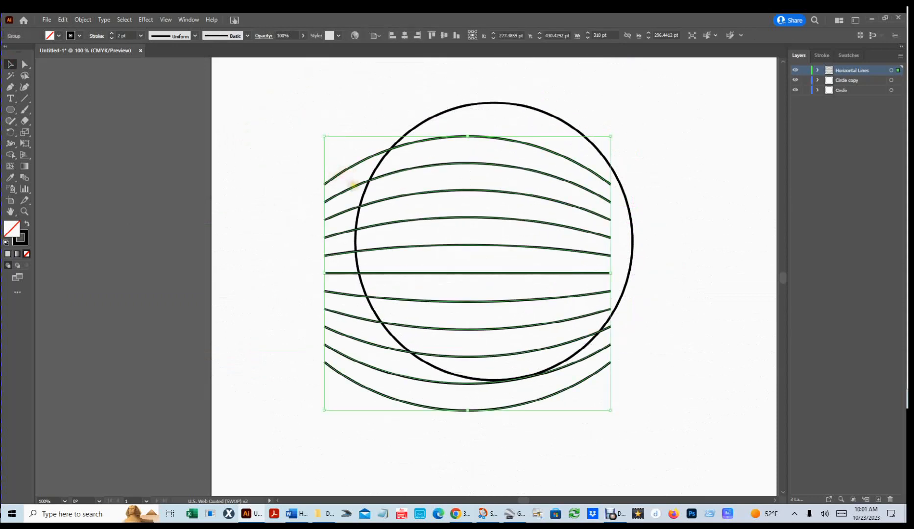
key(ctrl+z)
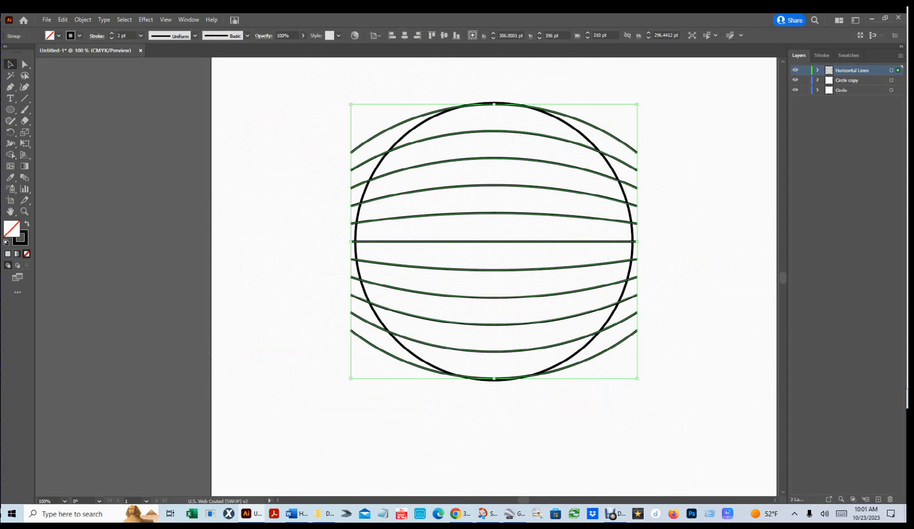
click(694, 257)
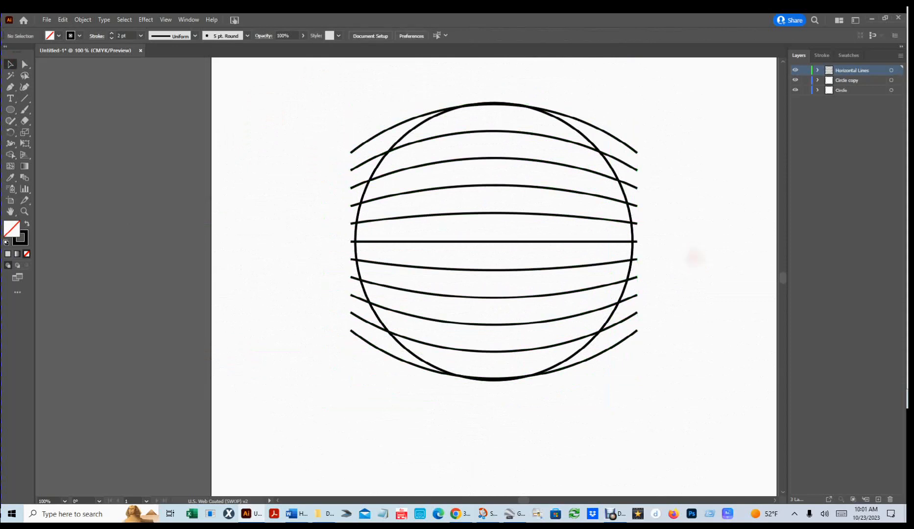
Select the lines and circles together and remove the line ends outside the circle's right edge with the Shape Builder tool
drag(287, 73, 723, 447)
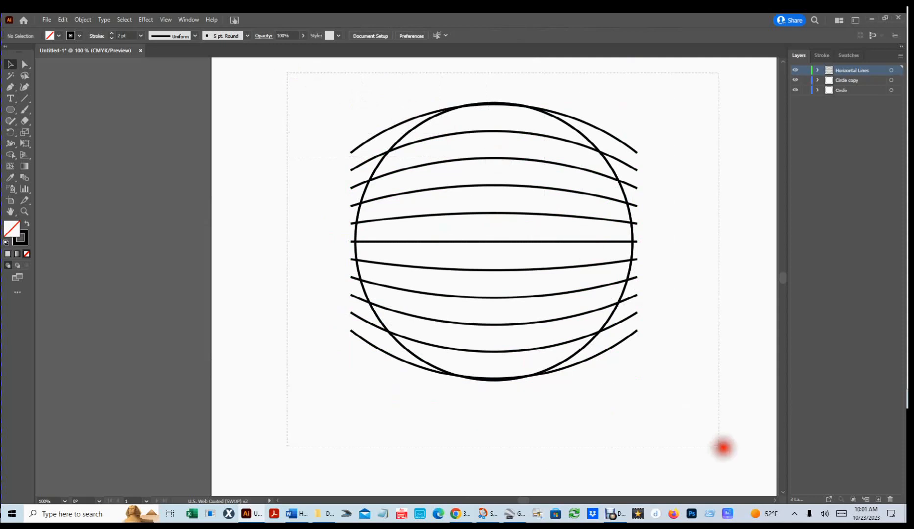
drag(723, 447, 723, 447)
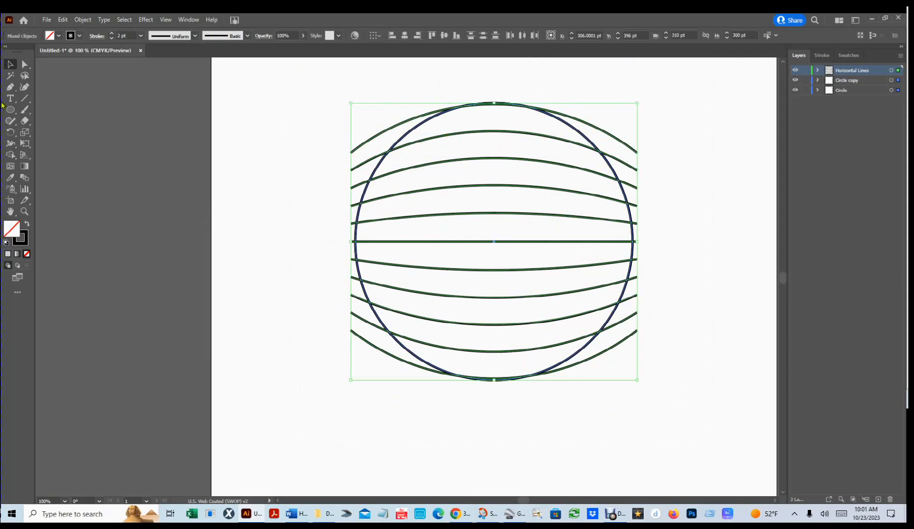
click(9, 155)
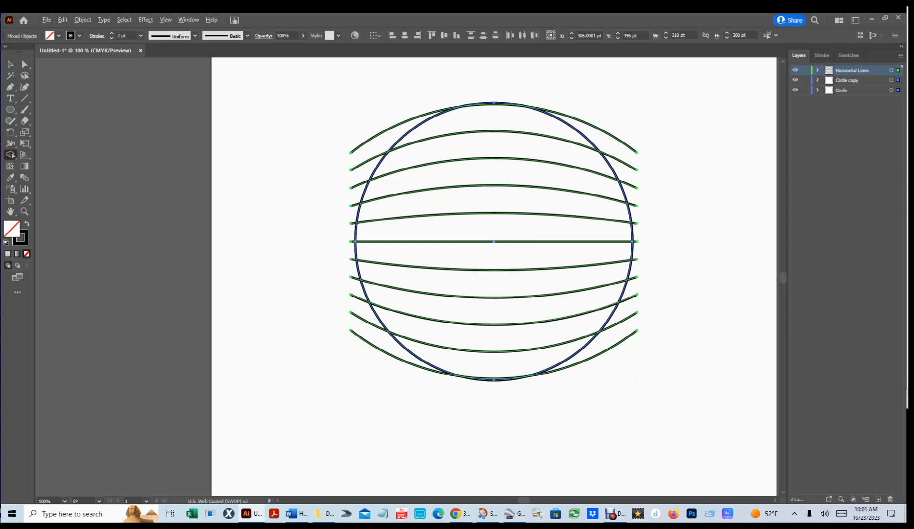
mouse_move(615, 115)
mouse_down()
mouse_move(636, 181)
mouse_move(639, 238)
mouse_move(638, 313)
mouse_move(617, 366)
mouse_up()
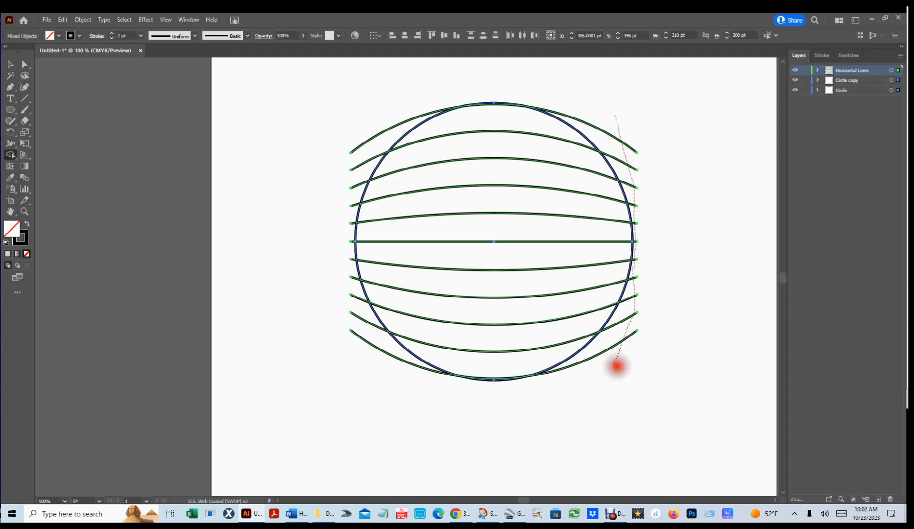
drag(617, 366, 618, 366)
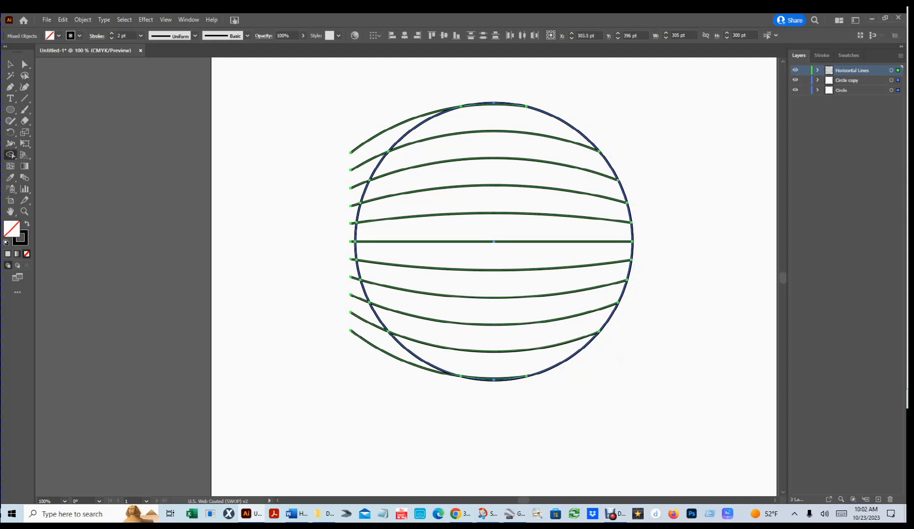
Remove all line ends outside the circle's left edge with the Shape Builder tool, and deselect the artwork
click(565, 302)
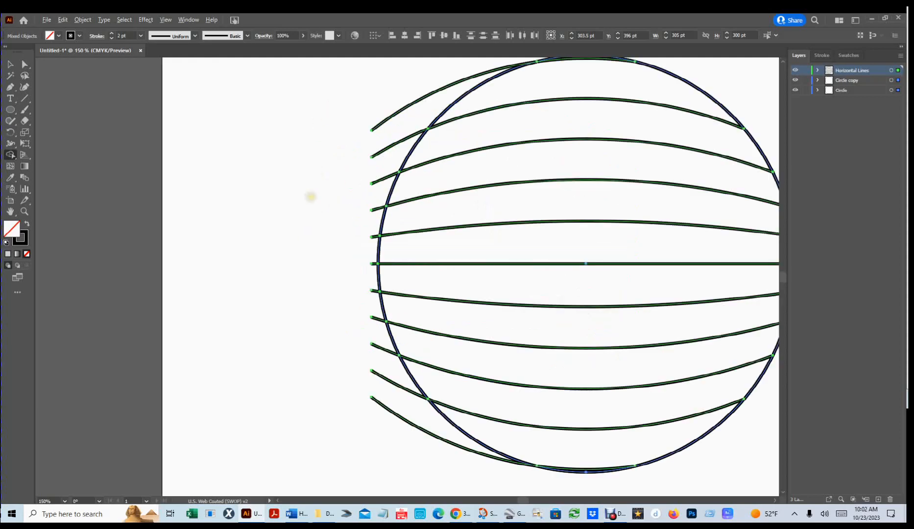
scroll(310, 196, up, 1)
mouse_move(451, 74)
mouse_down()
mouse_move(410, 123)
mouse_move(373, 220)
mouse_move(370, 323)
mouse_move(389, 424)
mouse_up()
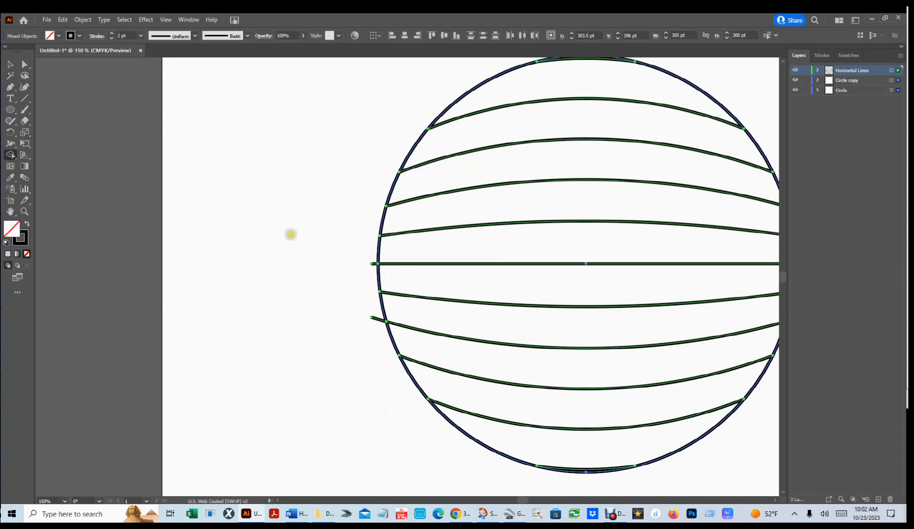
scroll(365, 296, up, 3)
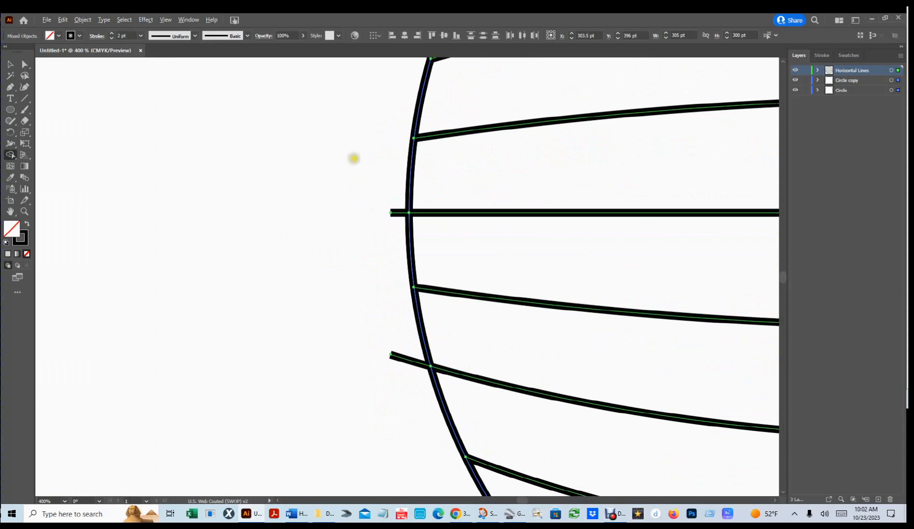
drag(397, 212, 395, 226)
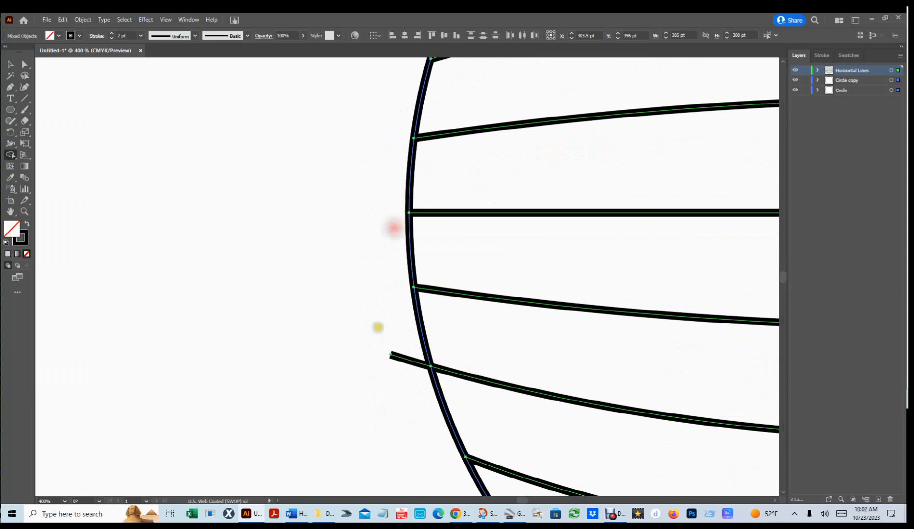
drag(398, 340, 407, 404)
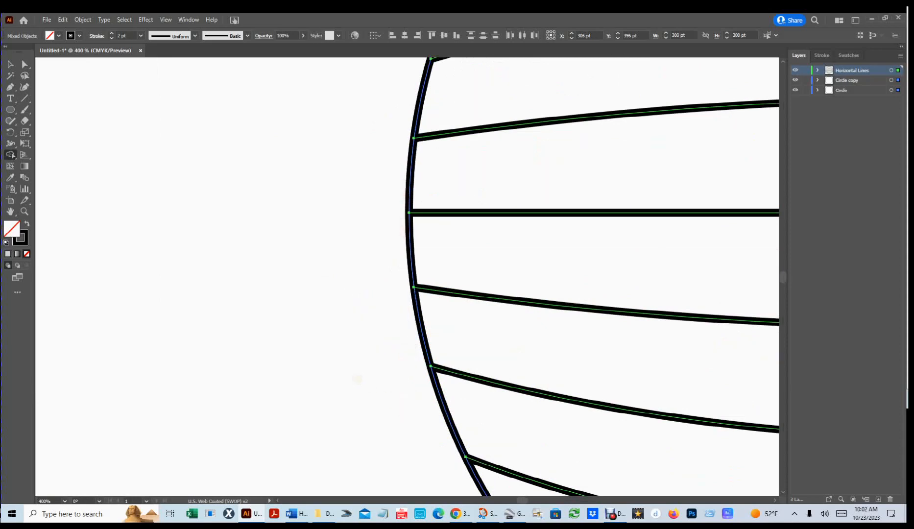
key(ctrl+0)
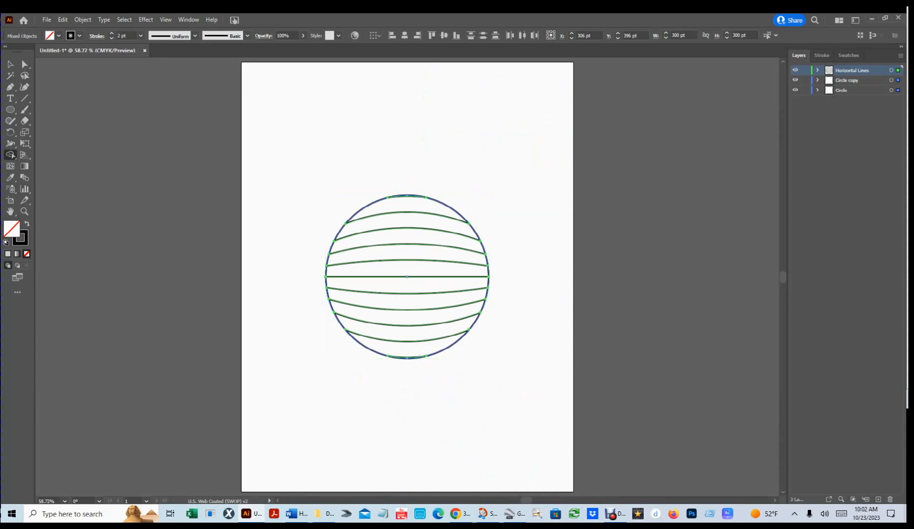
click(24, 64)
click(427, 119)
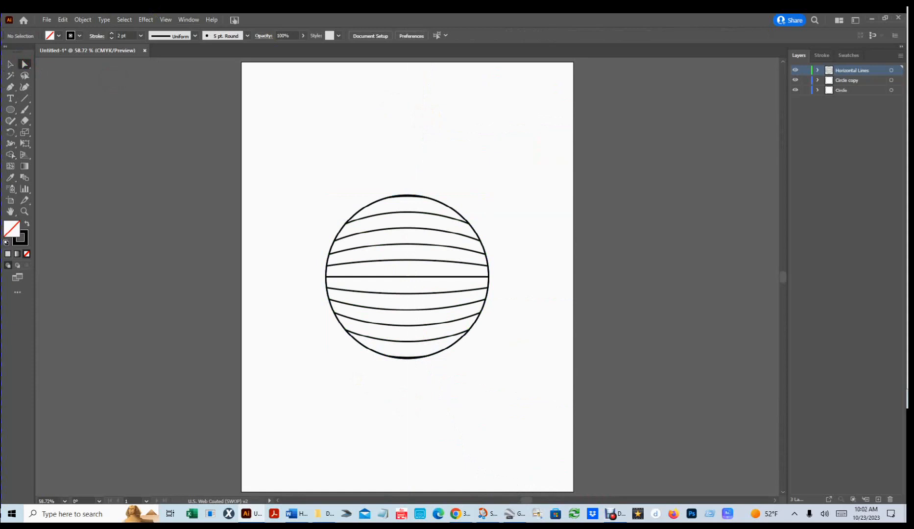
Check how the short arc at the top of the circle selects, on its own and with the line group
scroll(429, 202, up, 4)
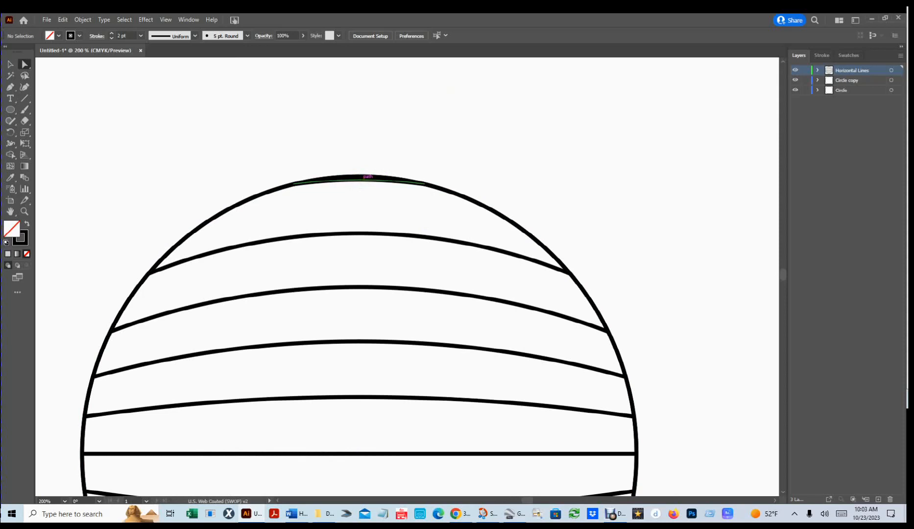
click(364, 180)
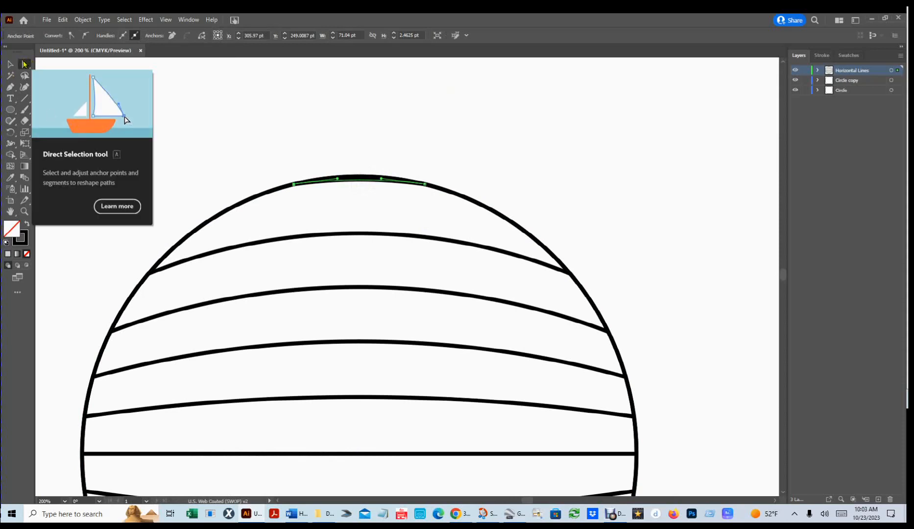
click(338, 90)
click(12, 64)
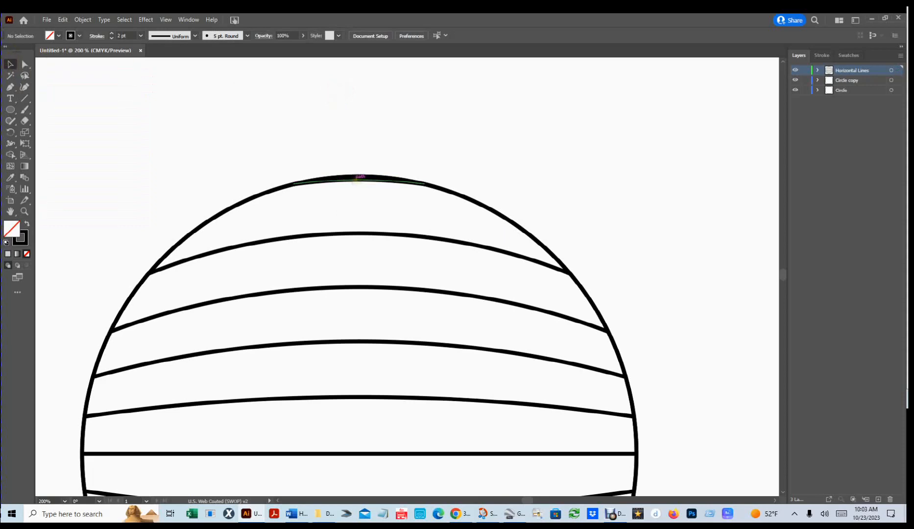
click(358, 180)
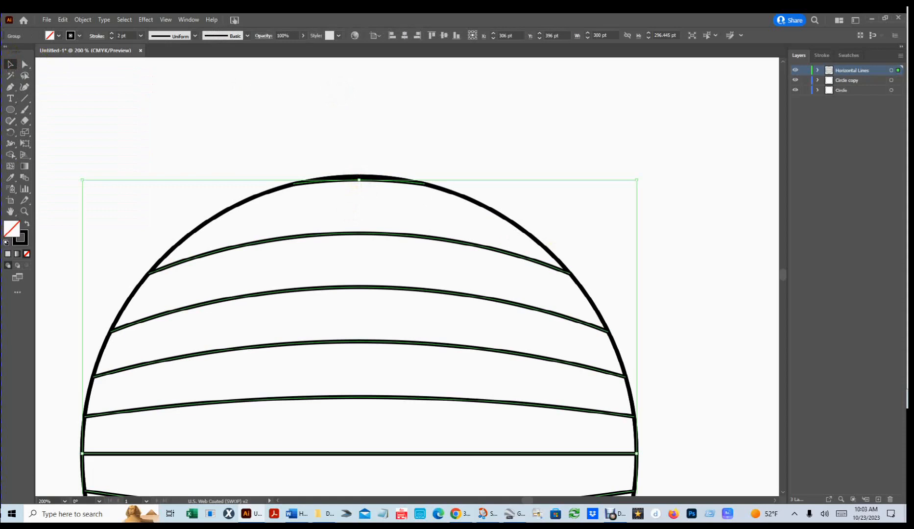
key(ctrl+0)
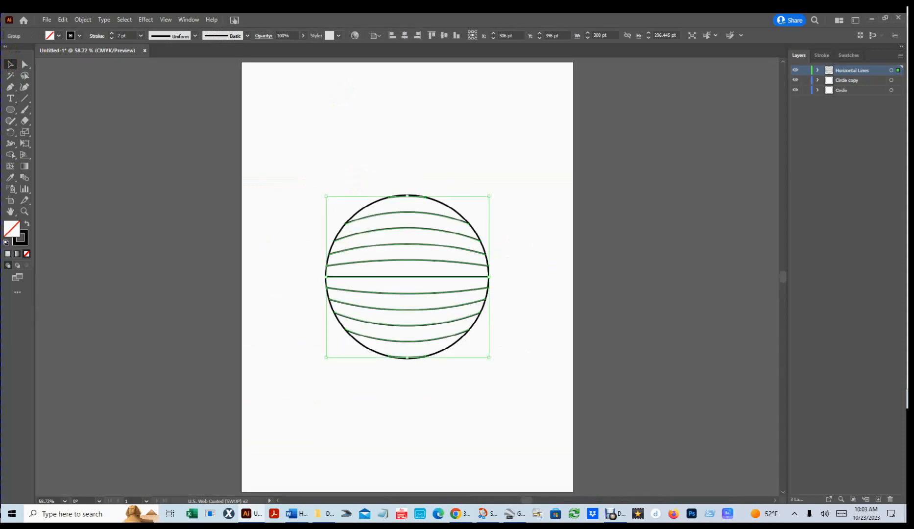
scroll(421, 232, up, 4)
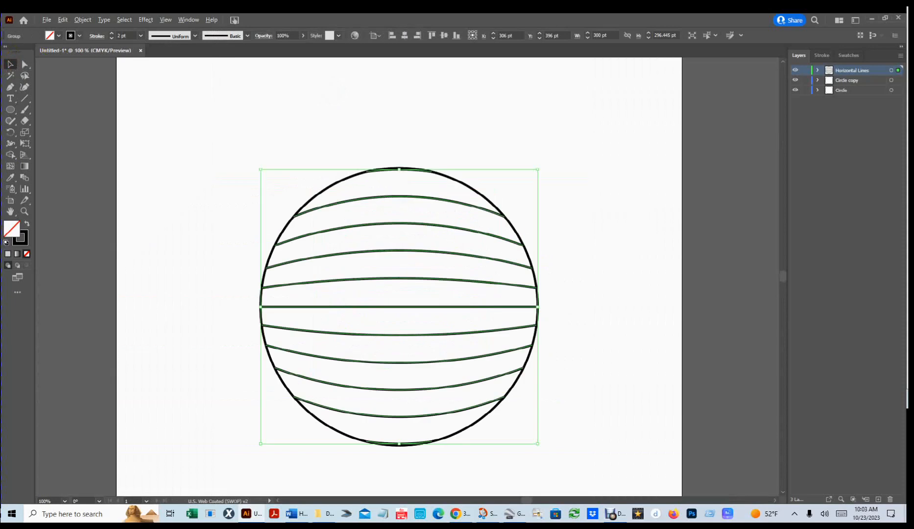
click(421, 232)
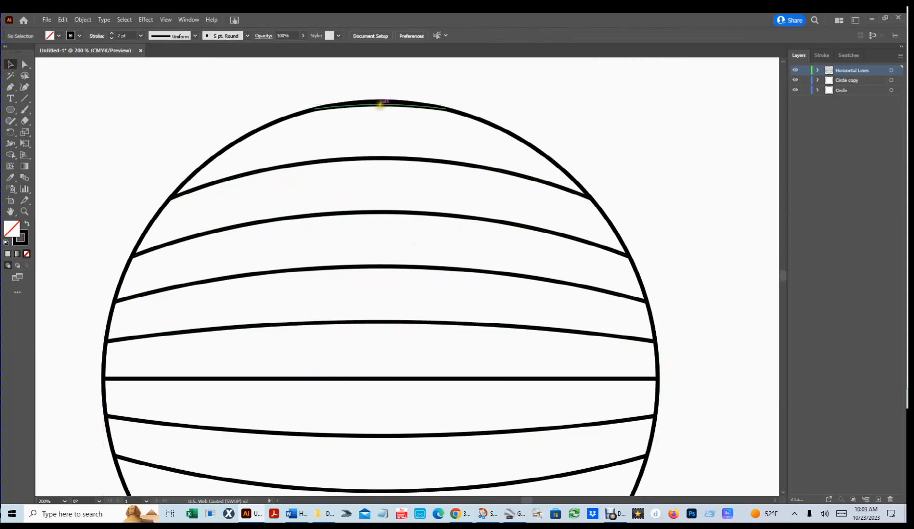
Try deleting the short top arc while it is still grouped with the other lines, and undo the deletion
click(380, 103)
key(Delete)
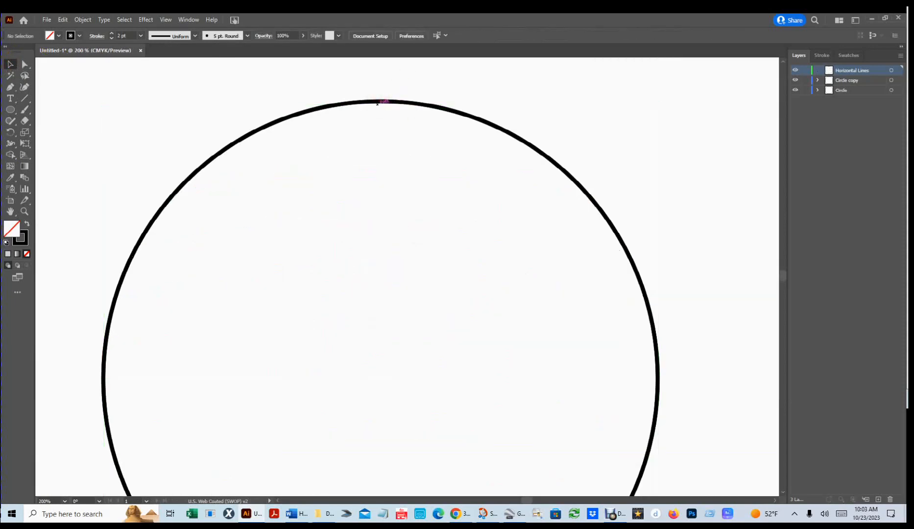
key(ctrl+z)
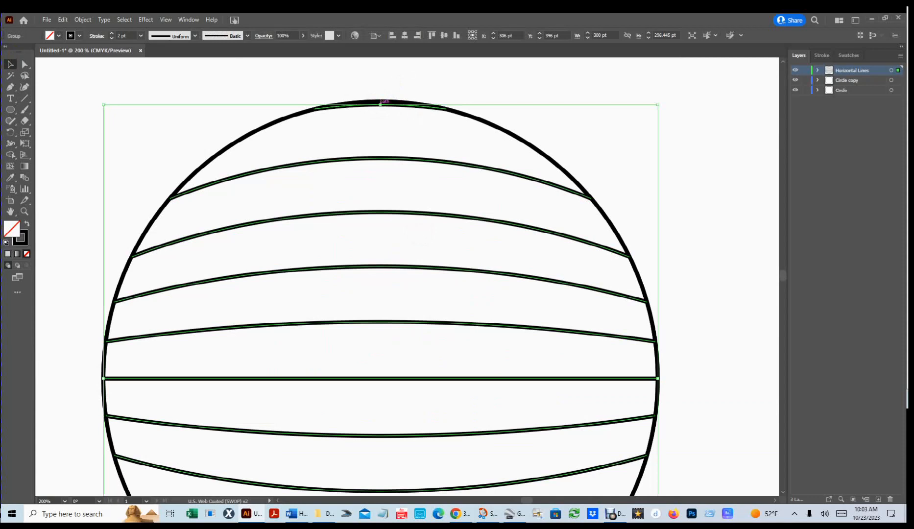
Reselect the horizontal line group and ungroup it
click(296, 80)
click(378, 103)
click(83, 18)
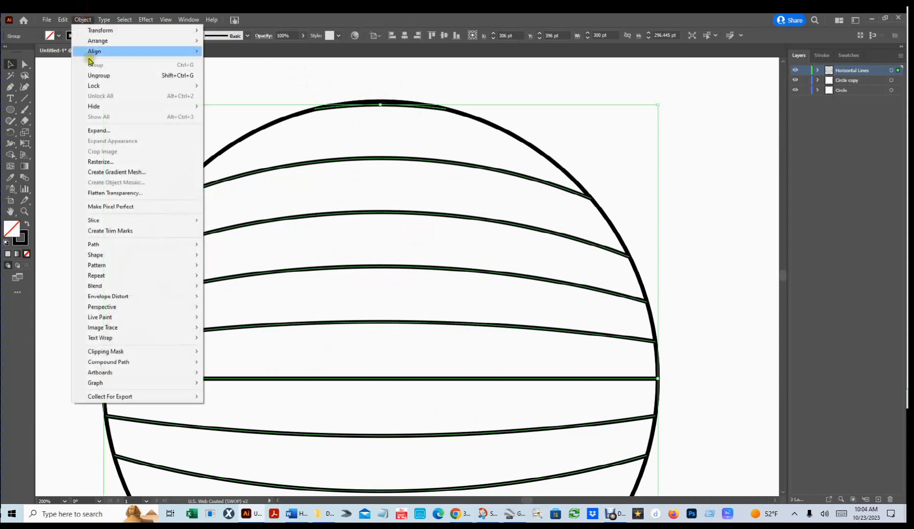
click(129, 79)
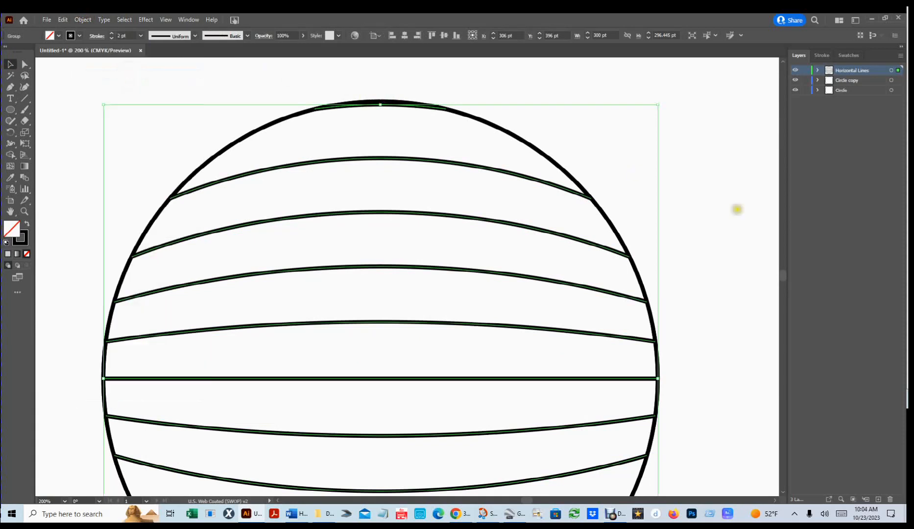
Select the horizontal lines group inside the circle again, ungroup it once more and deselect the artwork
click(711, 201)
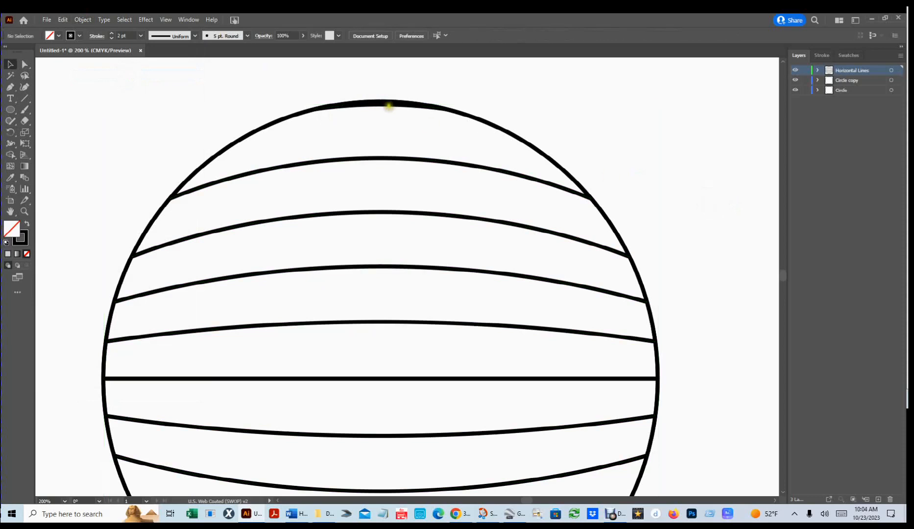
click(386, 103)
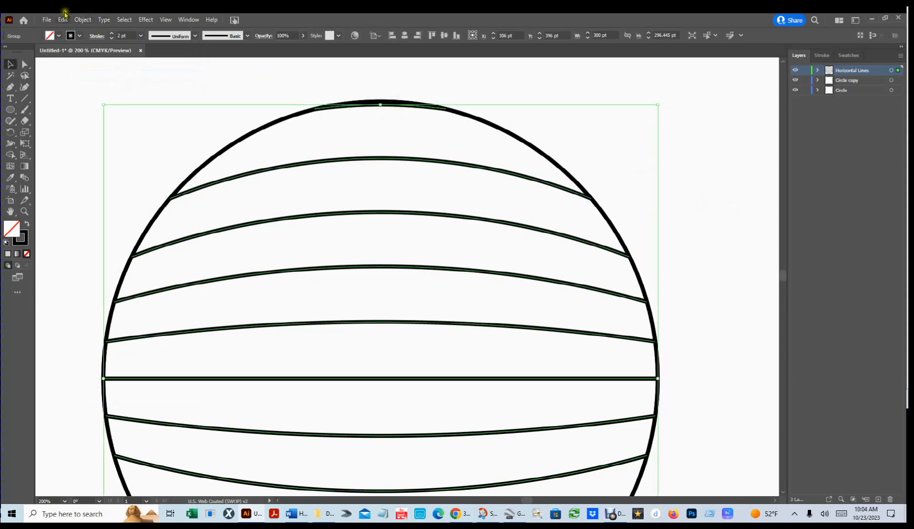
click(83, 20)
click(123, 75)
click(514, 139)
Delete the short line arcs at the very top and very bottom of the circle
click(386, 102)
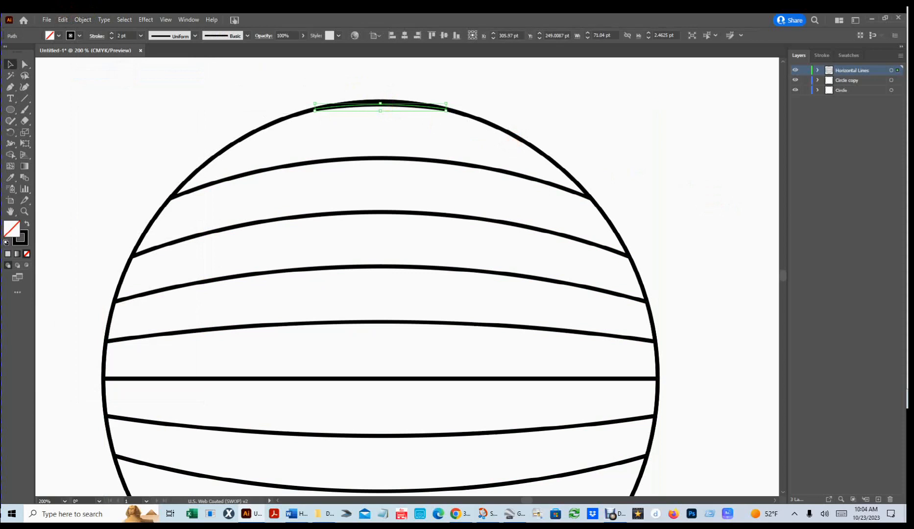
key(Delete)
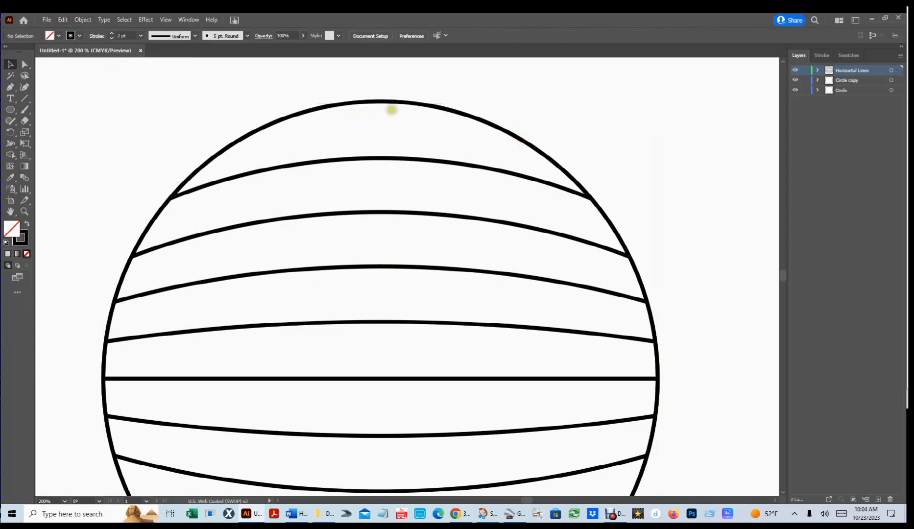
scroll(436, 167, down, 5)
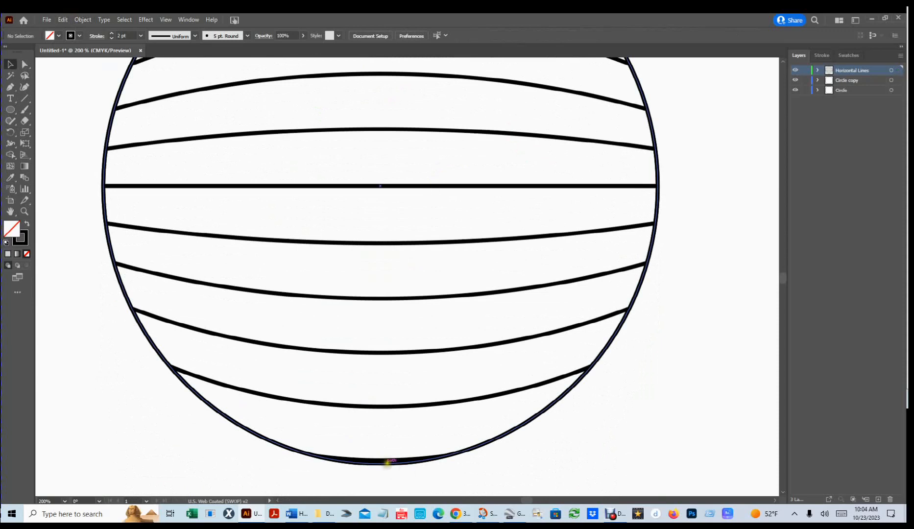
click(387, 461)
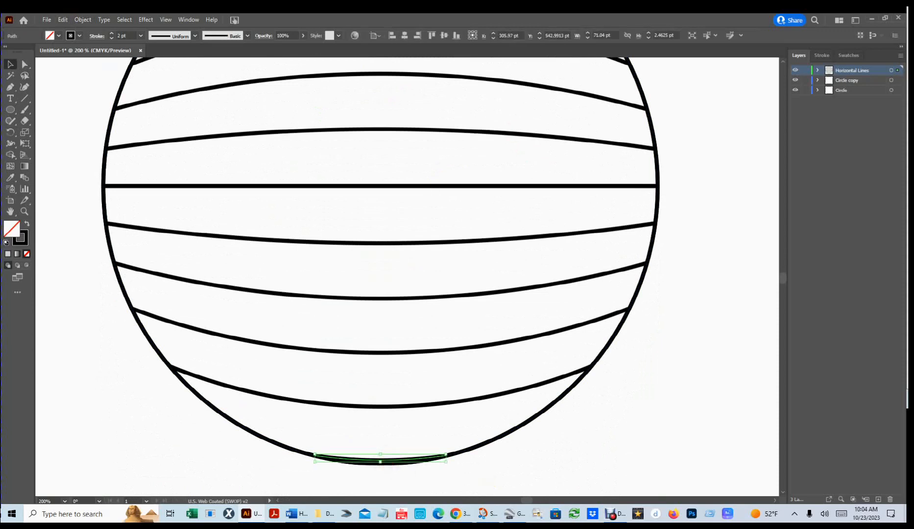
key(Delete)
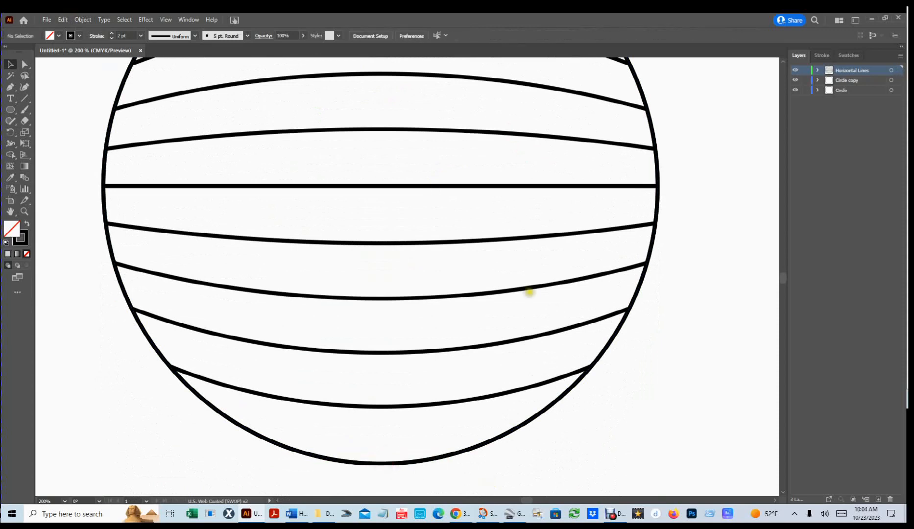
key(ctrl+0)
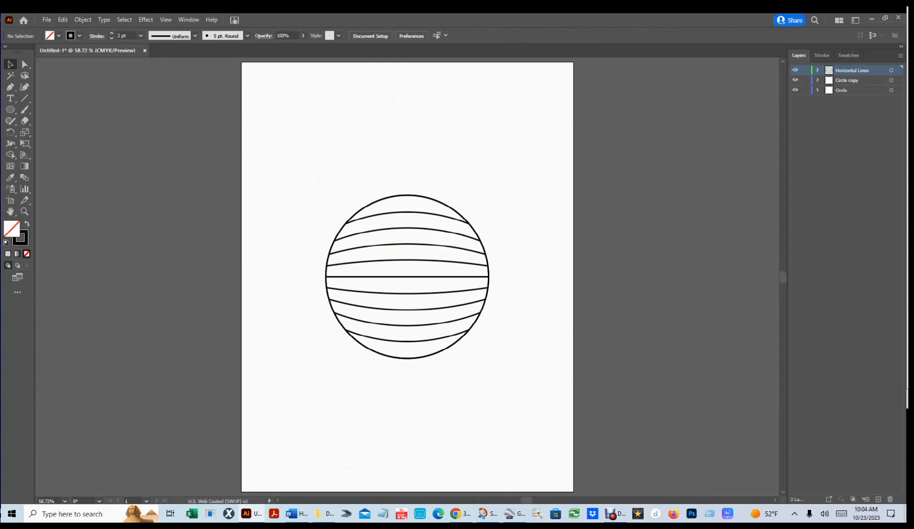
key(ctrl+1)
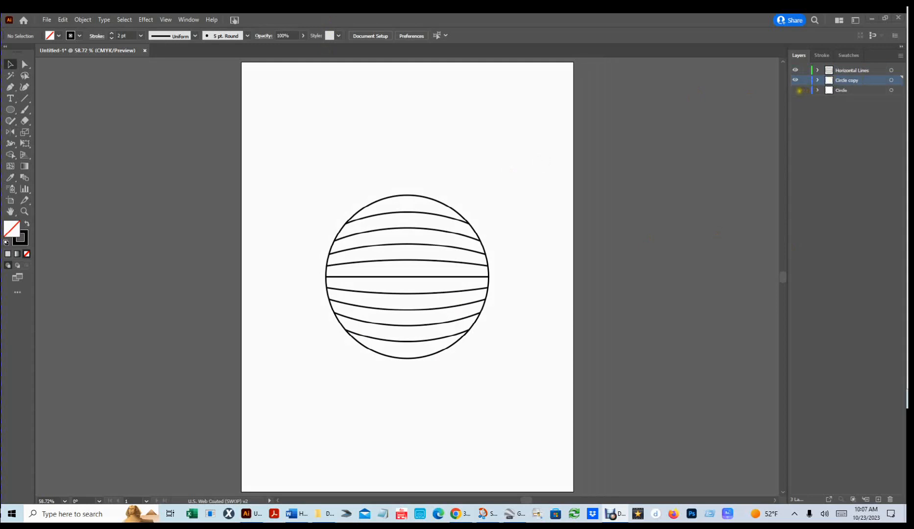
Hide the Horizontal Lines and Circle copy layers, leaving the Circle layer visible and active
click(795, 90)
click(796, 80)
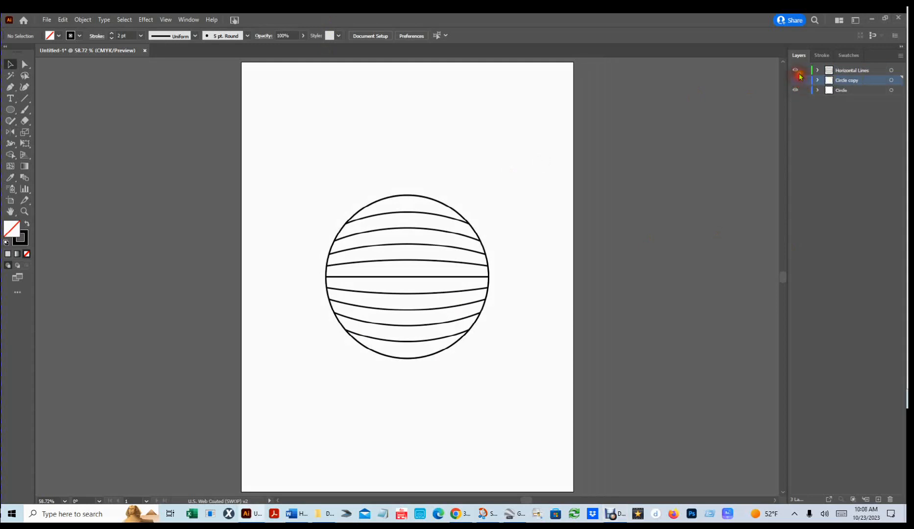
click(796, 70)
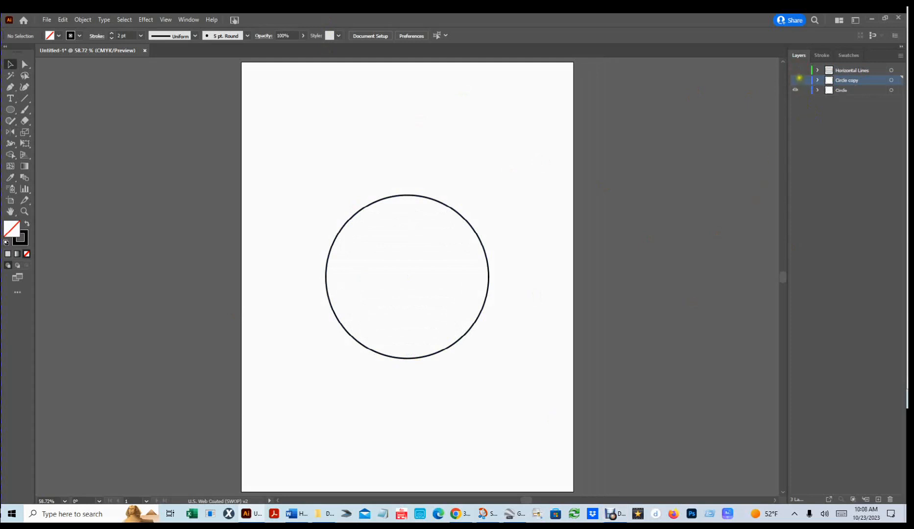
click(796, 80)
click(796, 89)
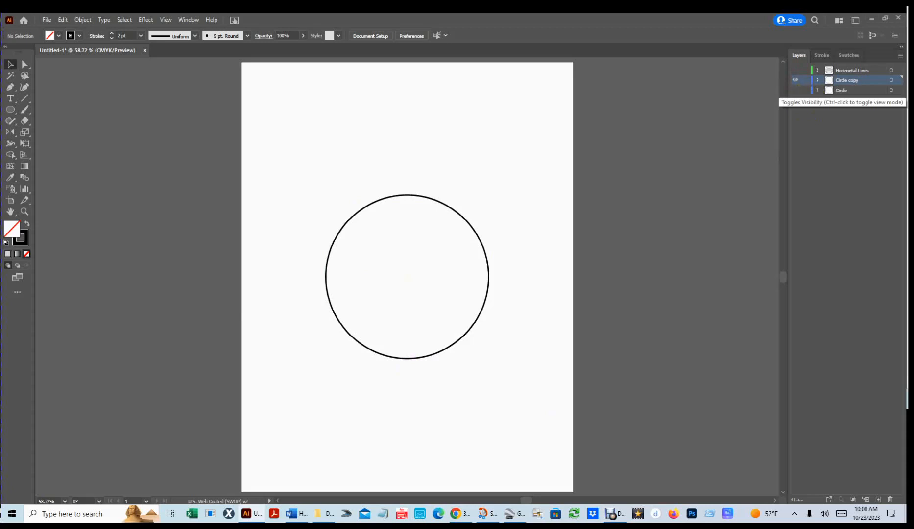
click(847, 90)
click(800, 90)
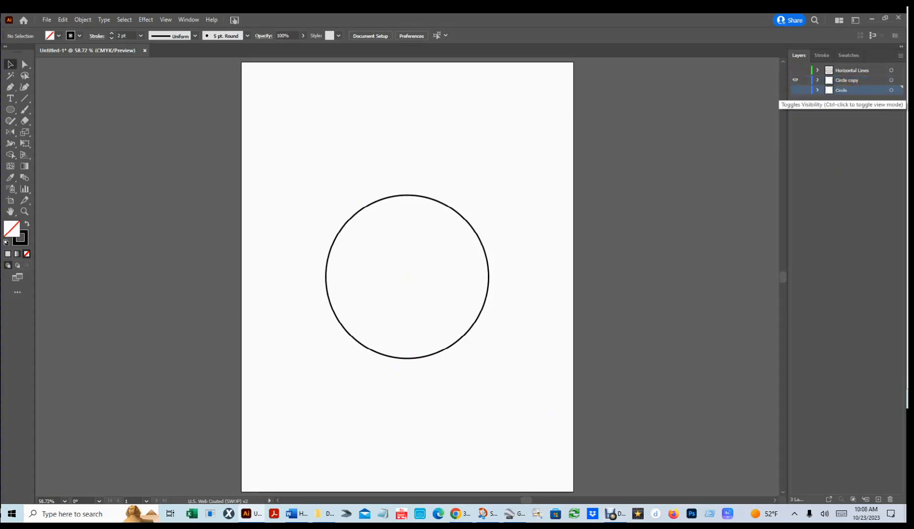
click(800, 88)
click(801, 79)
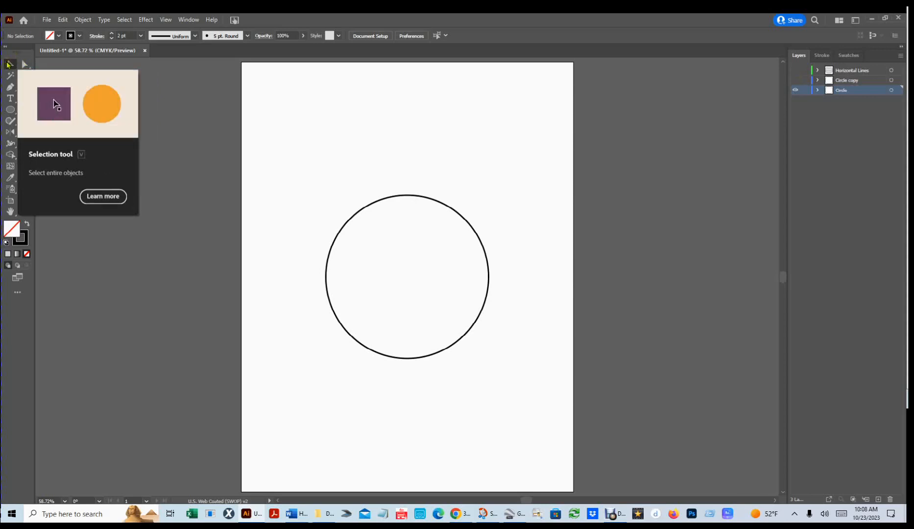
Delete the circle's right anchor point with the Direct Selection tool to leave the left half, and return to the Selection tool
click(26, 64)
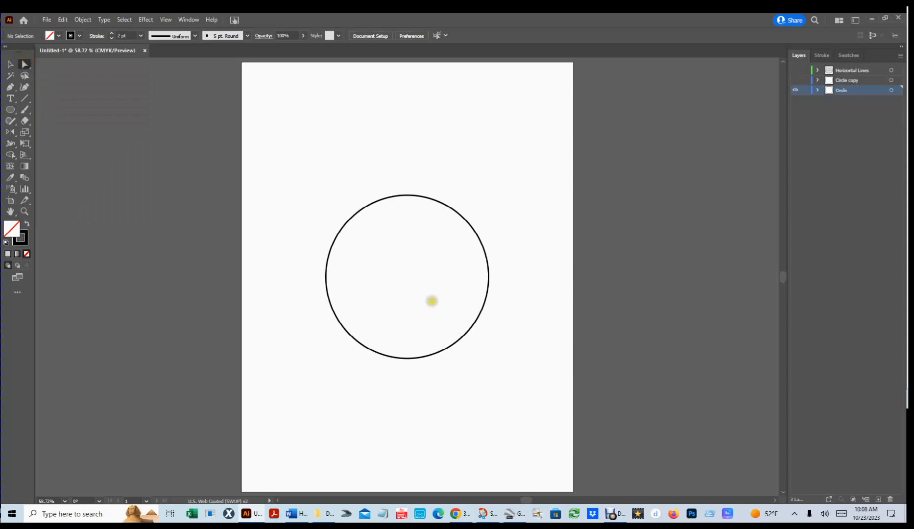
click(489, 275)
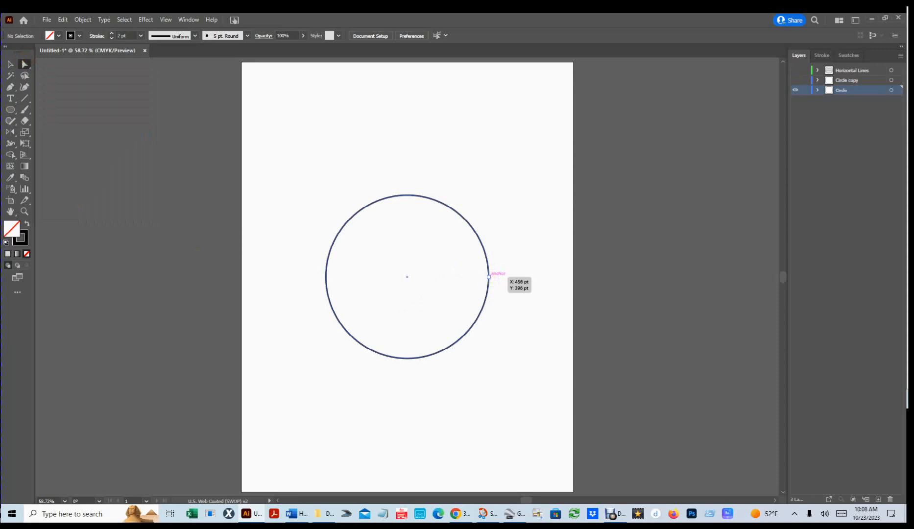
click(490, 277)
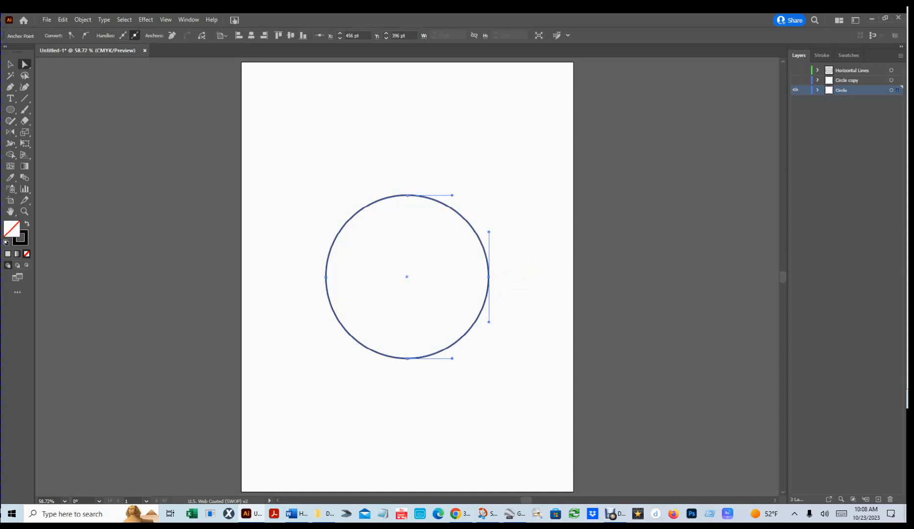
key(Delete)
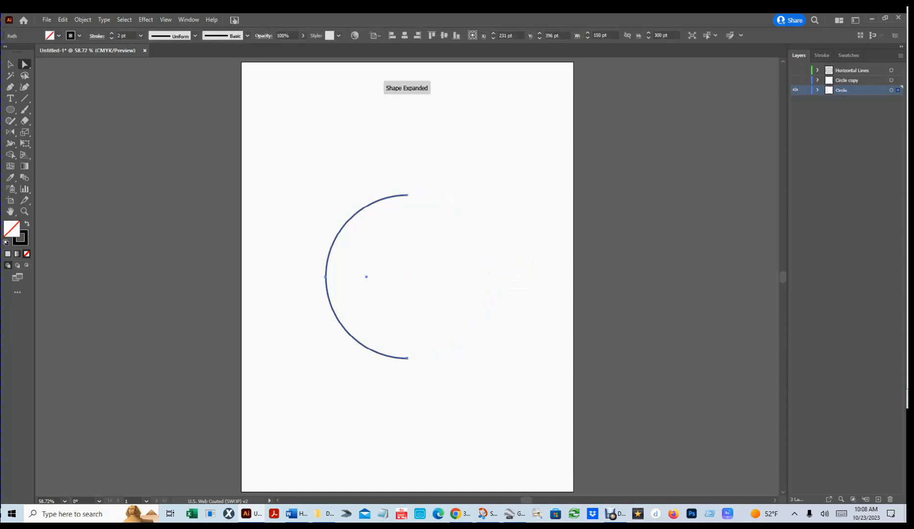
click(9, 64)
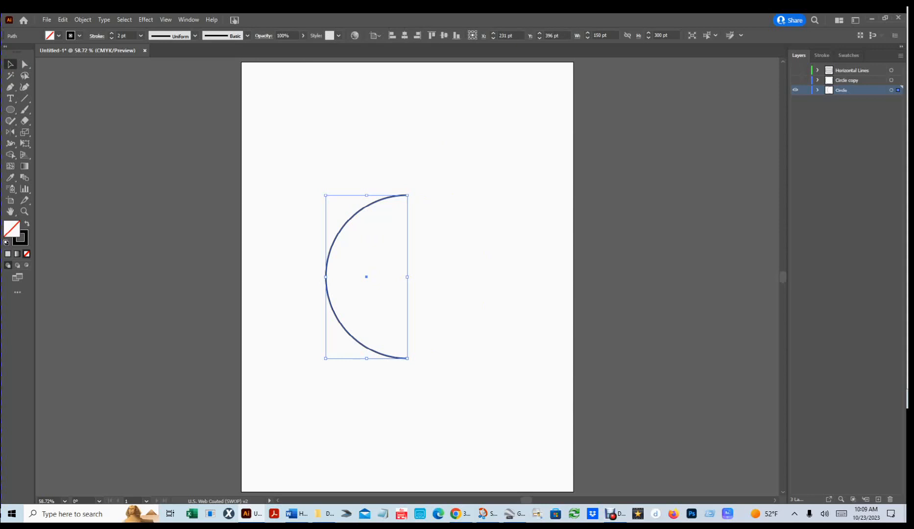
Toggle the half circle's bounding box off and on, and place a duplicate of the half circle exactly on top
key(ctrl+shift+b)
key(ctrl+shift+b)
key(ctrl+shift+b)
key(ctrl+shift+b)
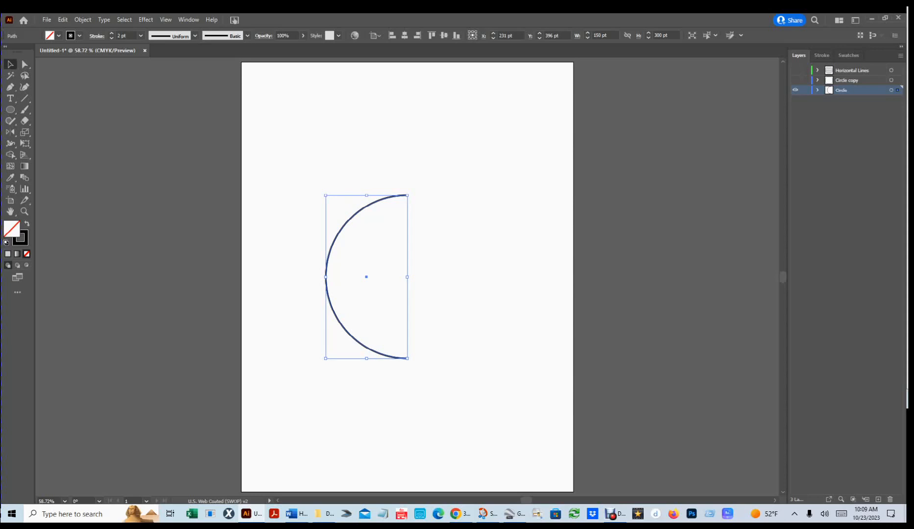
Open the Reflect options for the duplicated half circle, compare the axis choices and set the axis to Vertical
click(11, 131)
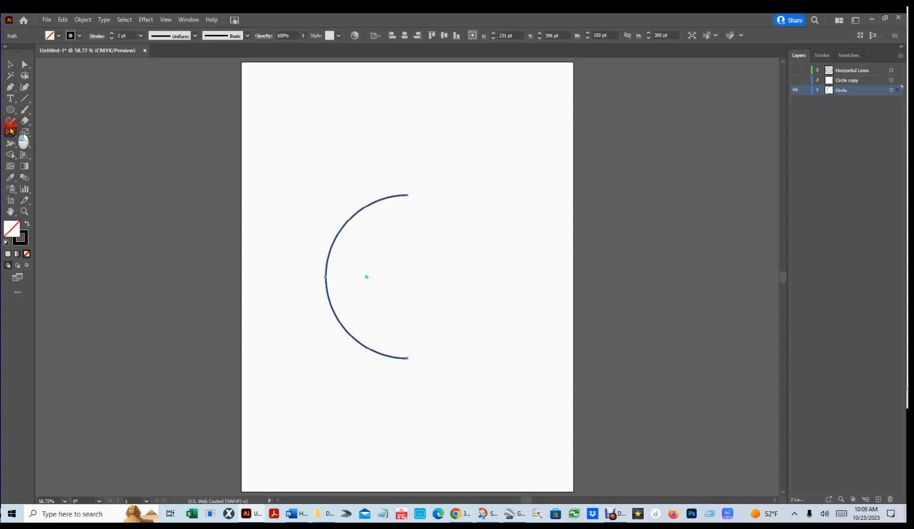
click(56, 131)
click(9, 131)
drag(8, 131, 60, 145)
double_click(10, 132)
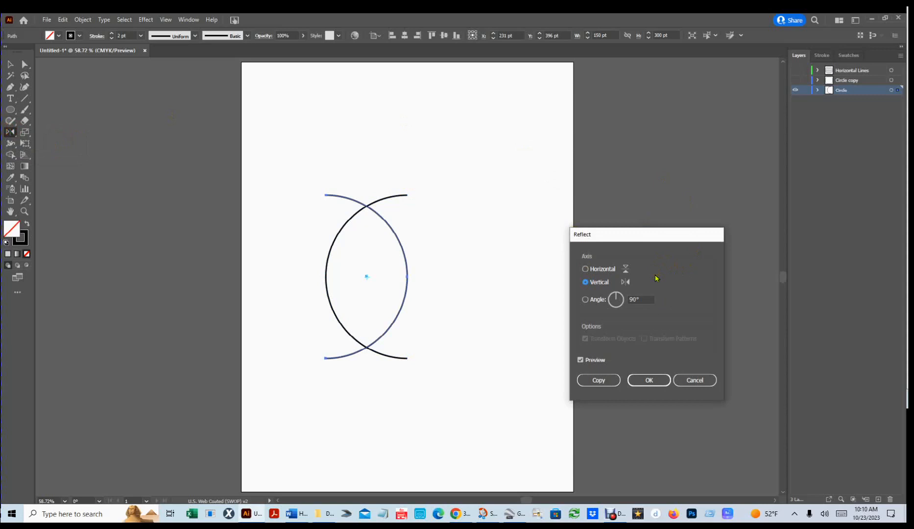
click(585, 269)
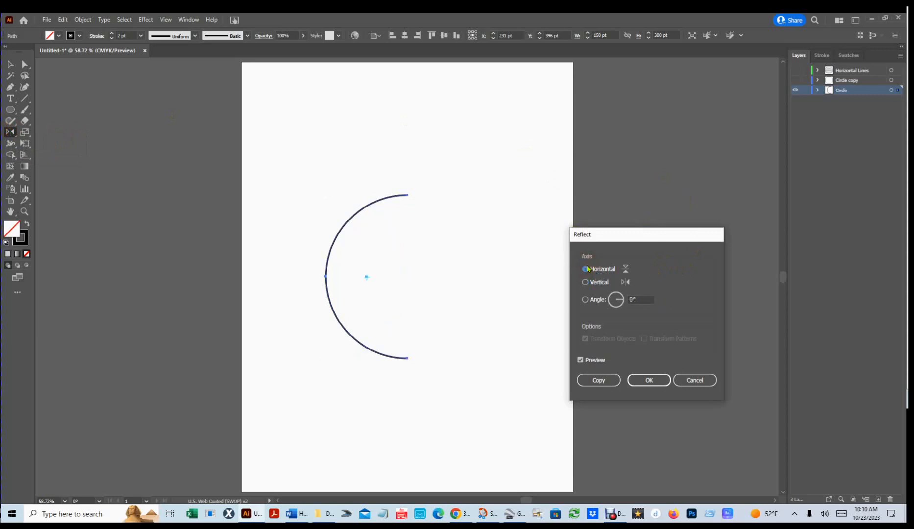
click(587, 268)
click(586, 300)
click(587, 282)
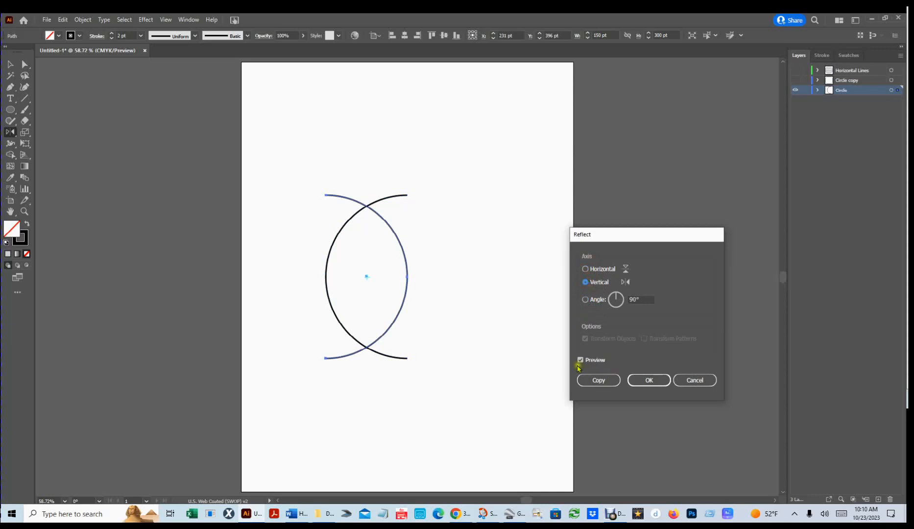
Compare the vertical reflection with its preview off and on, and apply it to the duplicated half circle
click(581, 361)
click(581, 361)
click(581, 361)
click(581, 361)
click(653, 382)
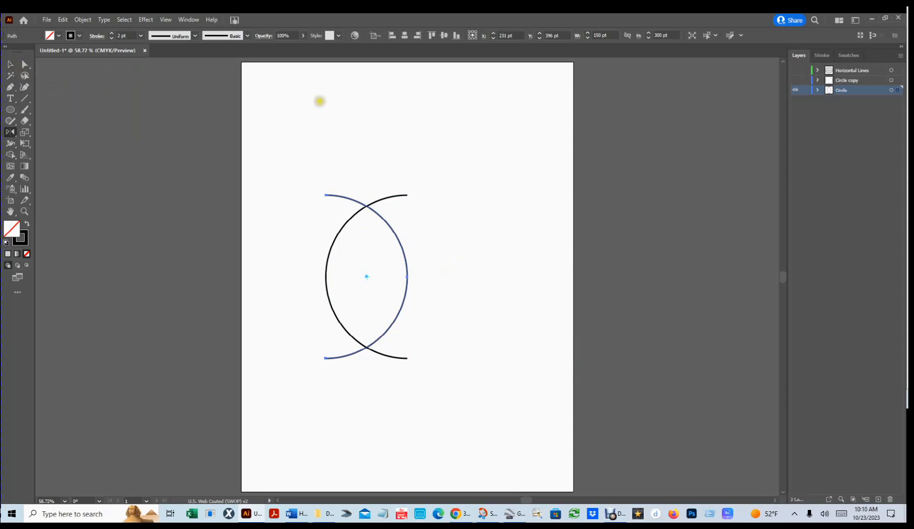
Move the reflected half circle 150 pt to the right so both halves meet as a full circle, and deselect it
click(10, 65)
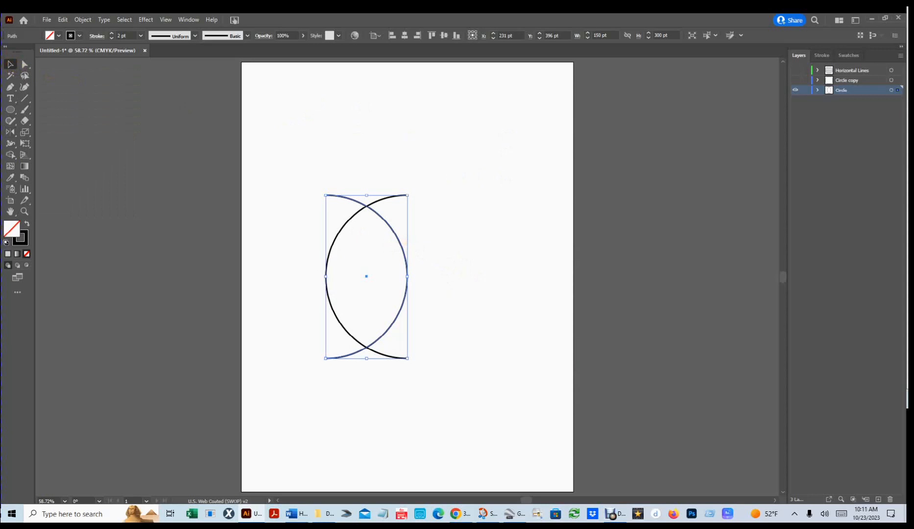
click(401, 239)
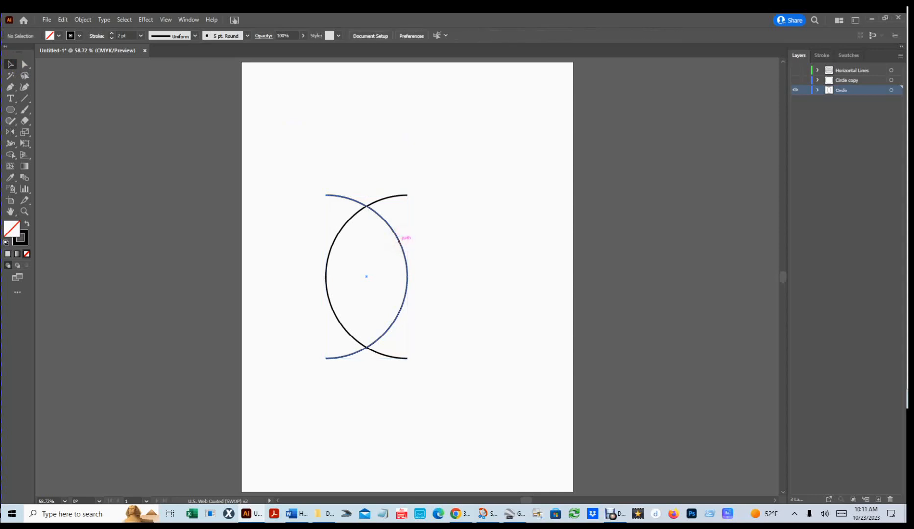
click(401, 239)
drag(401, 239, 483, 250)
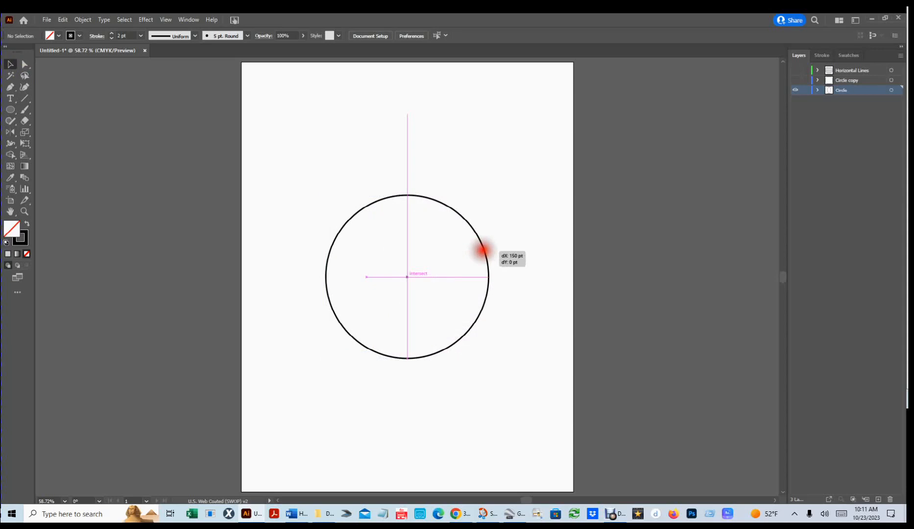
drag(483, 250, 483, 250)
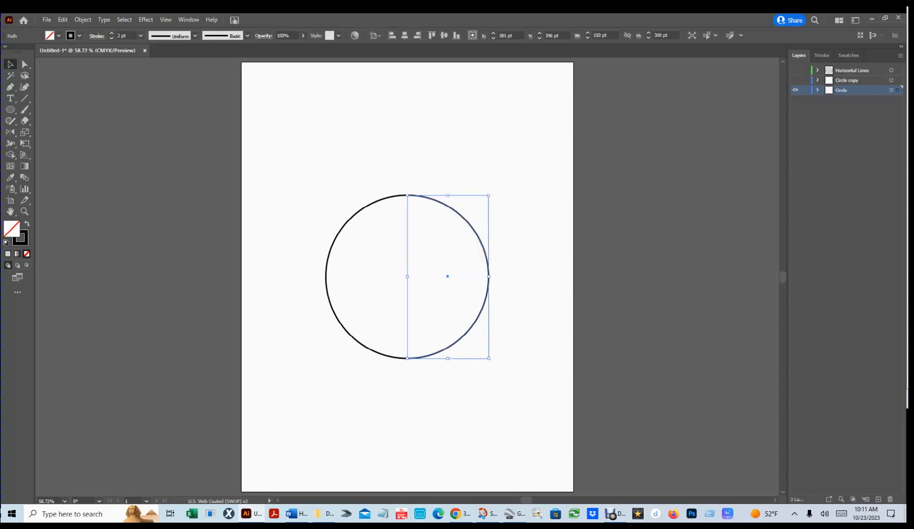
click(543, 227)
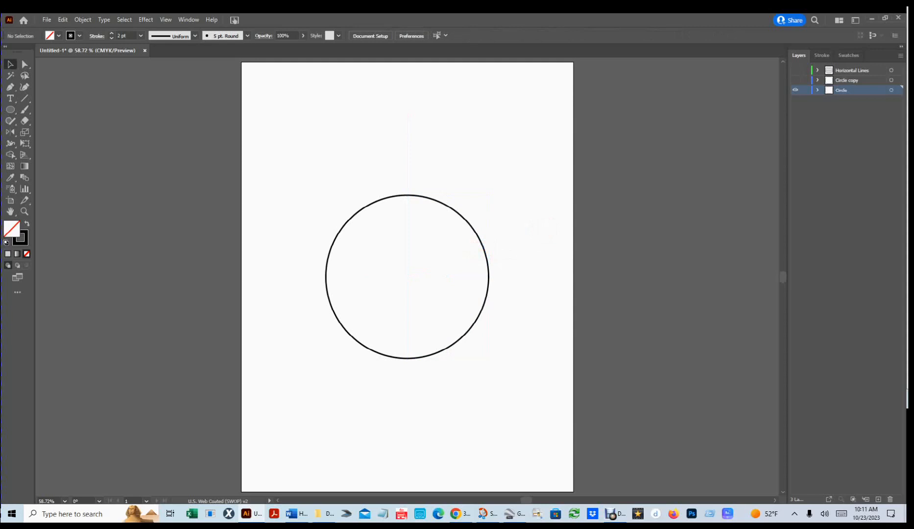
Select both half circles and set their fill to the white swatch
drag(287, 141, 531, 406)
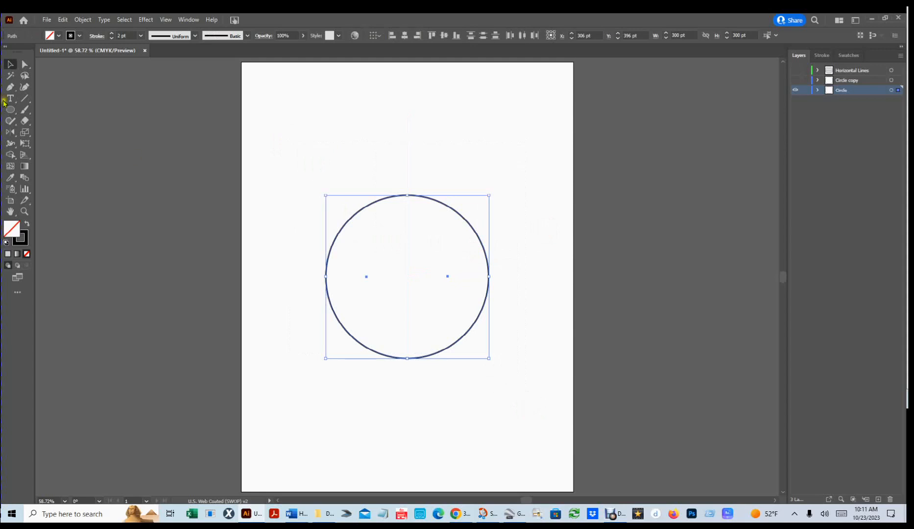
click(14, 225)
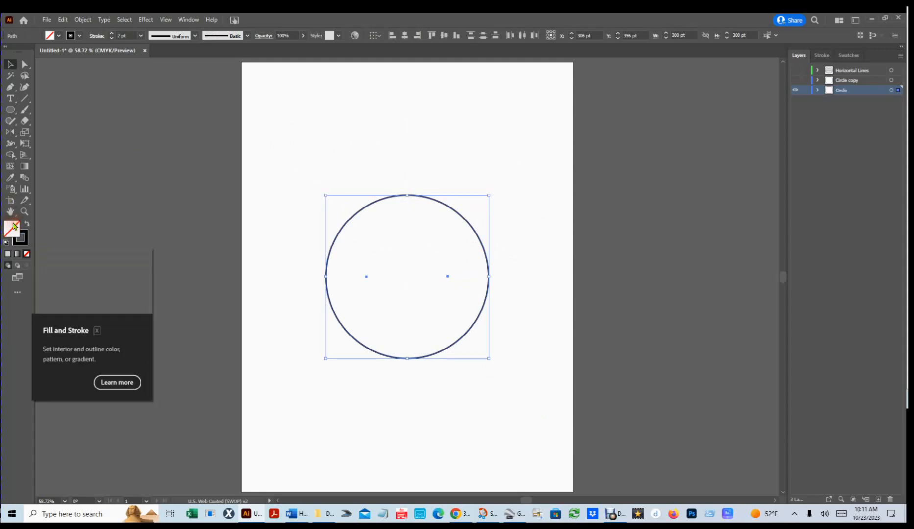
click(13, 226)
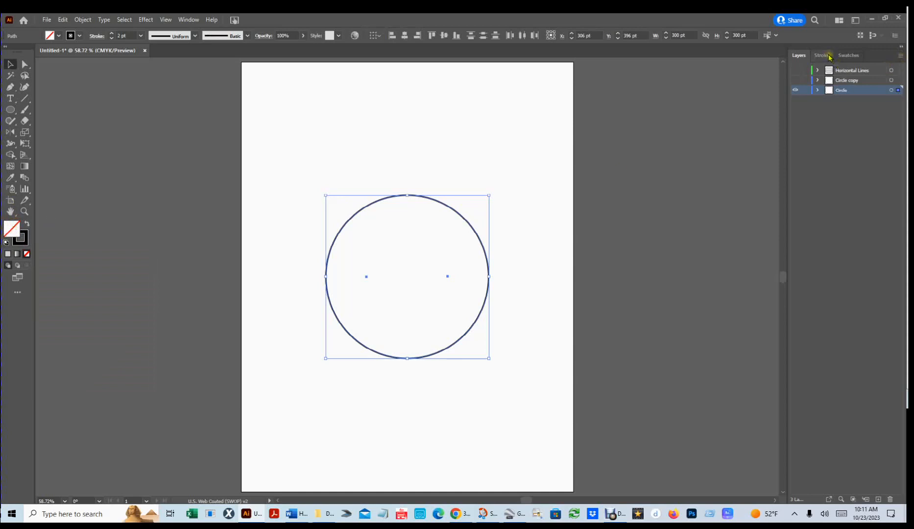
click(855, 55)
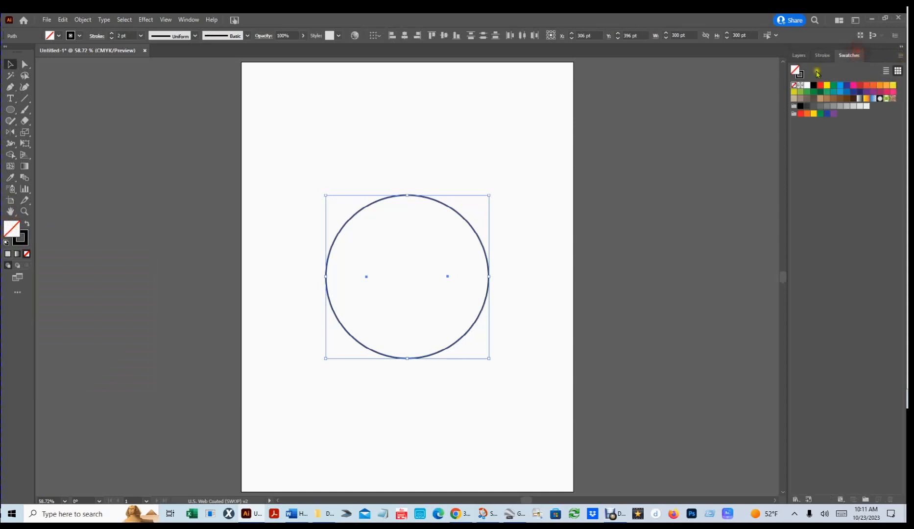
click(796, 69)
click(808, 84)
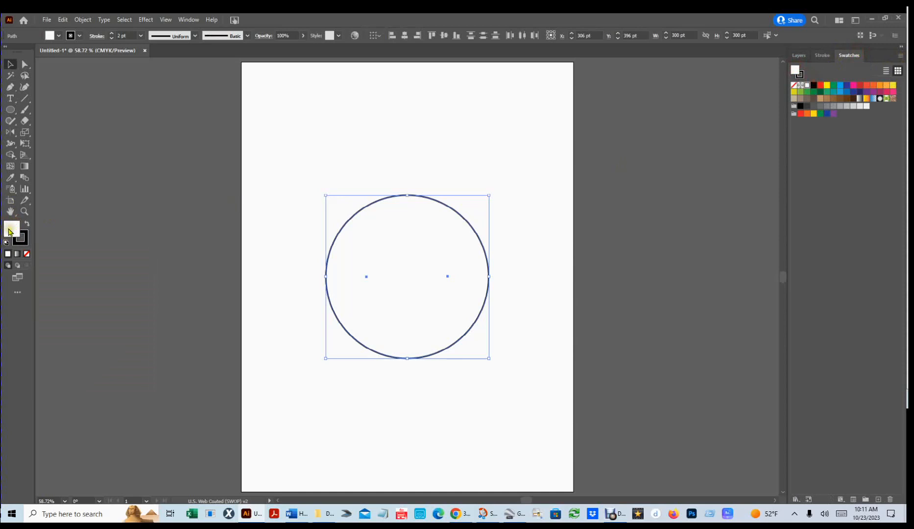
Remove the fill from both half circles and set the blend options to 9 specified steps with page-aligned orientation
click(11, 229)
click(27, 254)
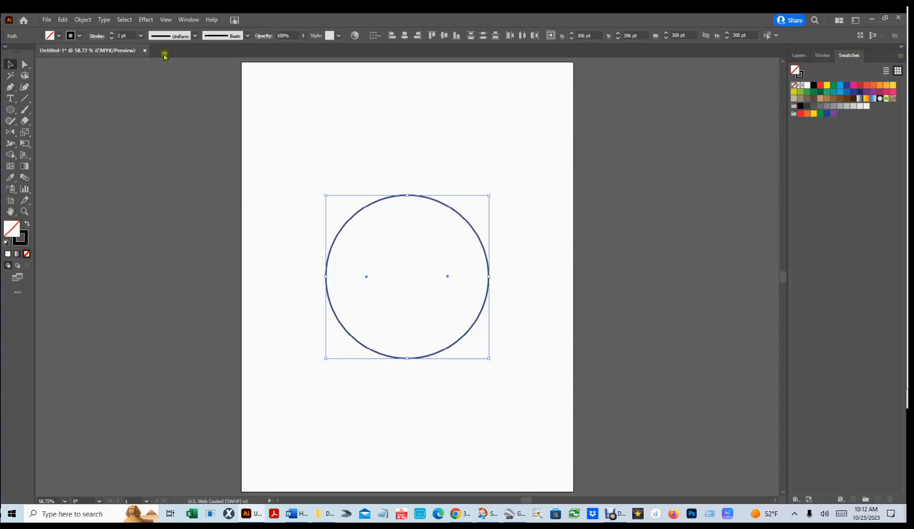
click(82, 19)
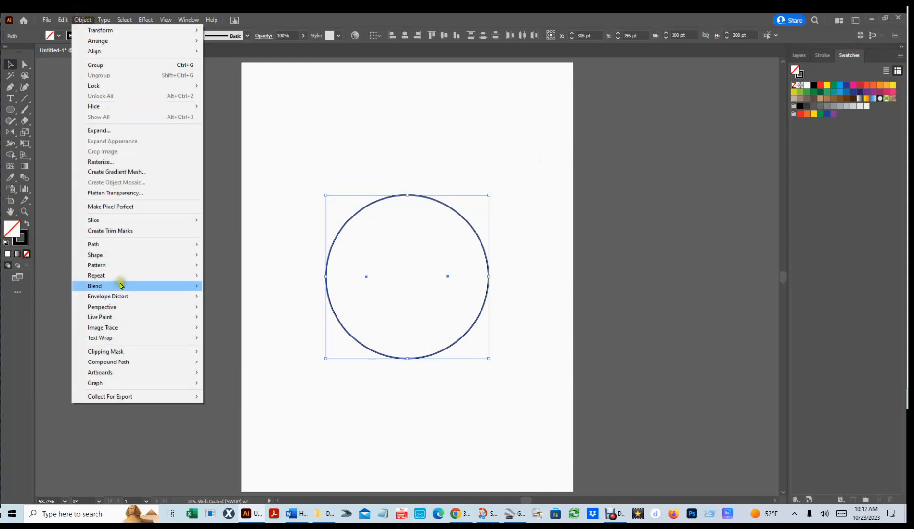
mouse_move(122, 286)
click(256, 310)
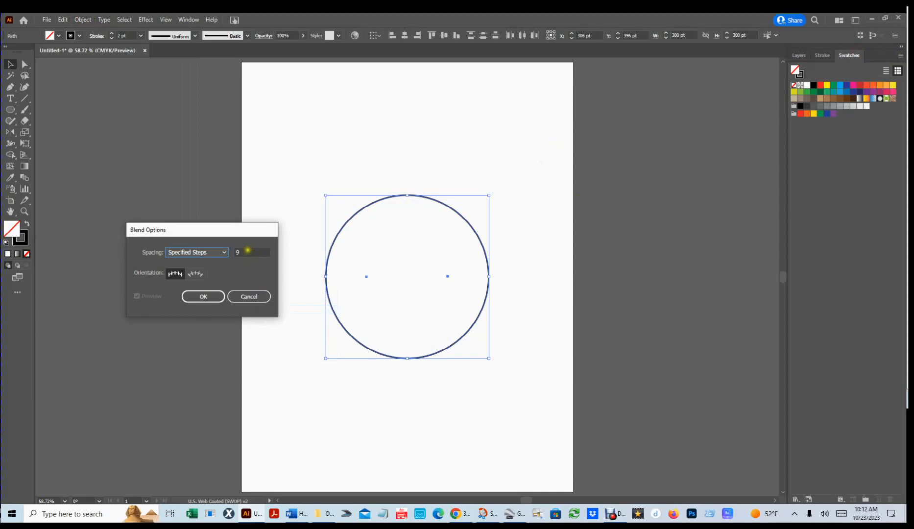
click(250, 252)
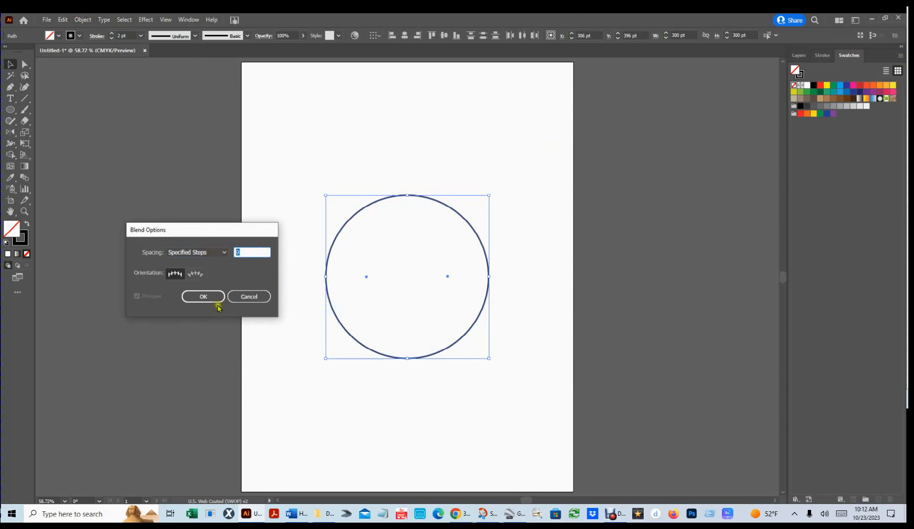
click(204, 296)
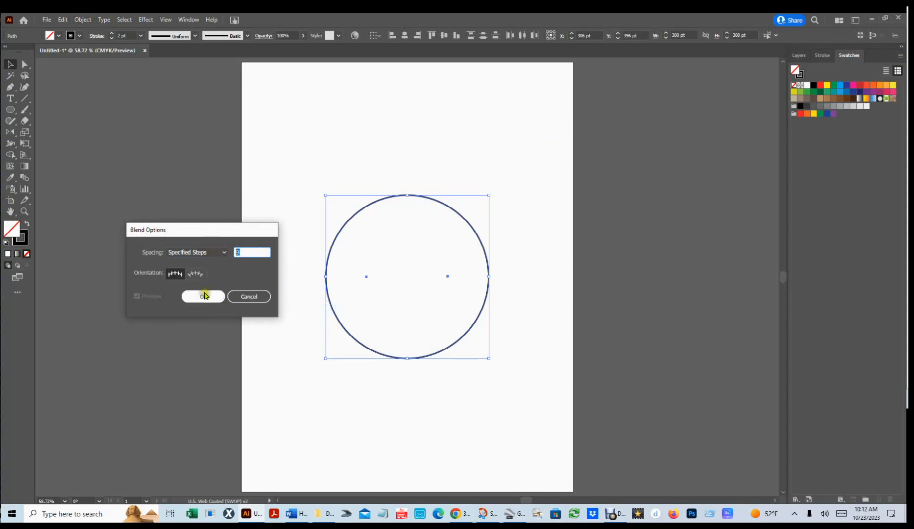
click(175, 274)
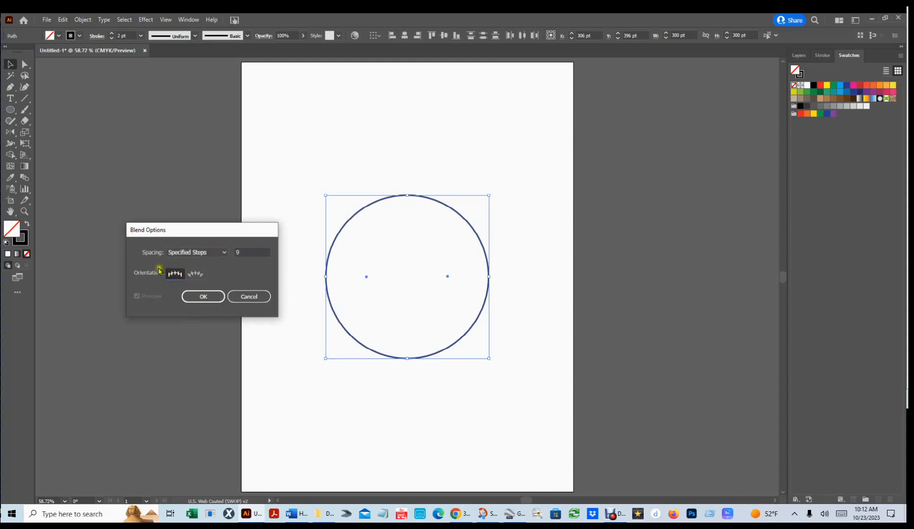
click(175, 274)
click(203, 297)
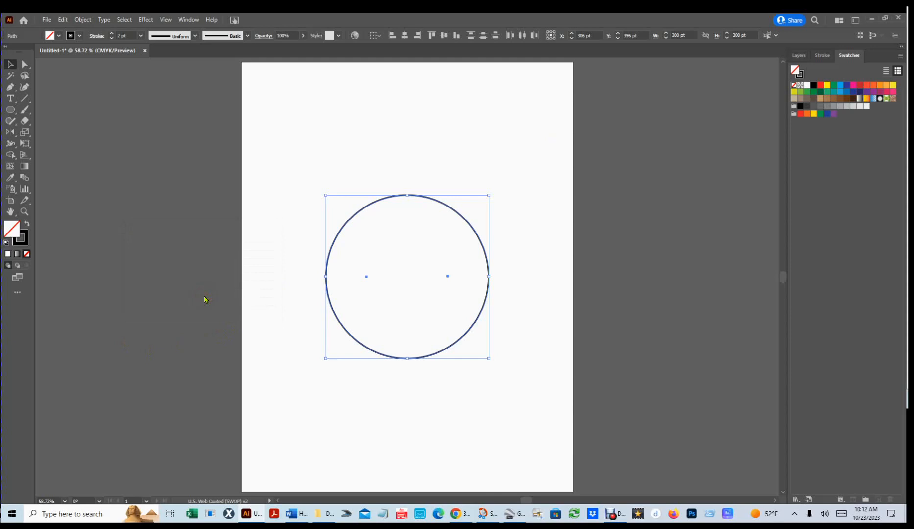
Make a blend between the two half circles to create the globe's vertical lines
click(82, 19)
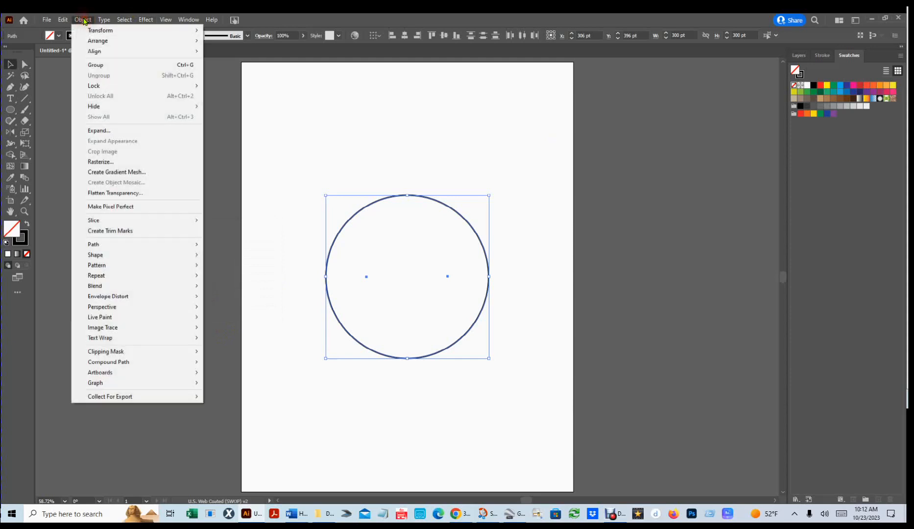
mouse_move(104, 290)
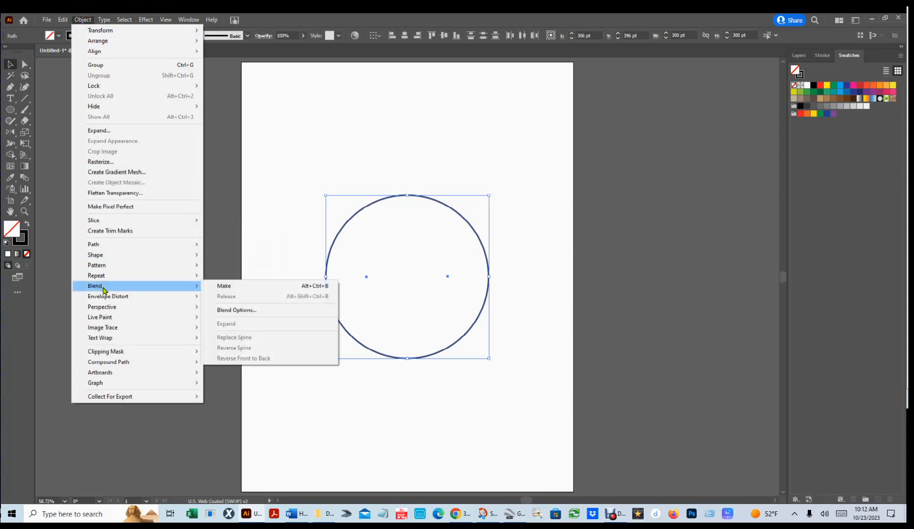
click(220, 285)
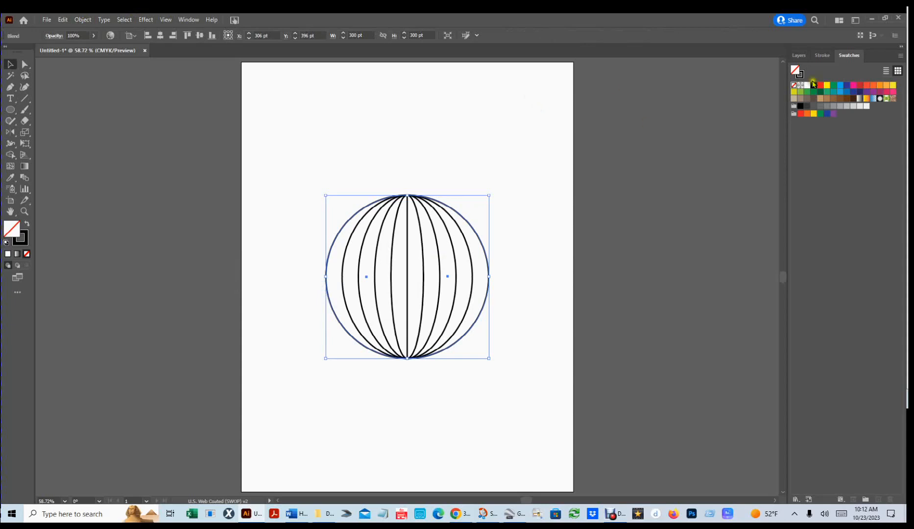
Show the Horizontal Lines and Circle copy layers together with the blended vertical lines
click(800, 56)
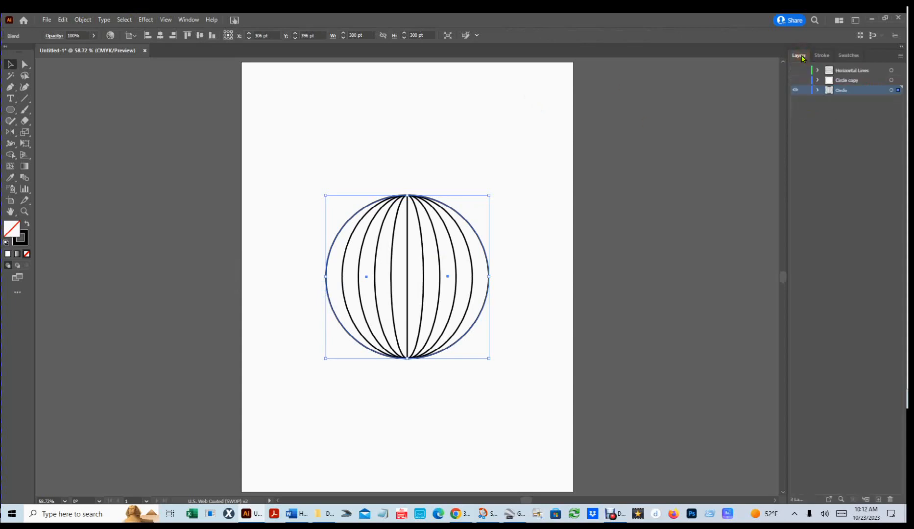
click(795, 70)
click(795, 79)
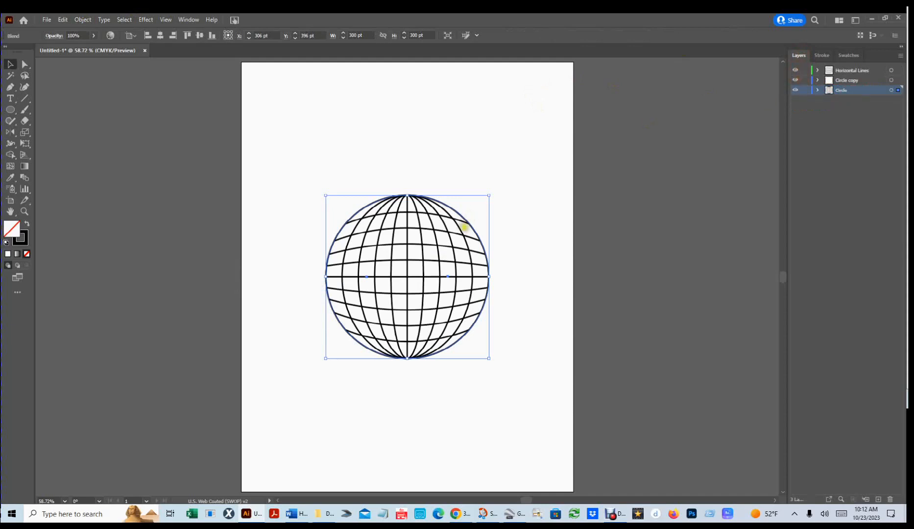
Examine the globe grid up close, selecting the straight middle line and a curved horizontal line individually, and clear the selection
scroll(418, 276, left, 2)
scroll(440, 277, up, 2)
click(440, 277)
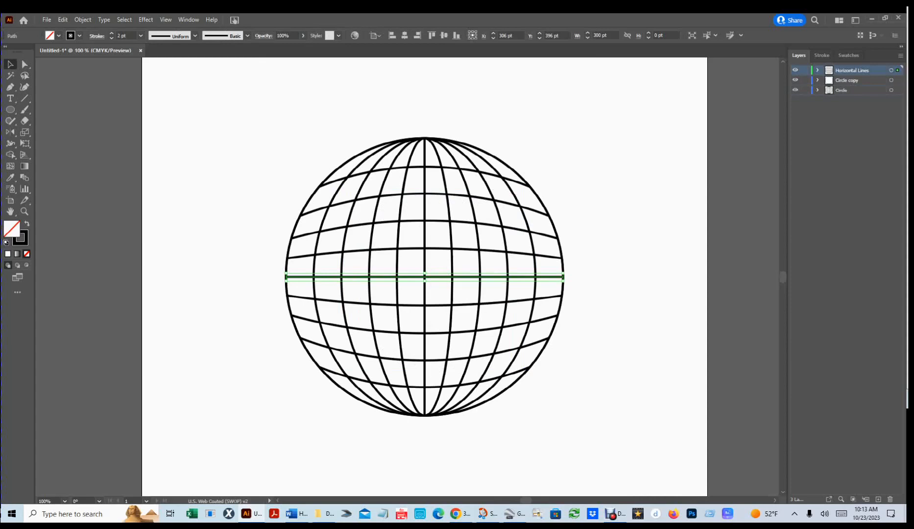
click(10, 65)
click(339, 227)
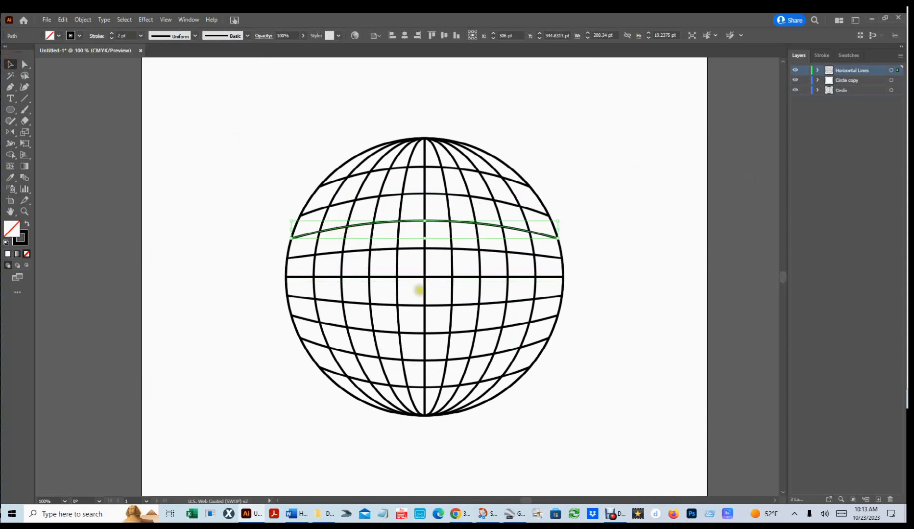
click(425, 308)
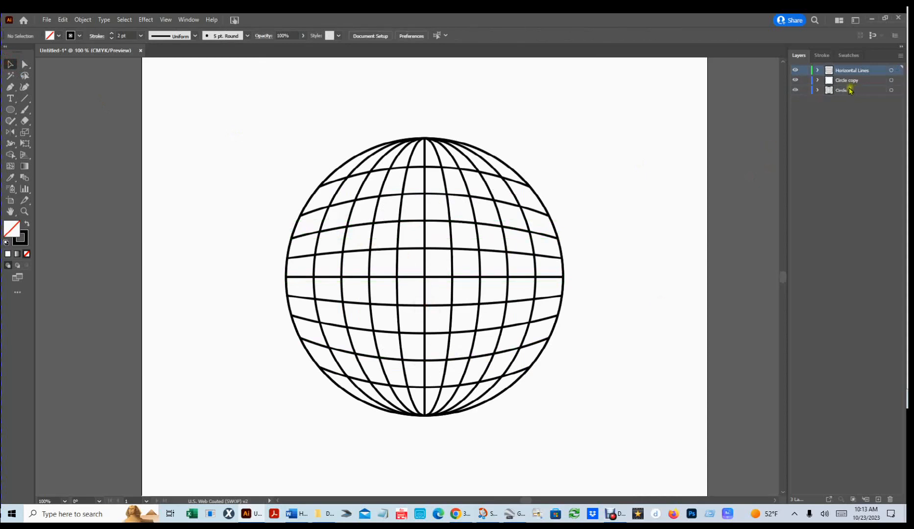
Hide the Horizontal Lines layer and set the vertical-line blend's spacing to 20 specified steps
click(795, 70)
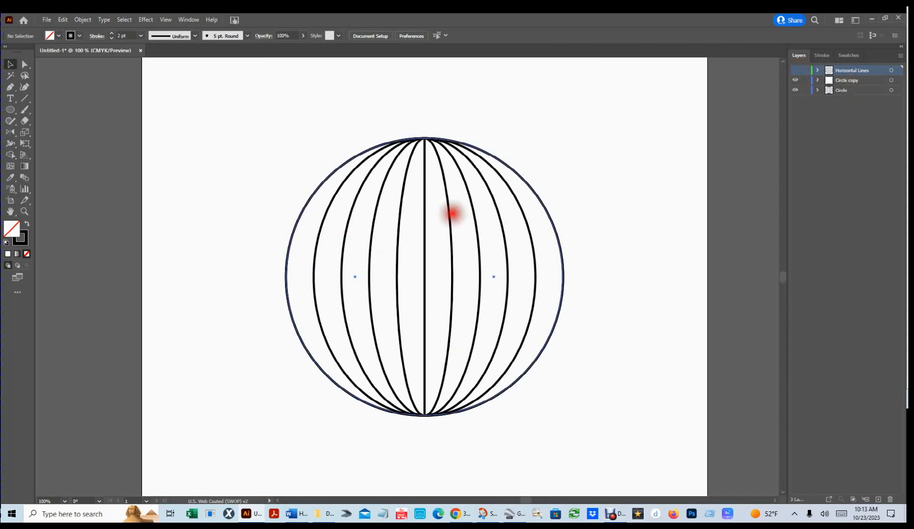
click(452, 214)
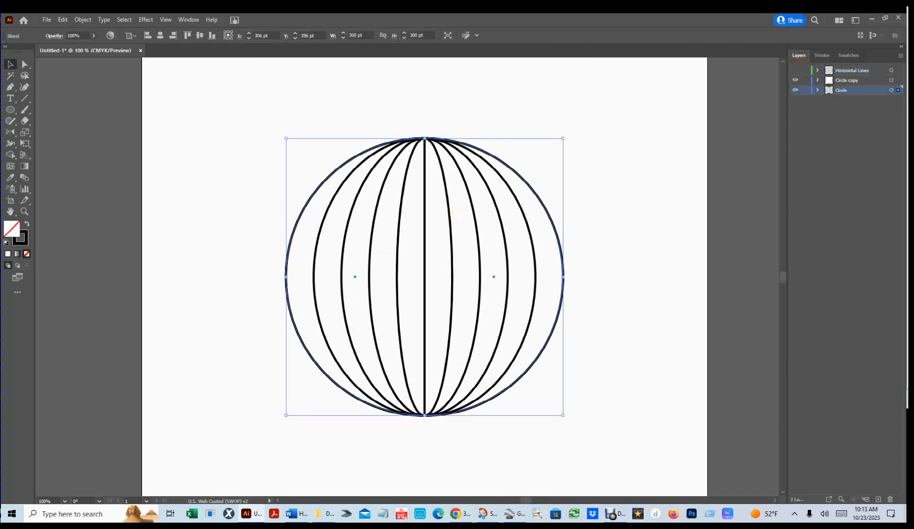
click(82, 19)
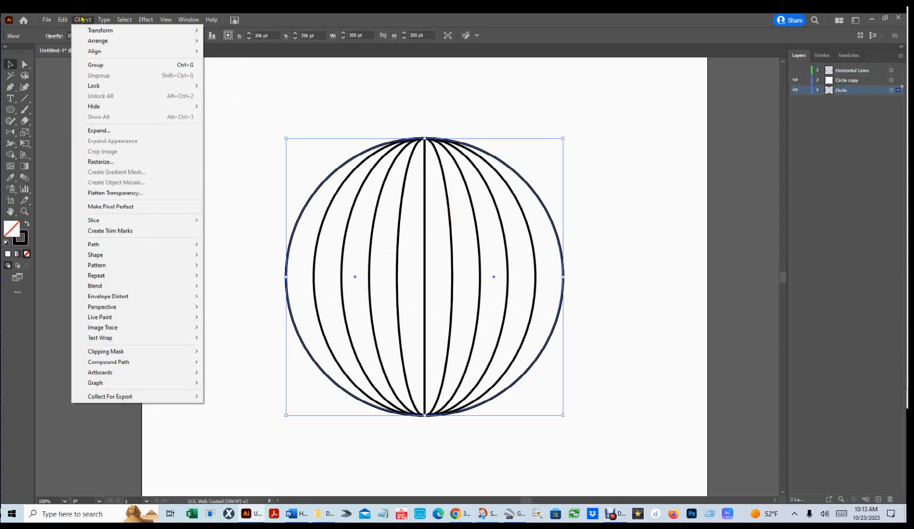
mouse_move(120, 287)
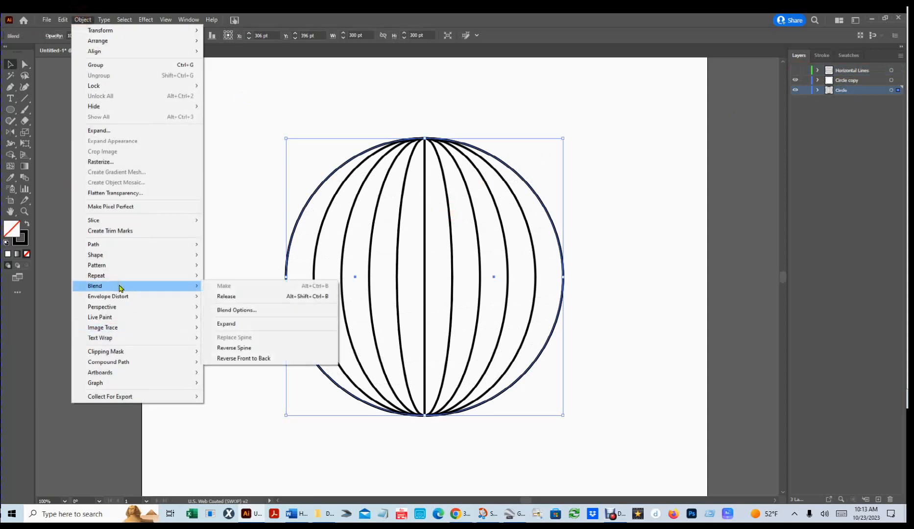
click(236, 310)
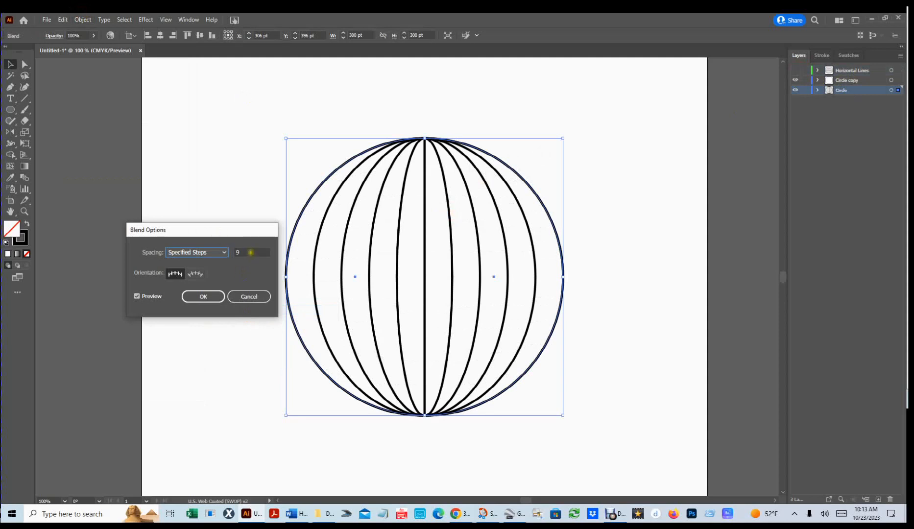
click(250, 252)
text(20)
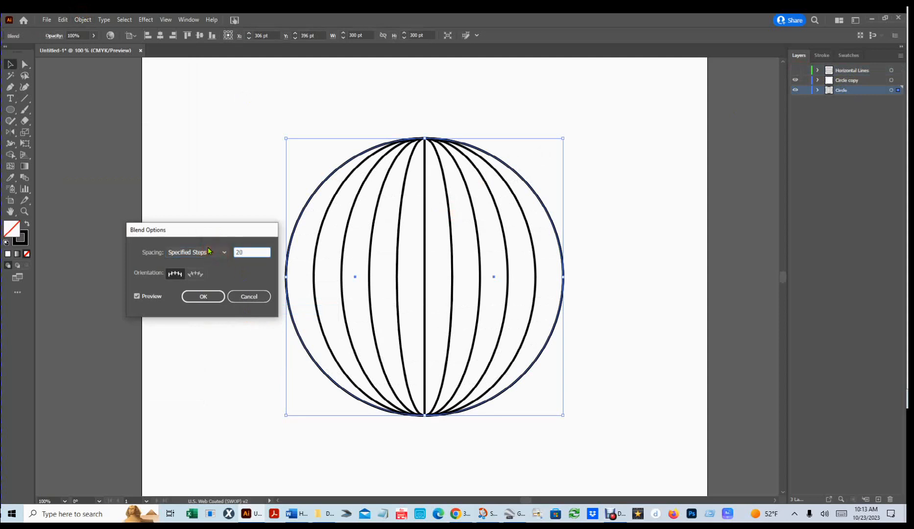
click(203, 297)
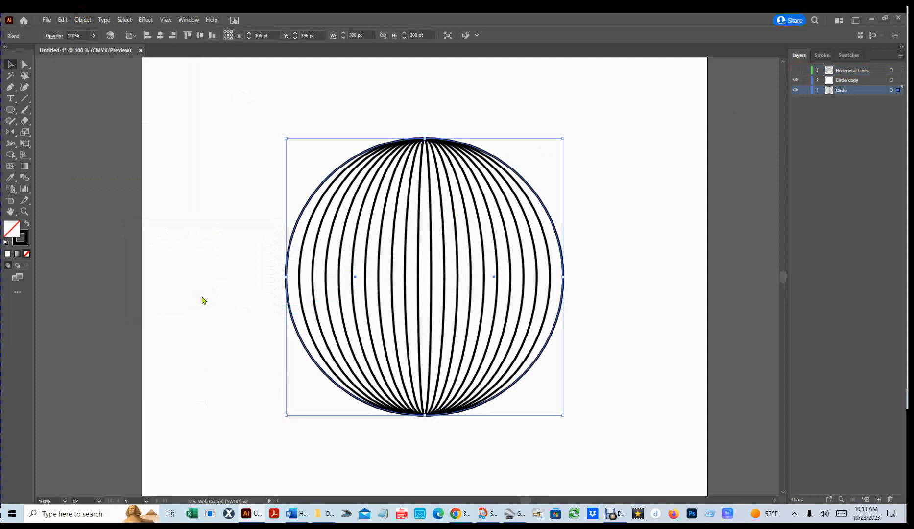
Set the vertical-line blend's spacing to 9 specified steps, then show the Horizontal Lines layer and deselect the globe
click(83, 20)
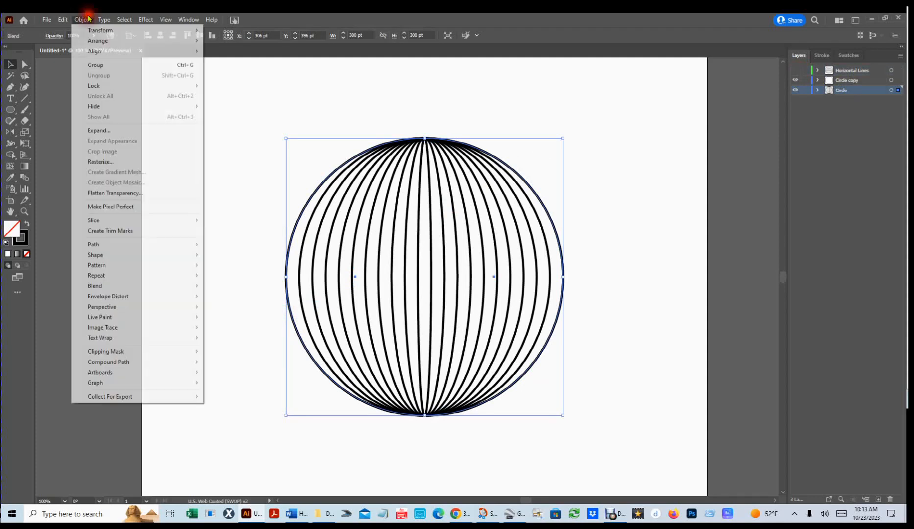
mouse_move(124, 276)
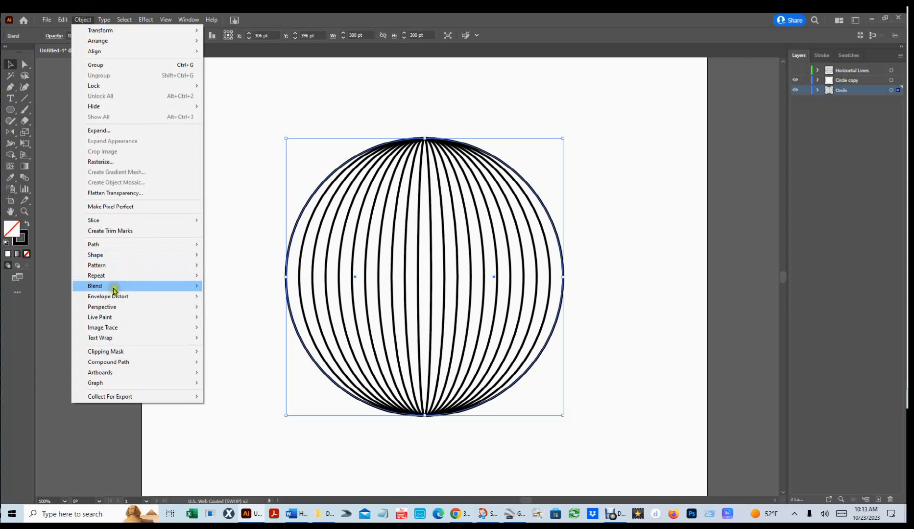
mouse_move(163, 289)
click(249, 310)
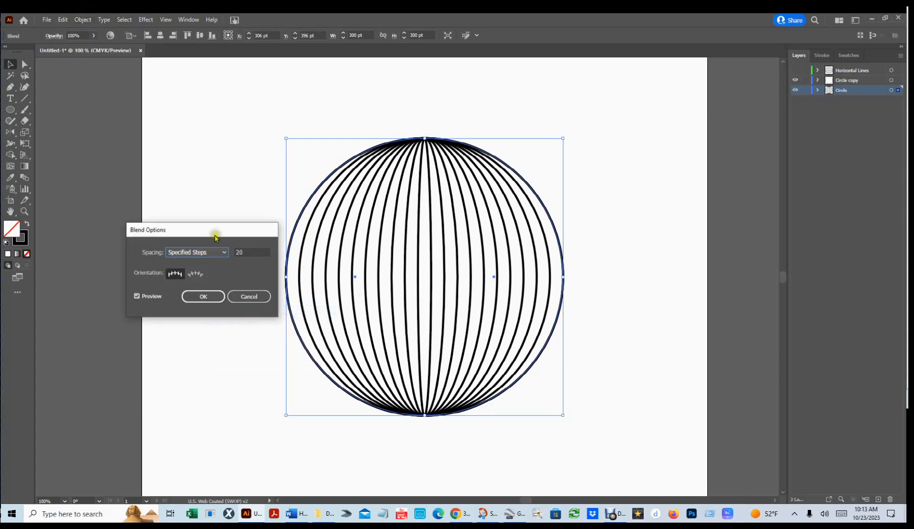
double_click(240, 253)
text(9)
click(199, 296)
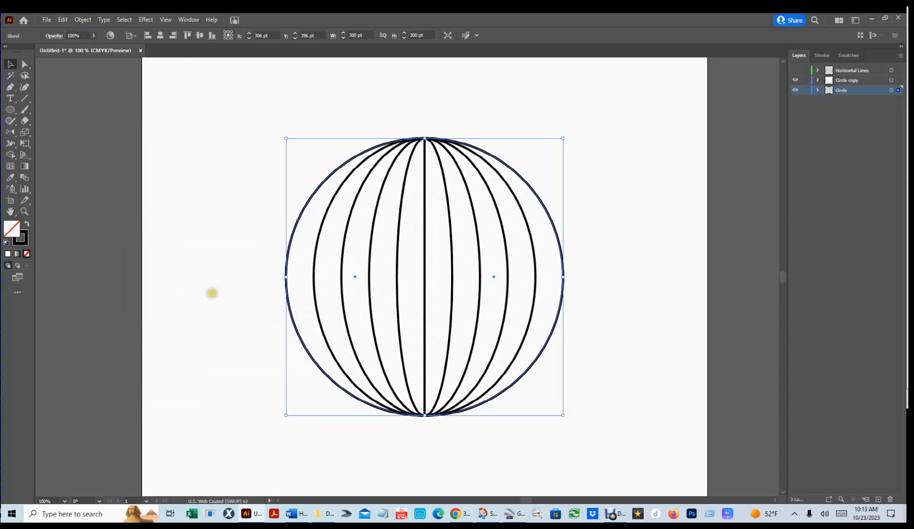
click(795, 70)
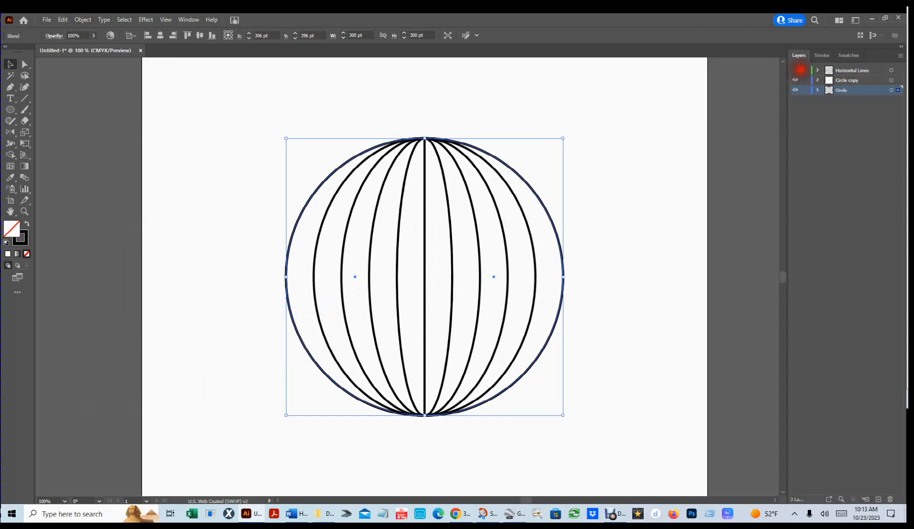
click(636, 218)
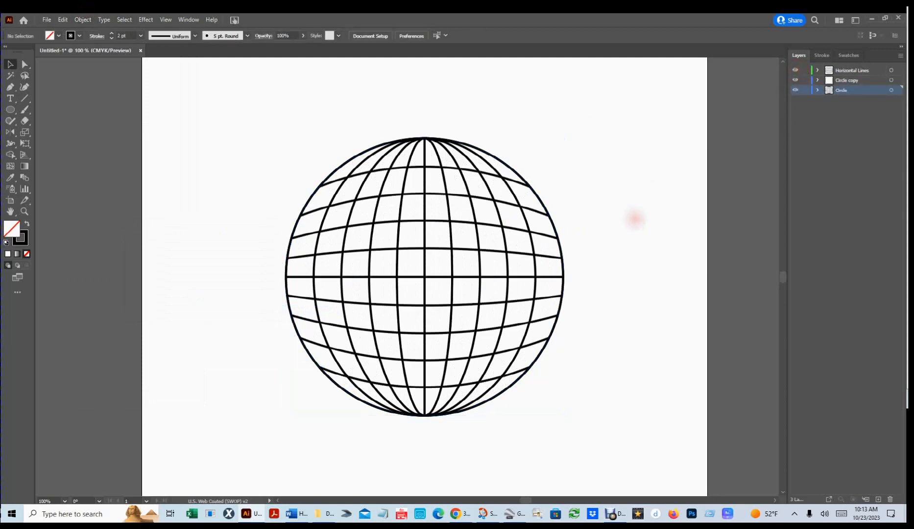